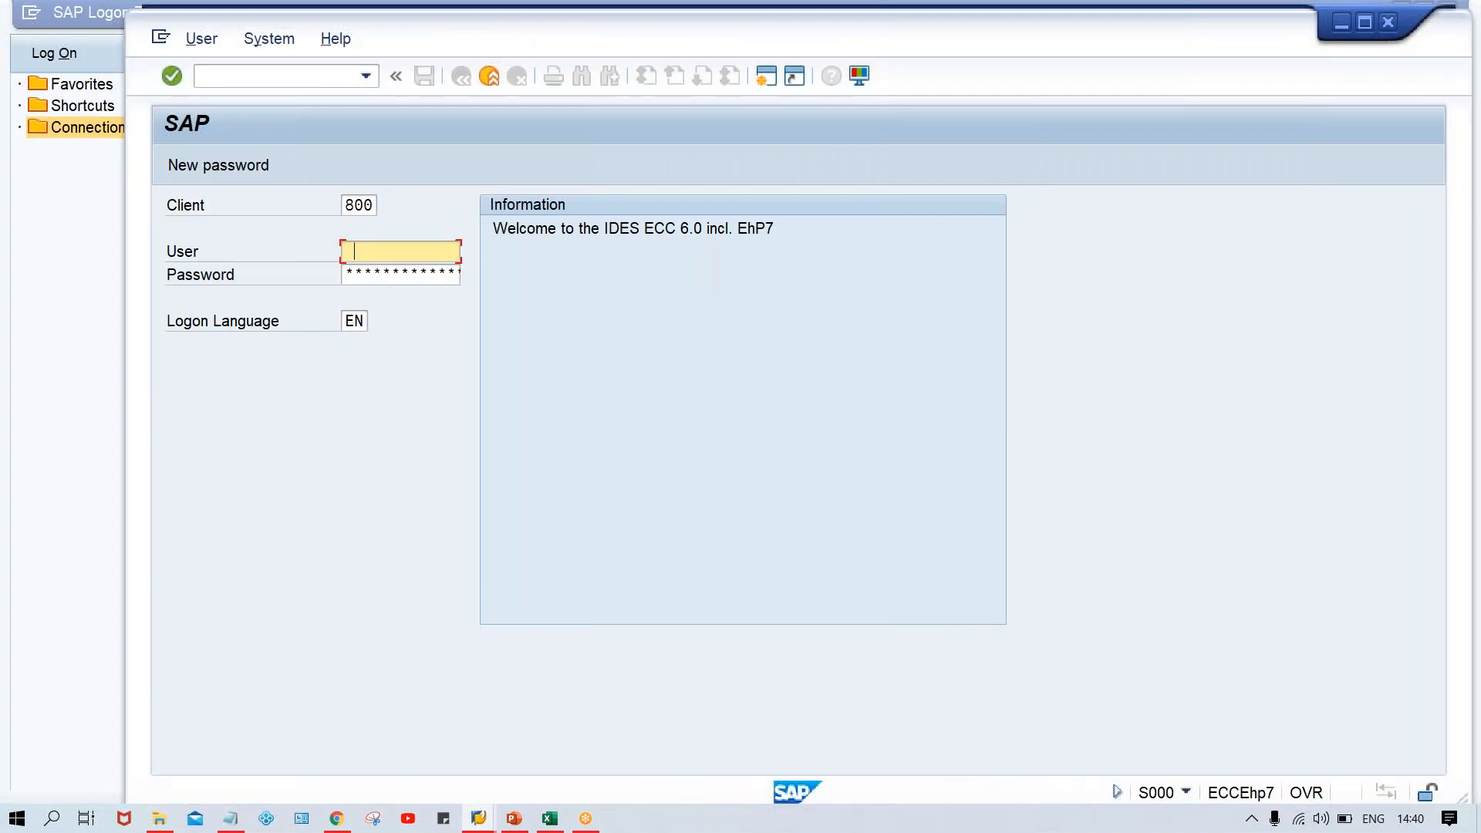
# Log on to client 800 with the user name and the account password
pyautogui.press('Down')
pyautogui.press('Tab')
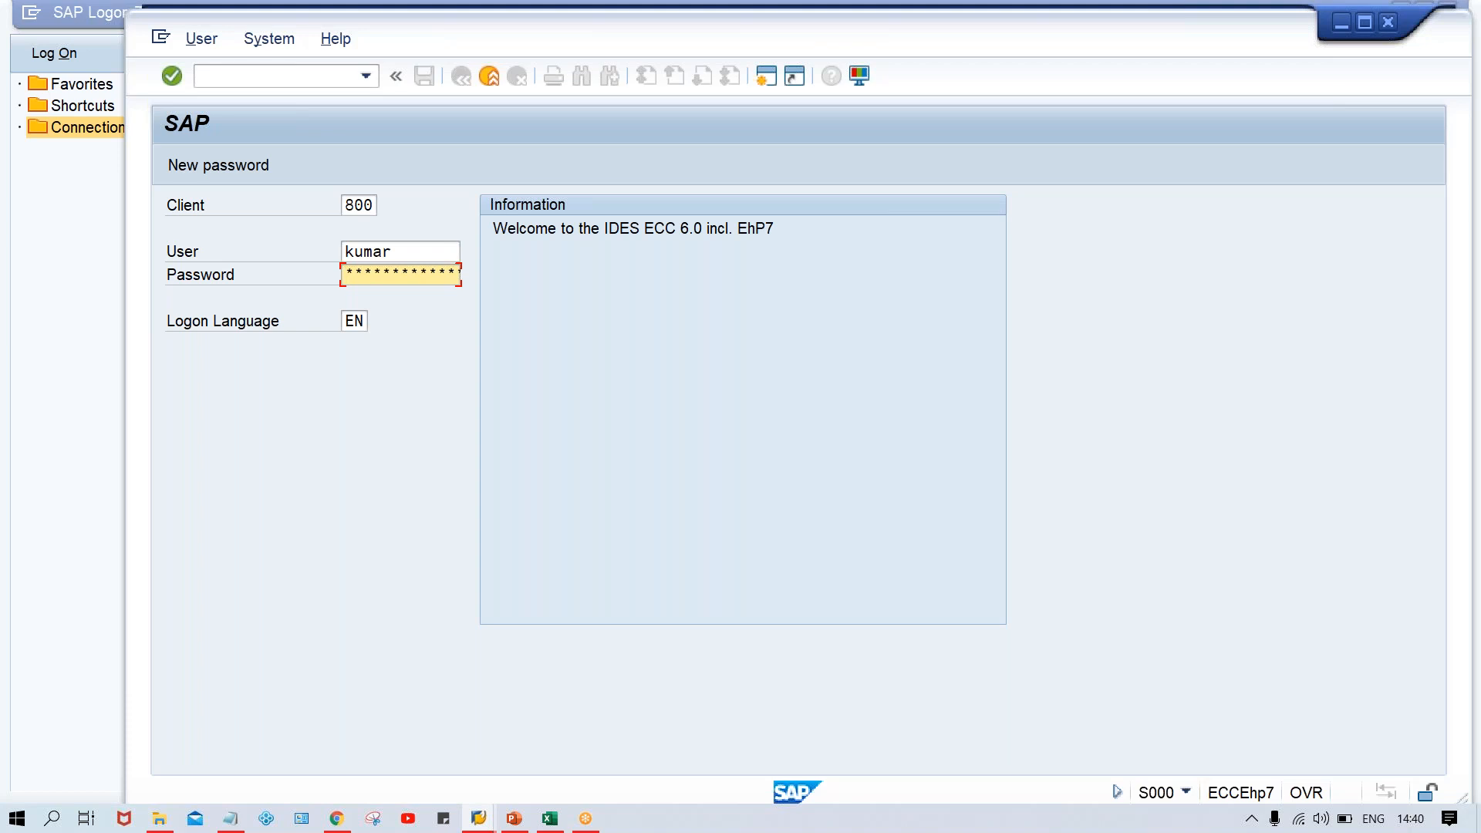
pyautogui.press('Return')
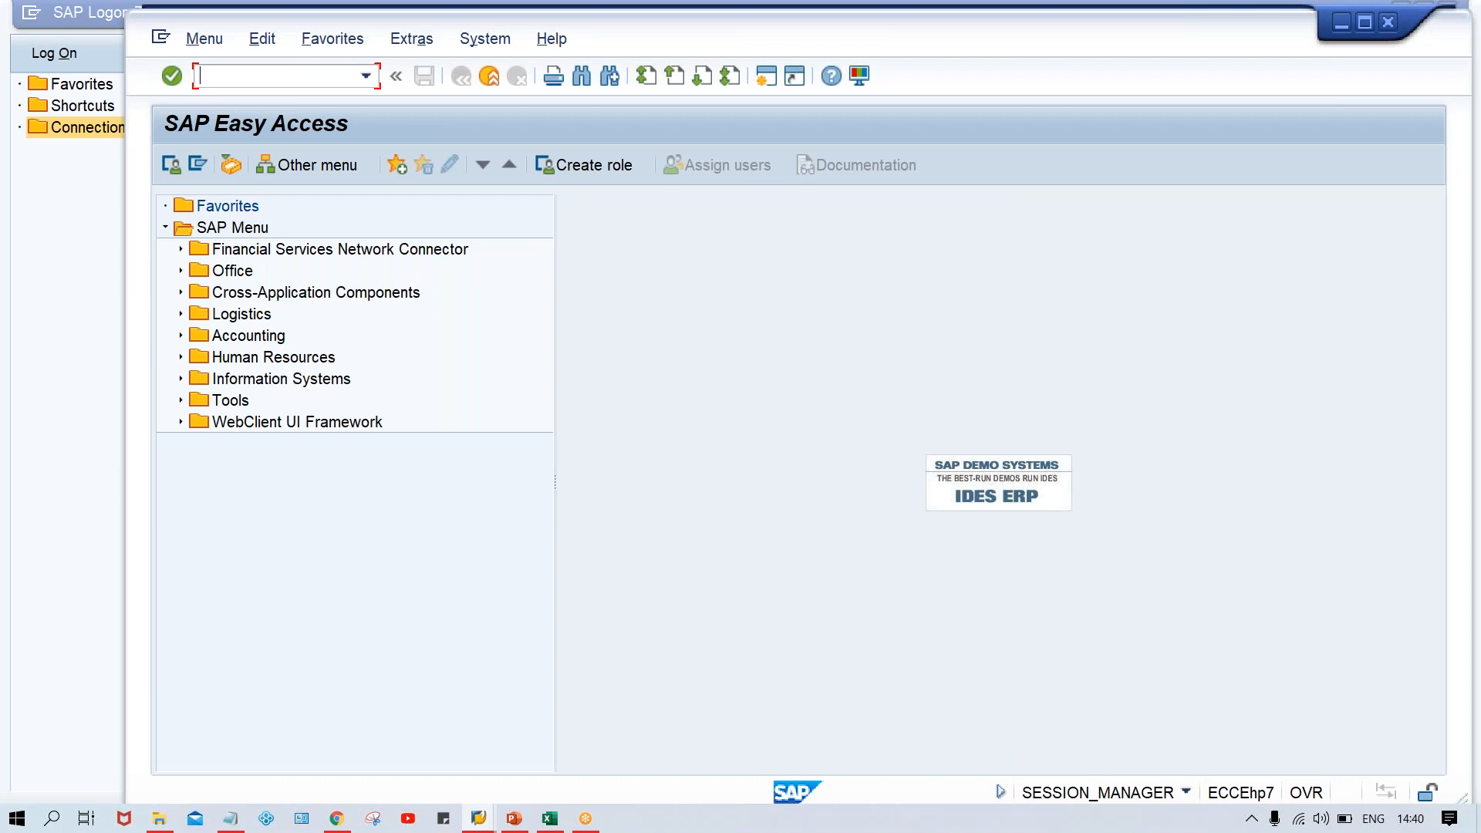
# Open transaction OB29 to maintain the fiscal year variants
pyautogui.press('capslock')
pyautogui.write('OB')
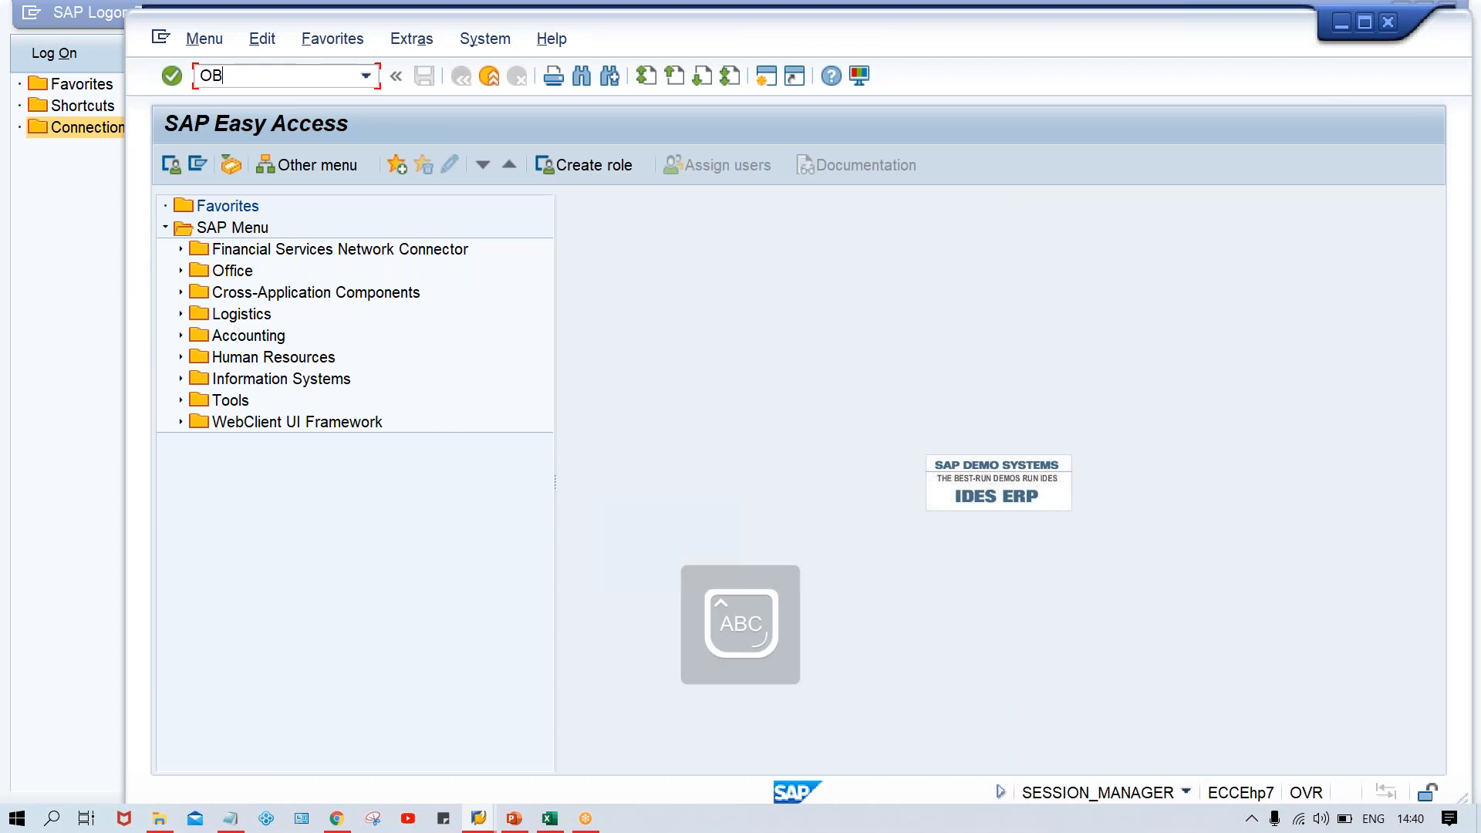
pyautogui.write('29')
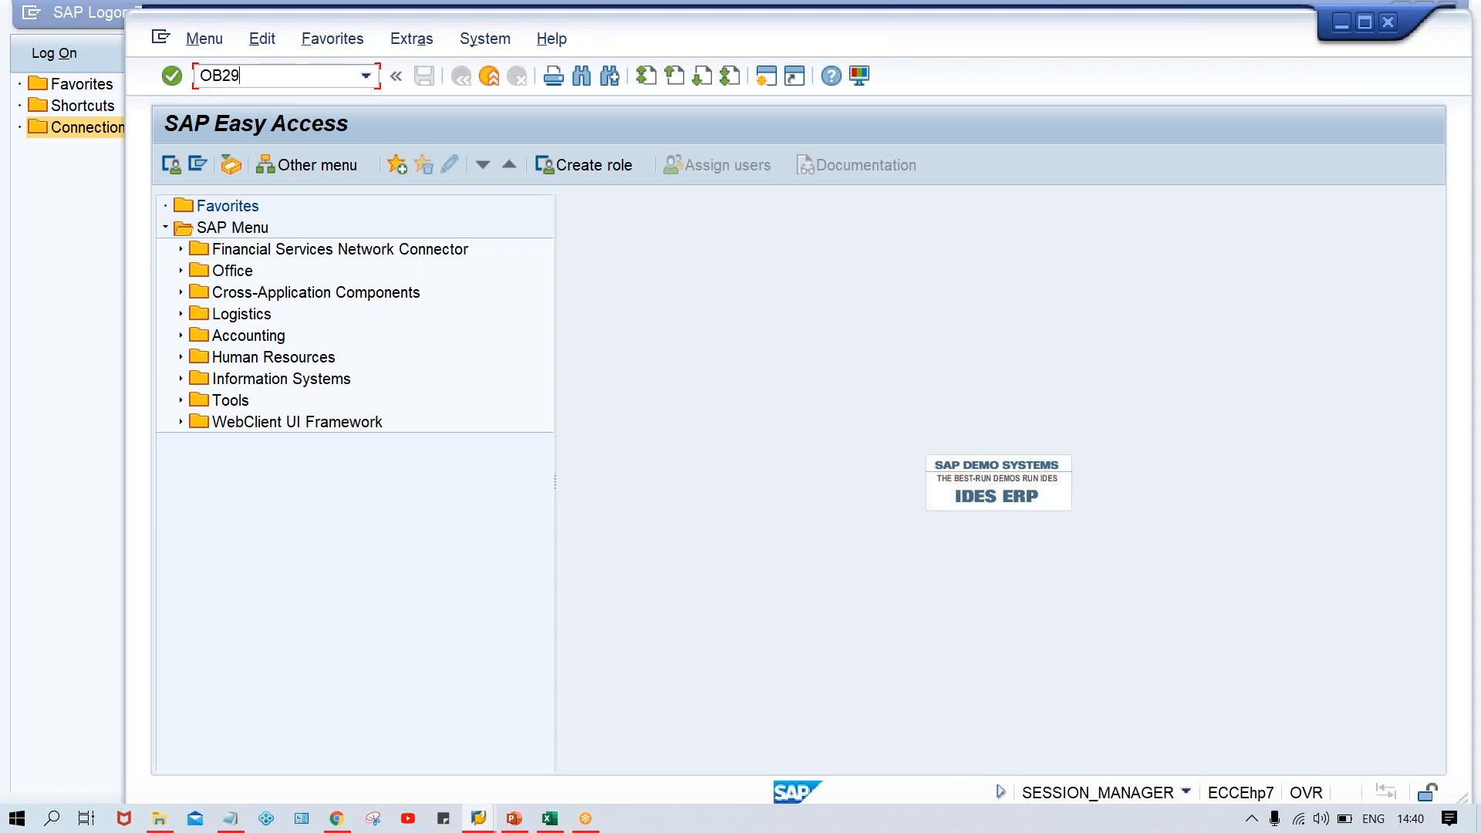
pyautogui.press('Return')
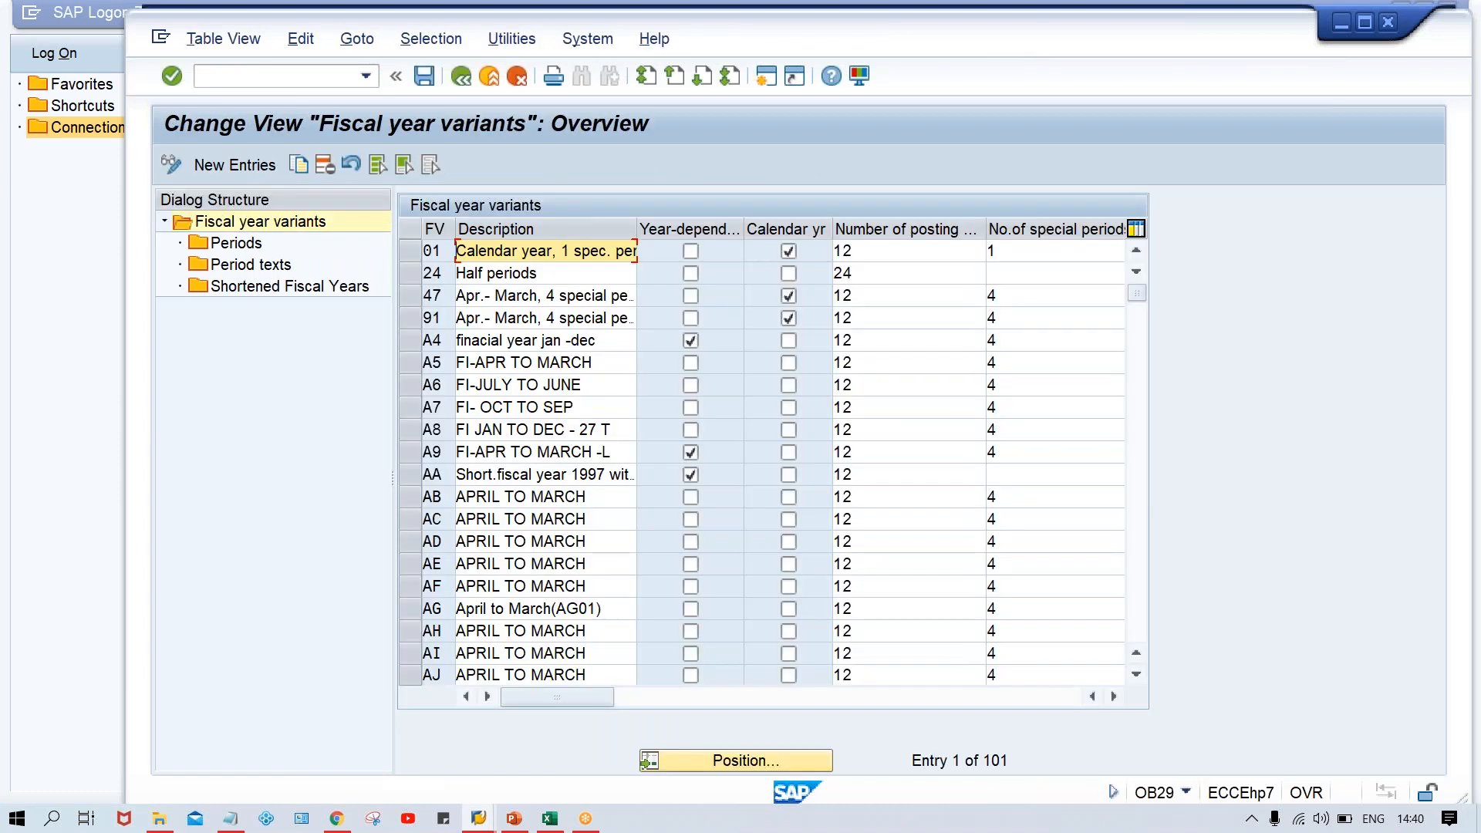
# Find the existing fiscal year variant T0, delete it and save the deletion under the TATA MOTOR customizing request
pyautogui.click(769, 762)
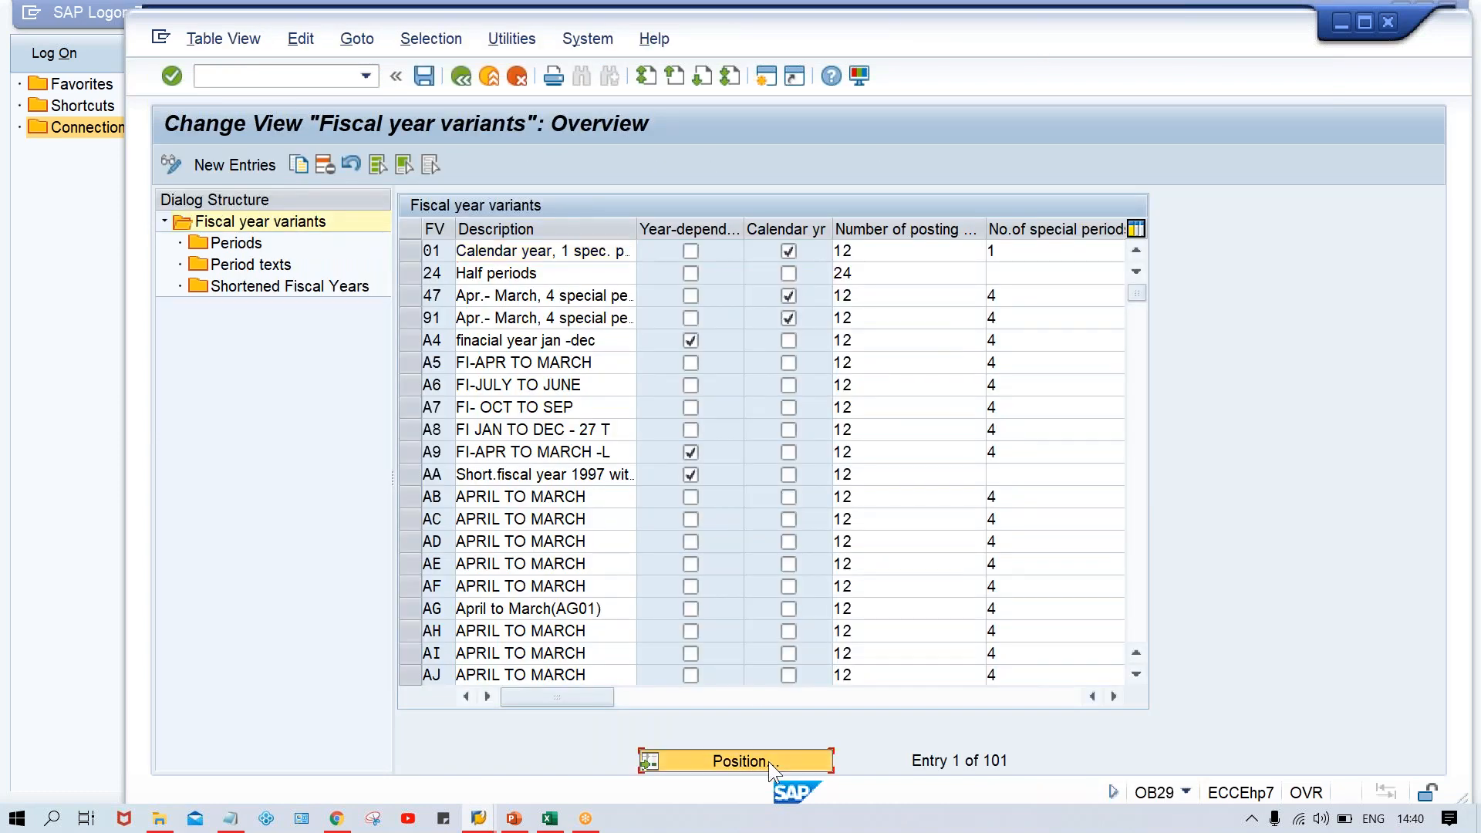
pyautogui.write('T9')
pyautogui.press('Return')
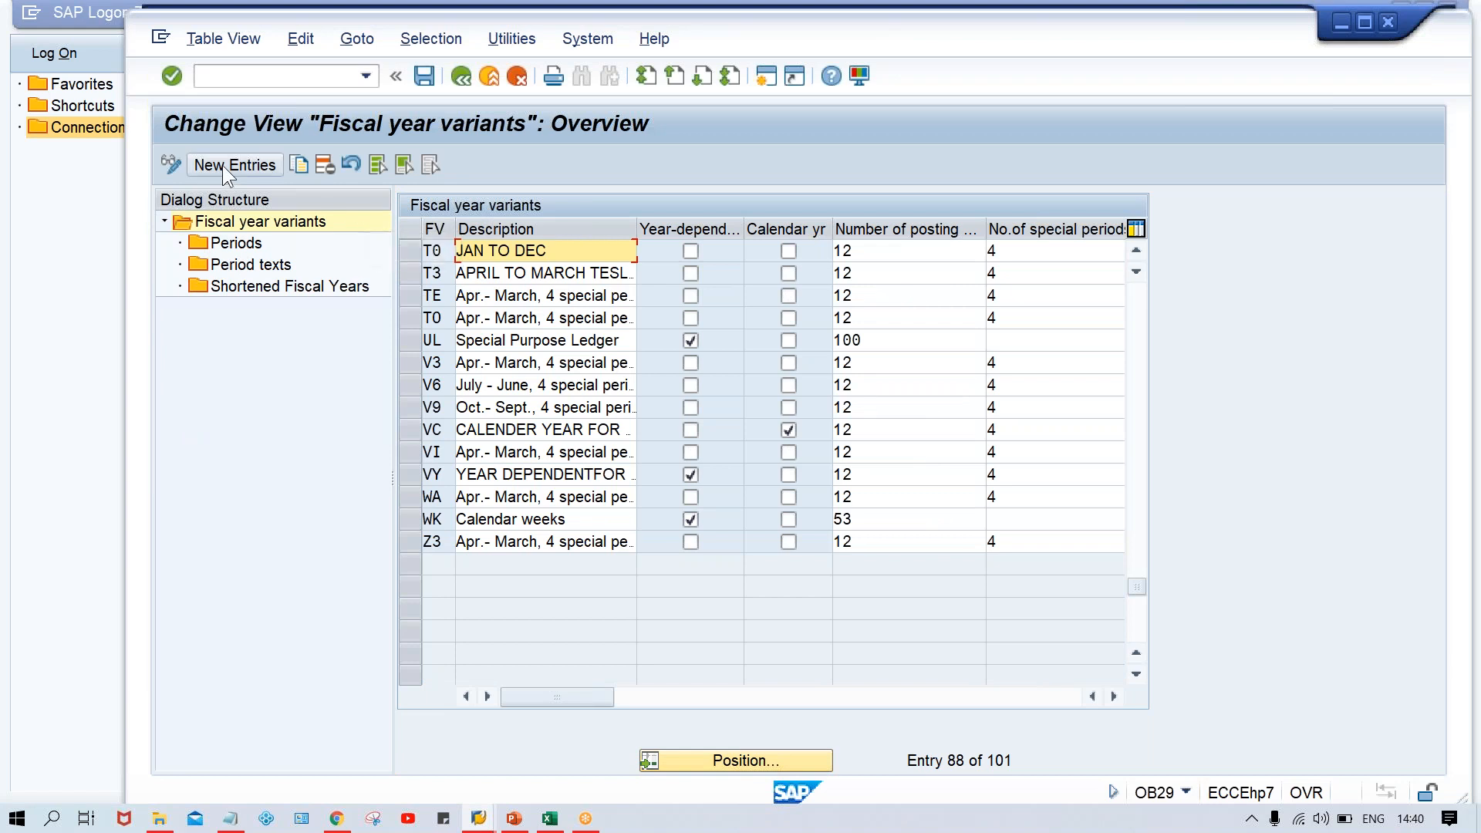
pyautogui.click(410, 249)
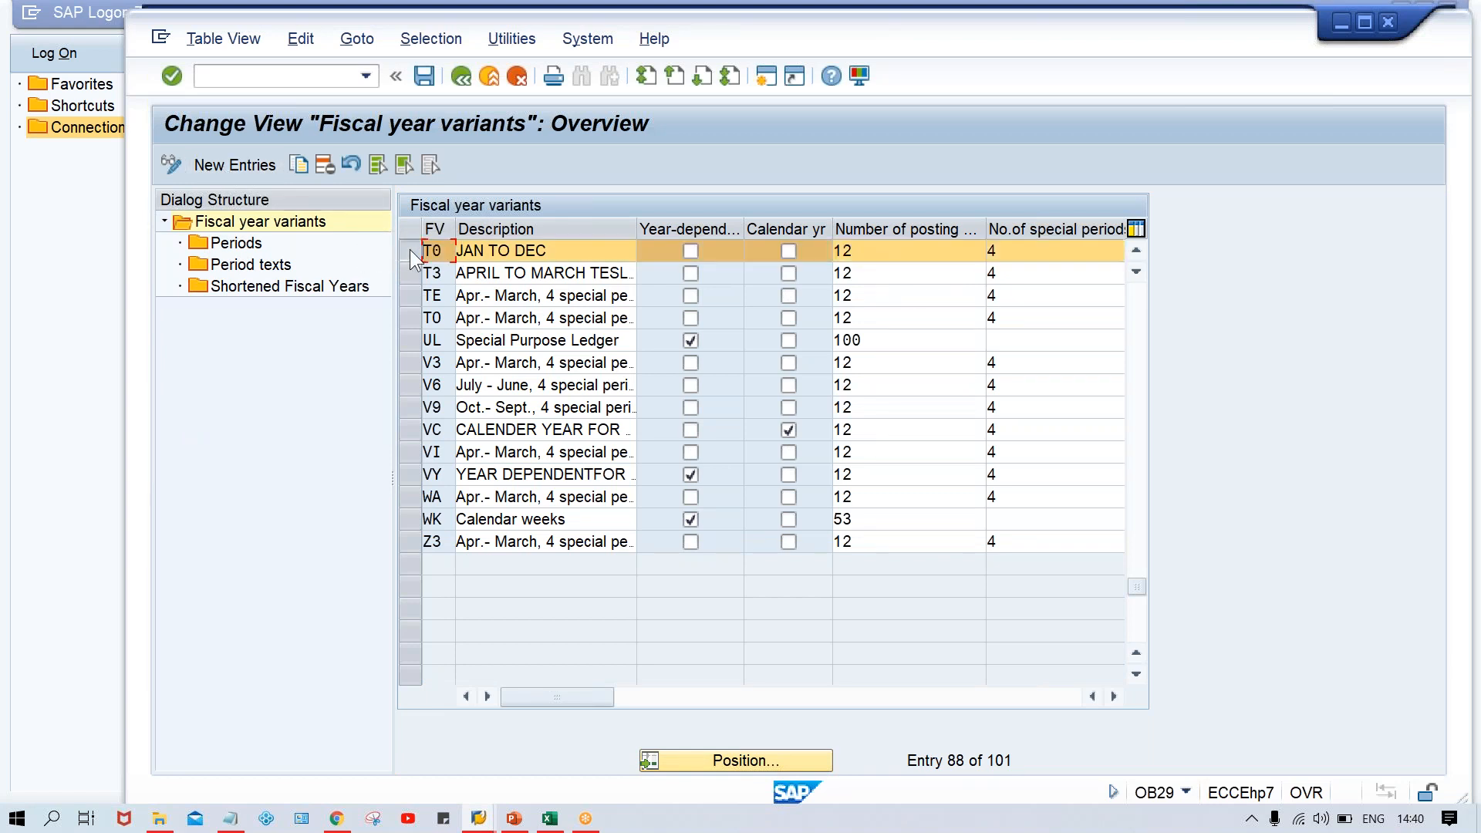
pyautogui.click(325, 165)
pyautogui.hotkey('ctrl', 's')
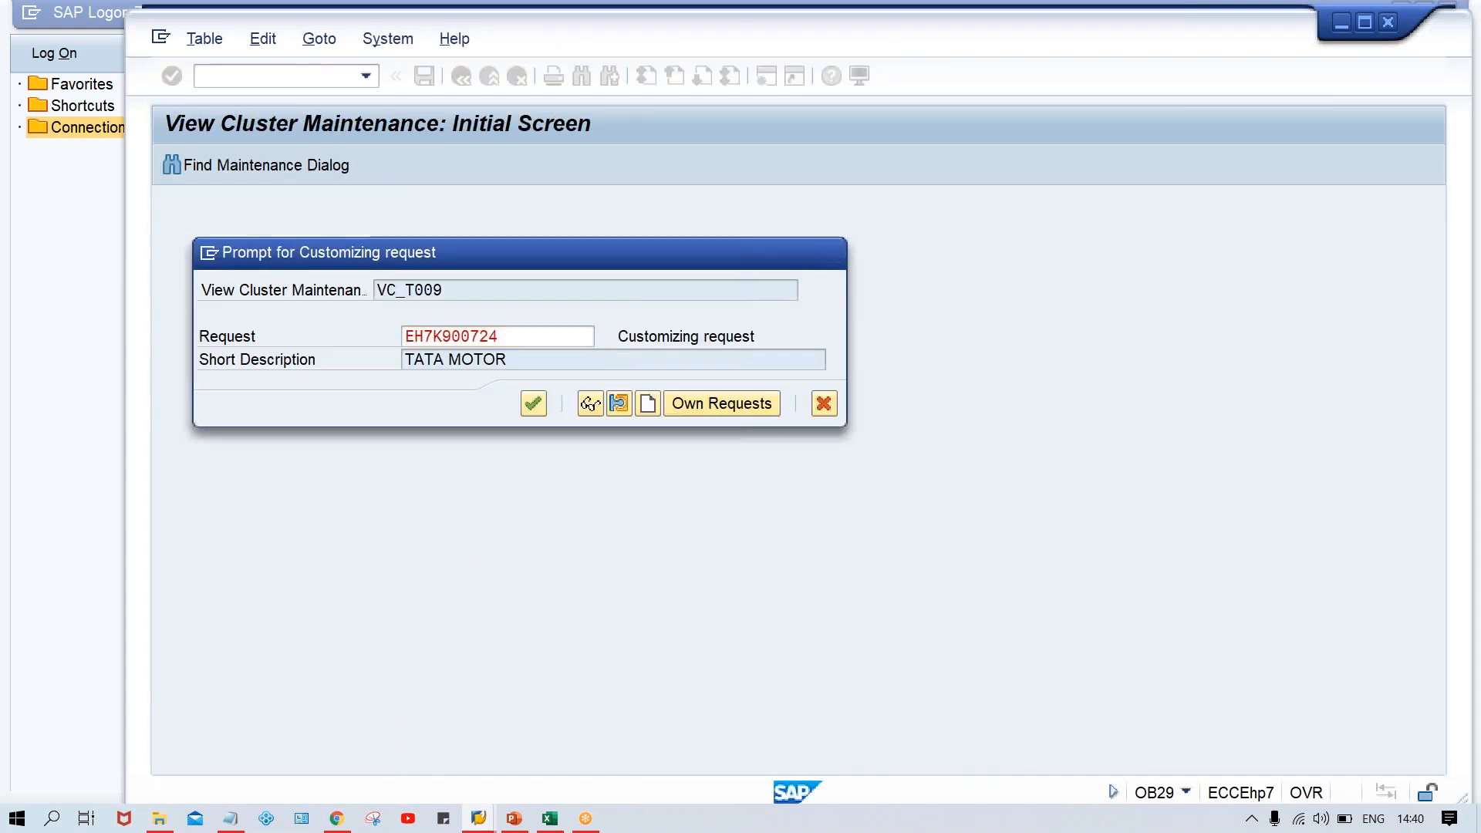
pyautogui.press('Return')
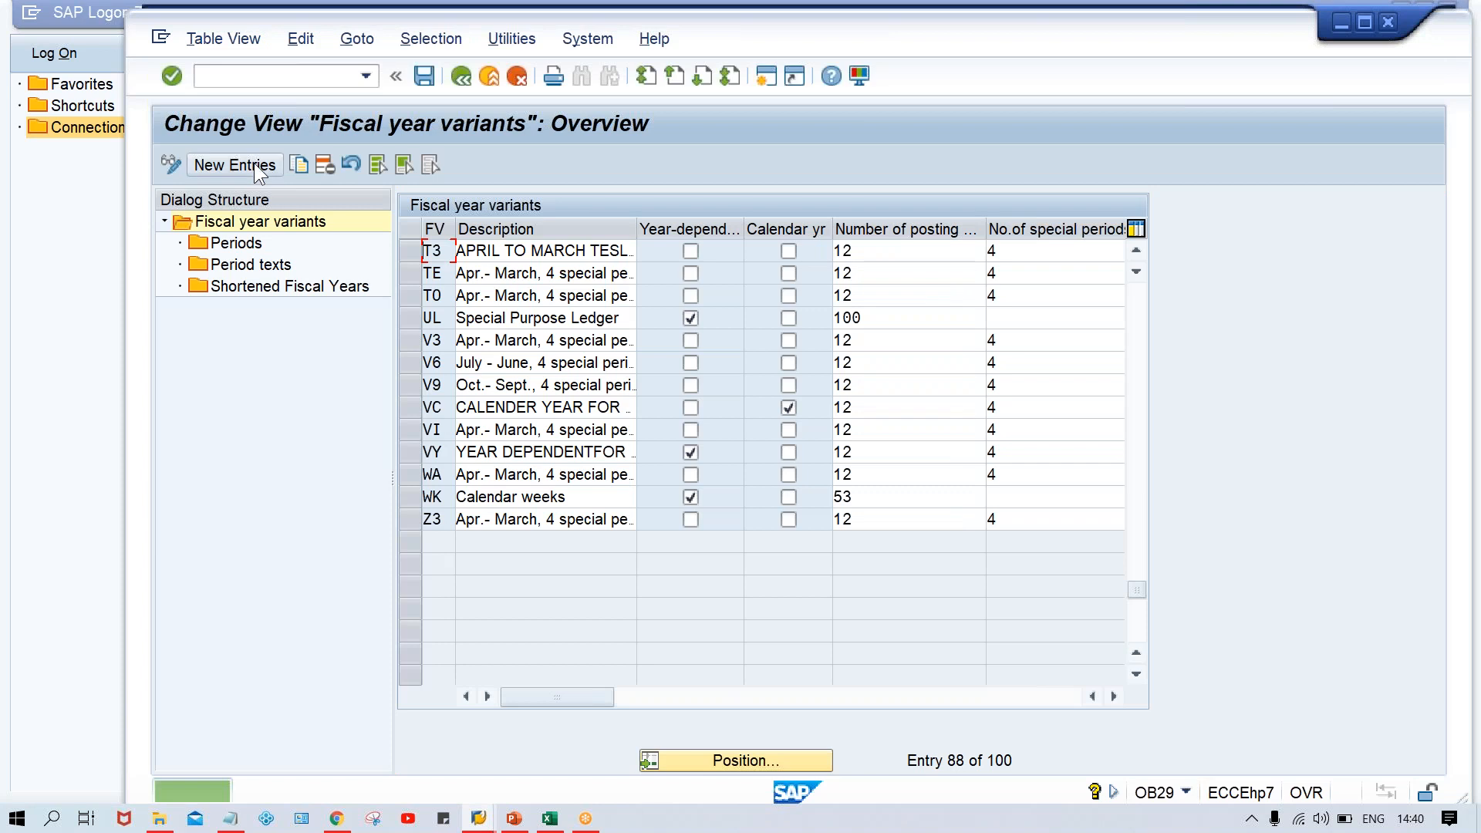
# Add a new fiscal year variant T0 with the description April-March
pyautogui.click(242, 163)
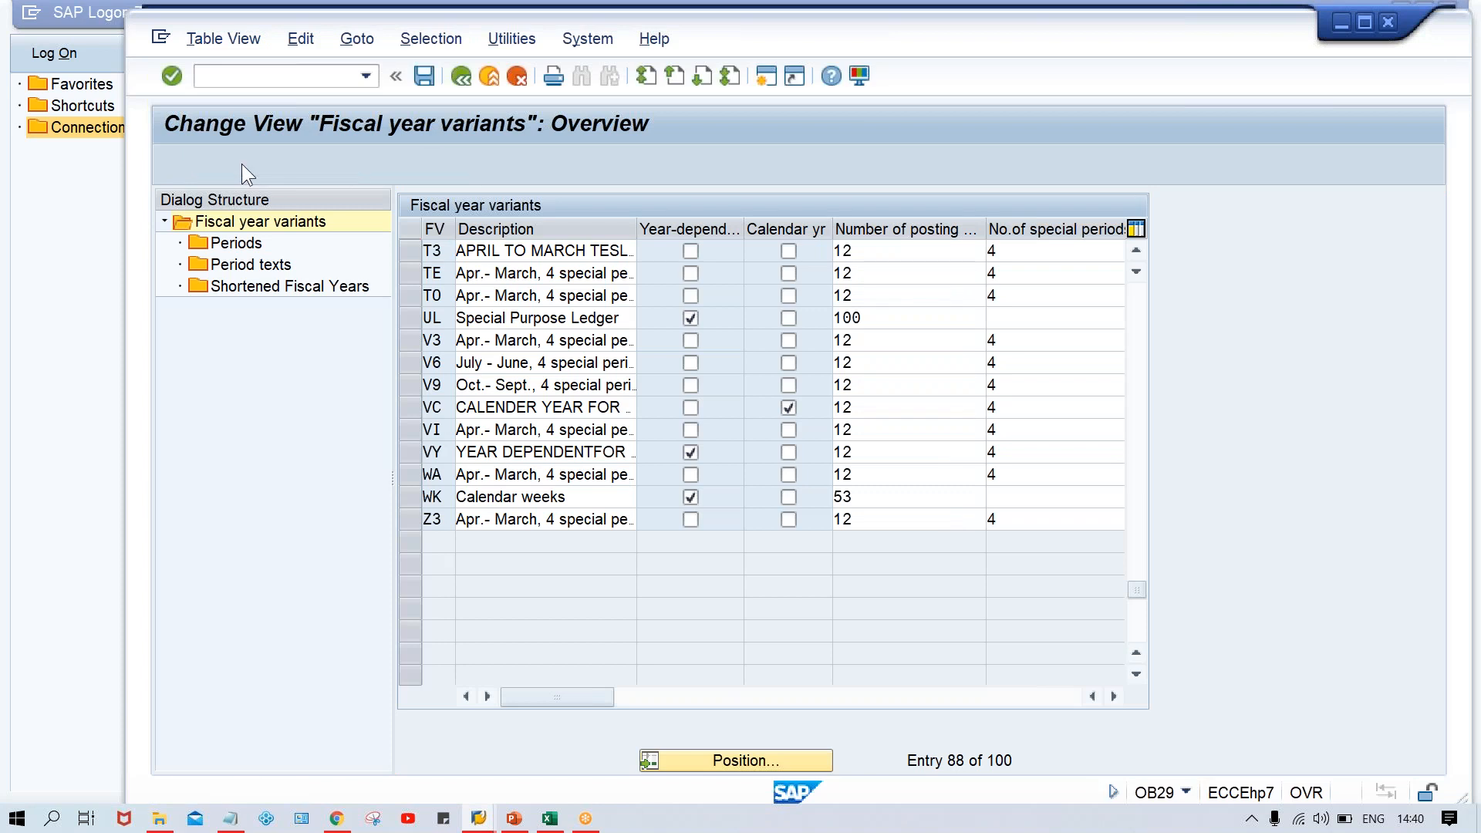
pyautogui.write('T0')
pyautogui.press('Tab')
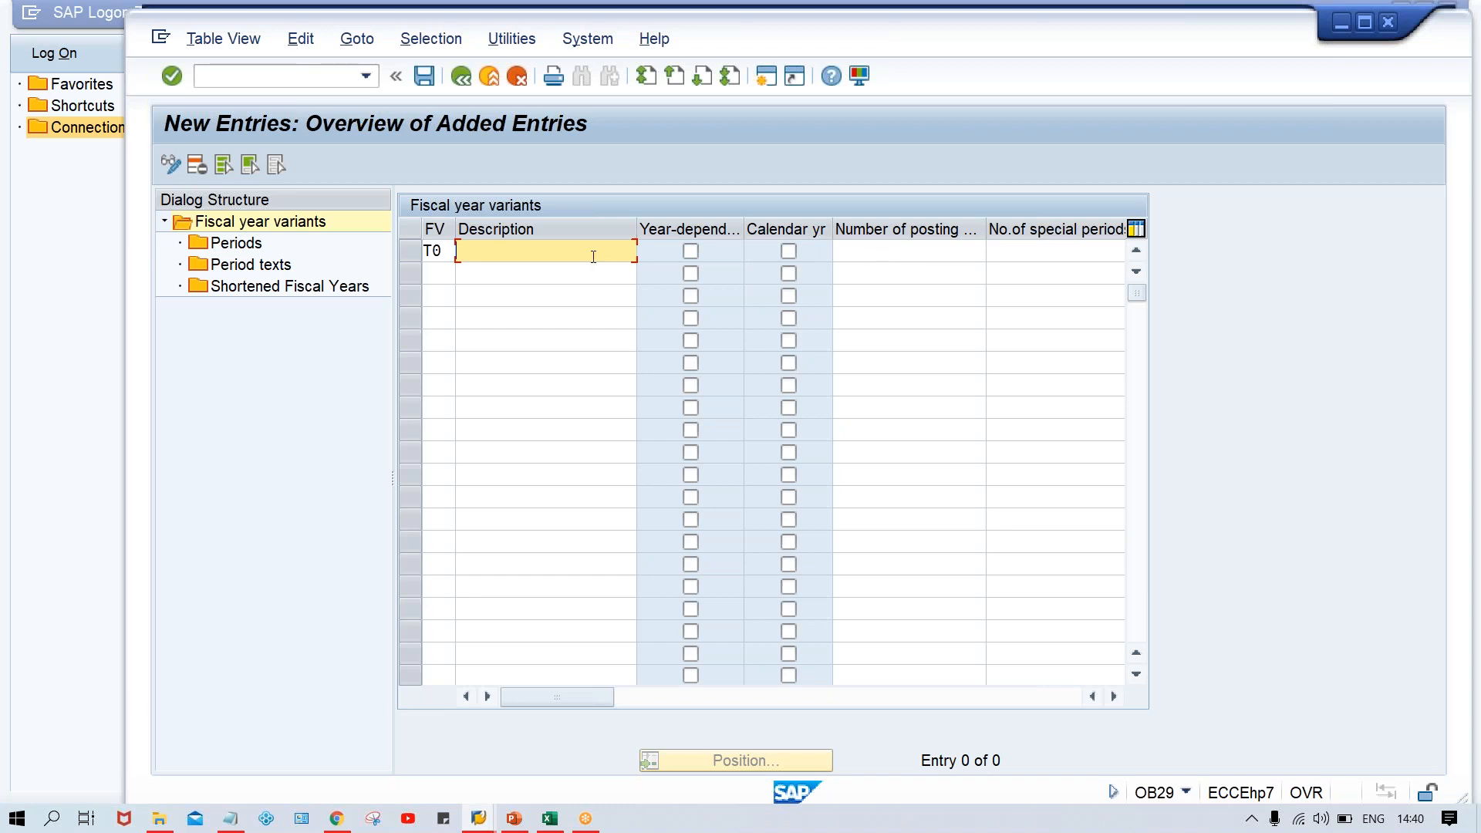
pyautogui.write('AP')
pyautogui.press('Down')
pyautogui.press('Return')
# Set 12 posting periods and 4 special periods for the new variant T0
pyautogui.click(860, 248)
pyautogui.write('12')
pyautogui.press('Tab')
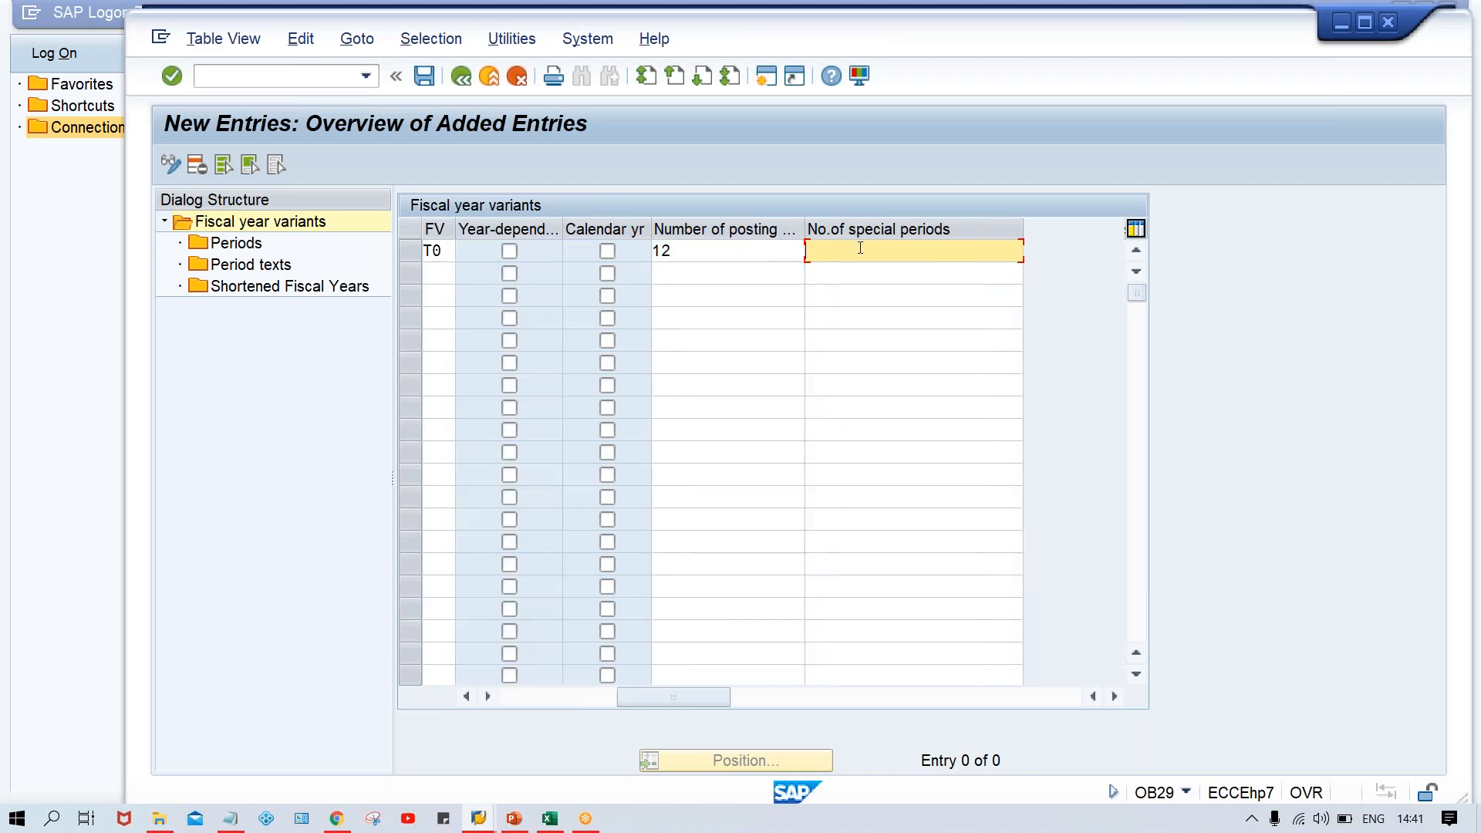
pyautogui.write('4')
pyautogui.press('Return')
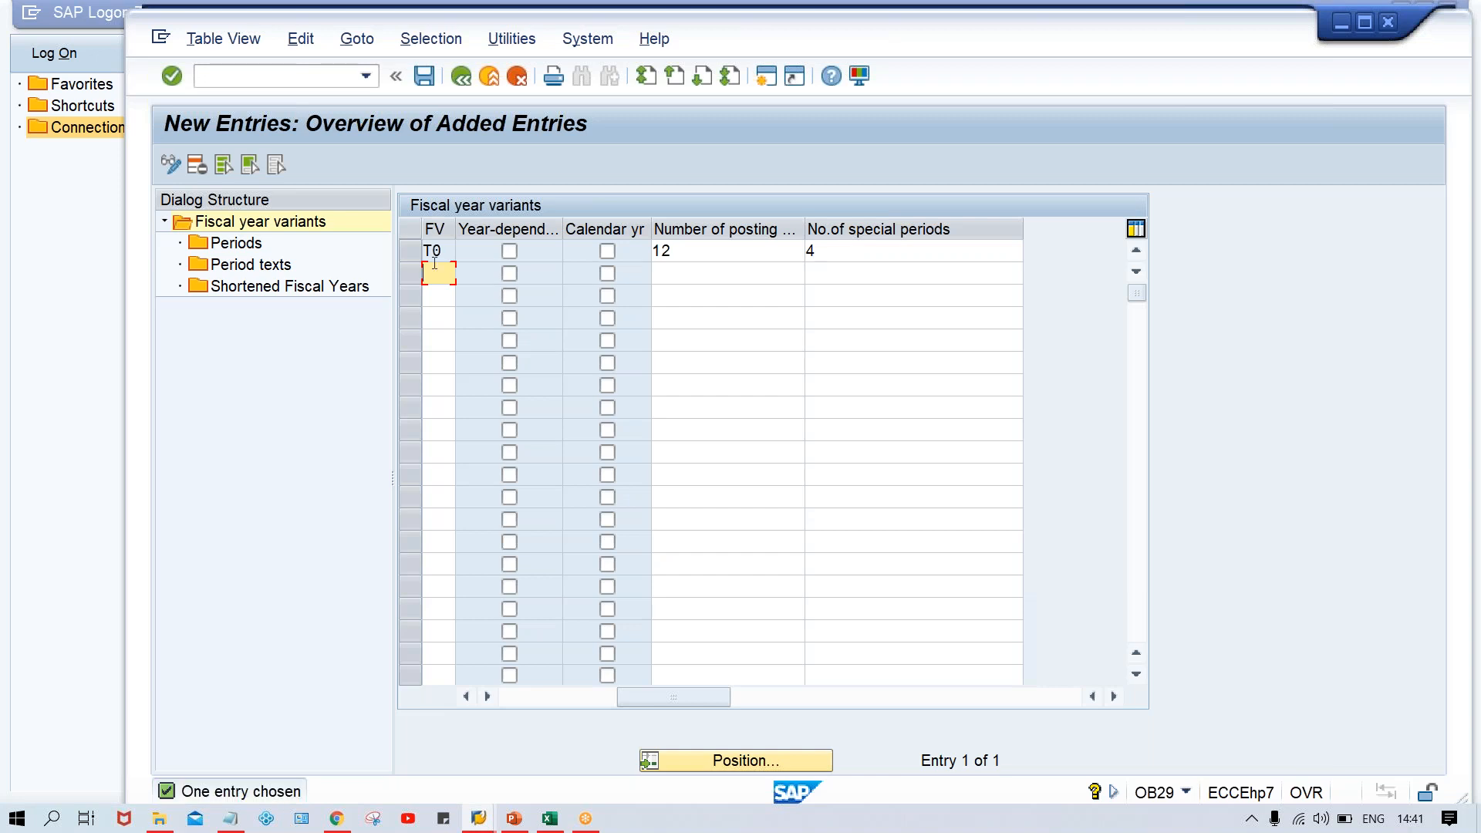
# Start new entries in the Periods table of fiscal year variant T0
pyautogui.click(410, 251)
pyautogui.doubleClick(240, 246)
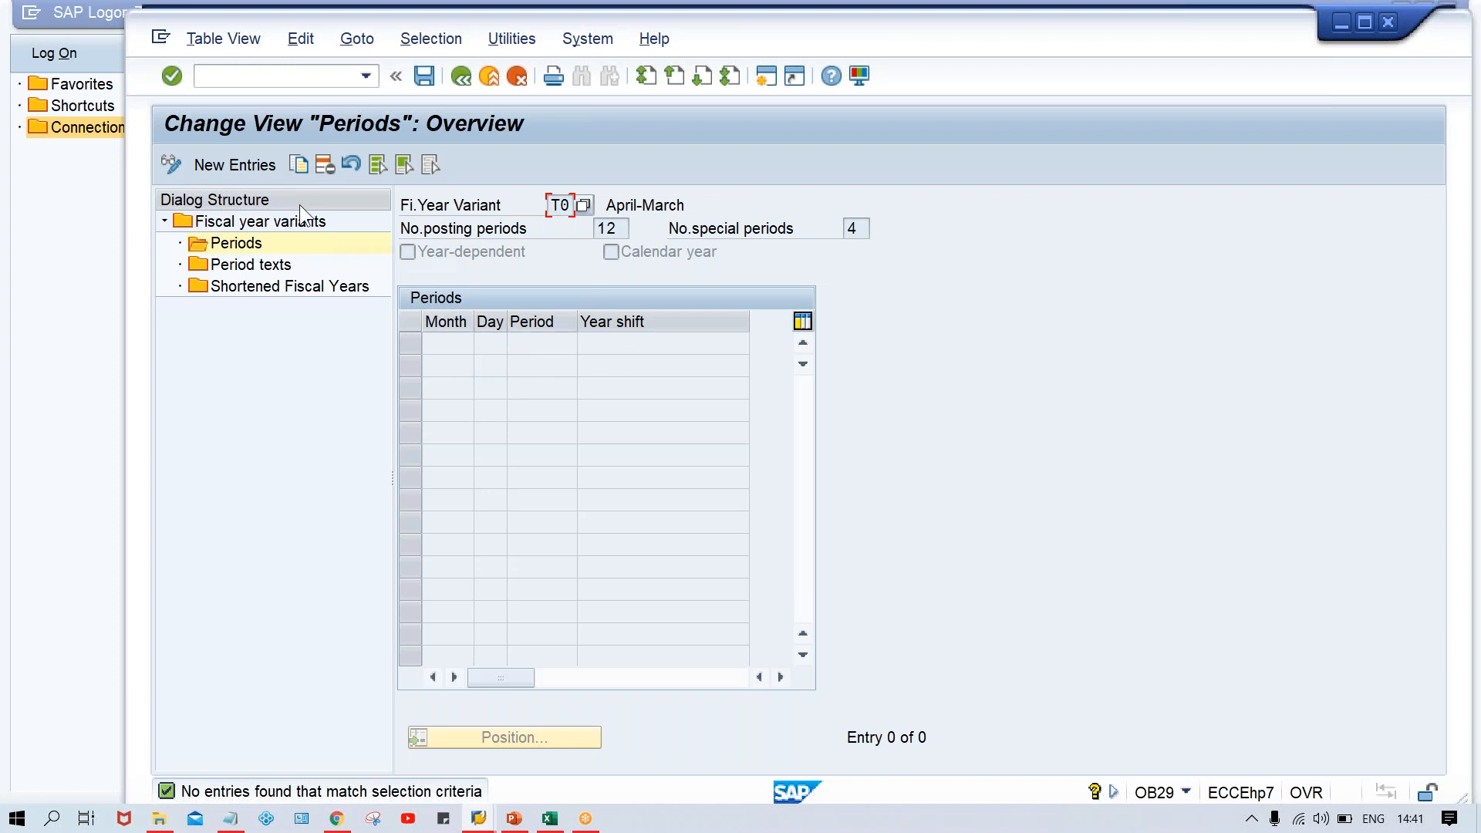
pyautogui.click(252, 169)
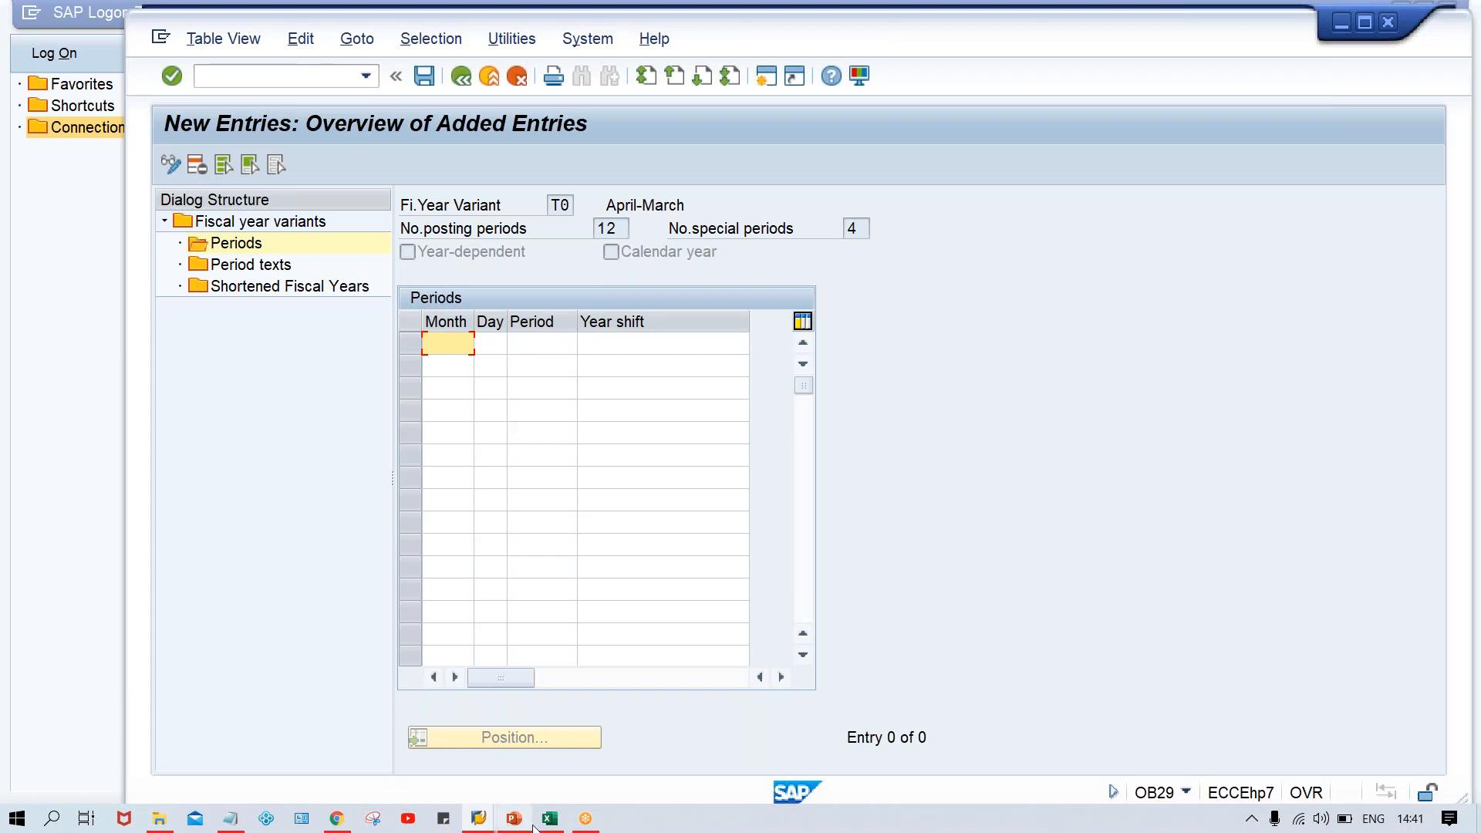
# Copy the JAN-DEC month numbers 1 to 12 from the Class workbook in Excel into the Month column of the SAP periods table
pyautogui.moveTo(547, 824)
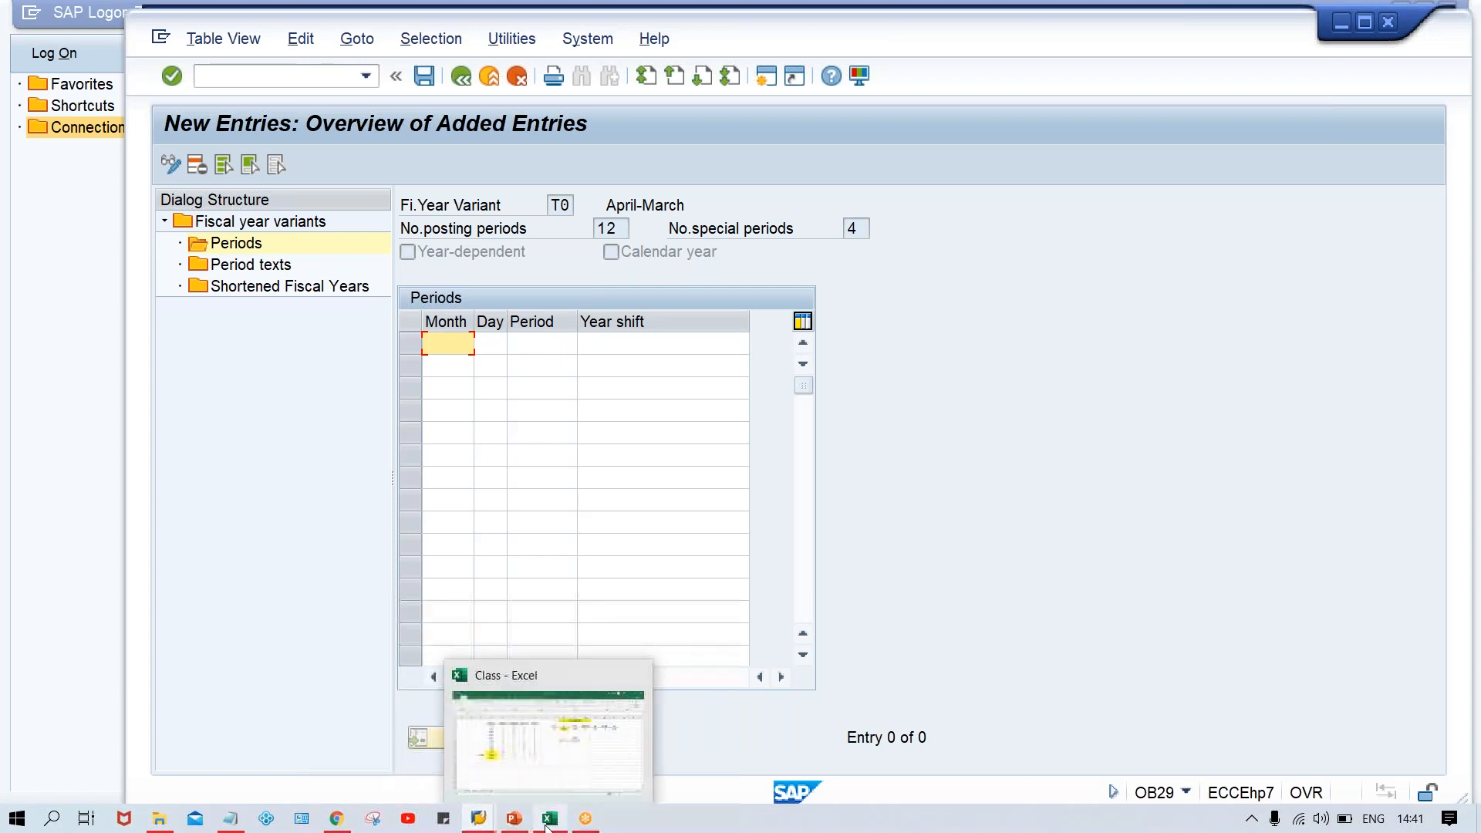
pyautogui.click(549, 775)
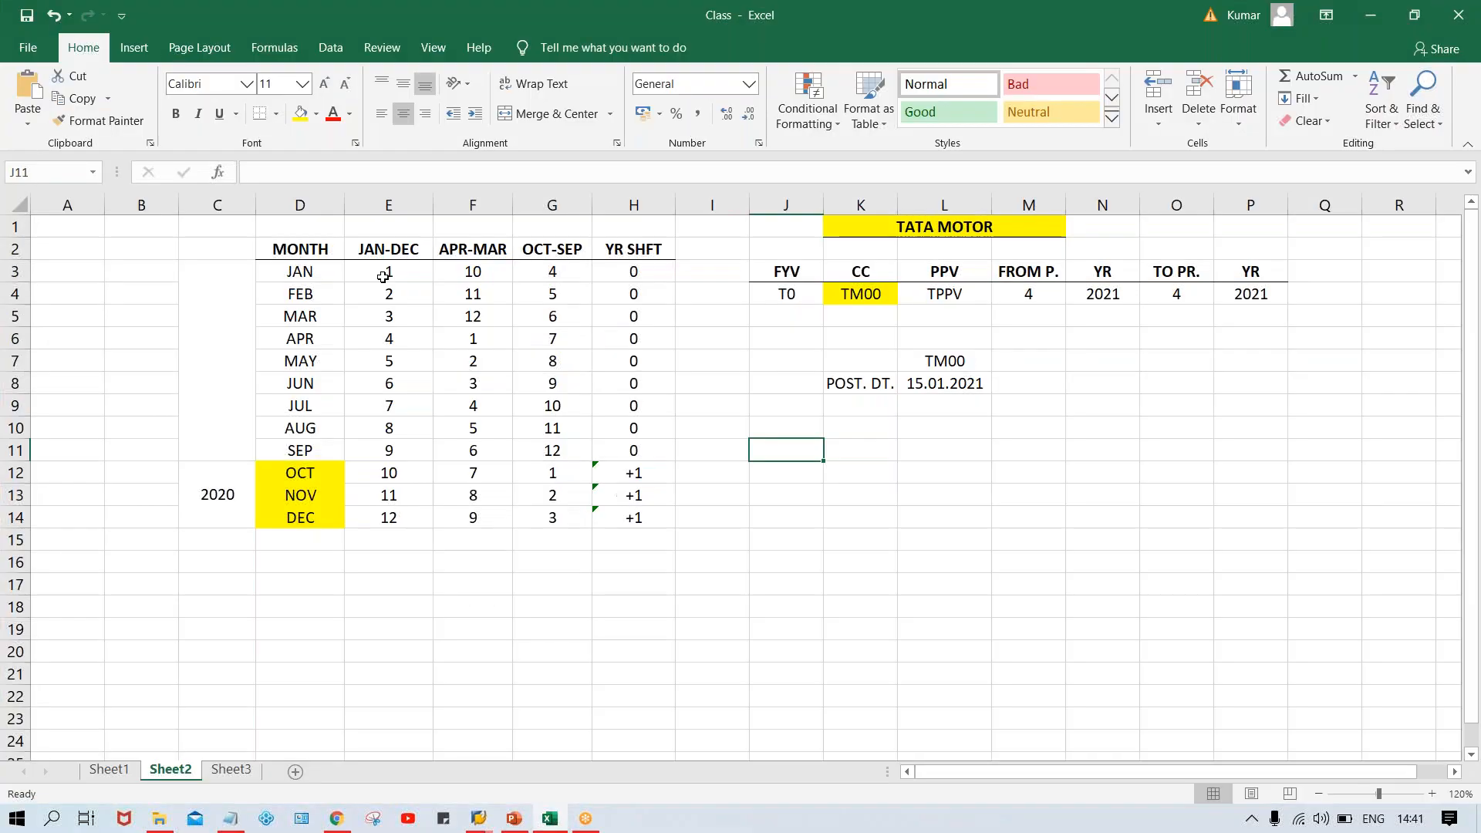
pyautogui.click(376, 272)
pyautogui.moveTo(374, 271); pyautogui.dragTo(397, 514)
pyautogui.hotkey('ctrl', 'c')
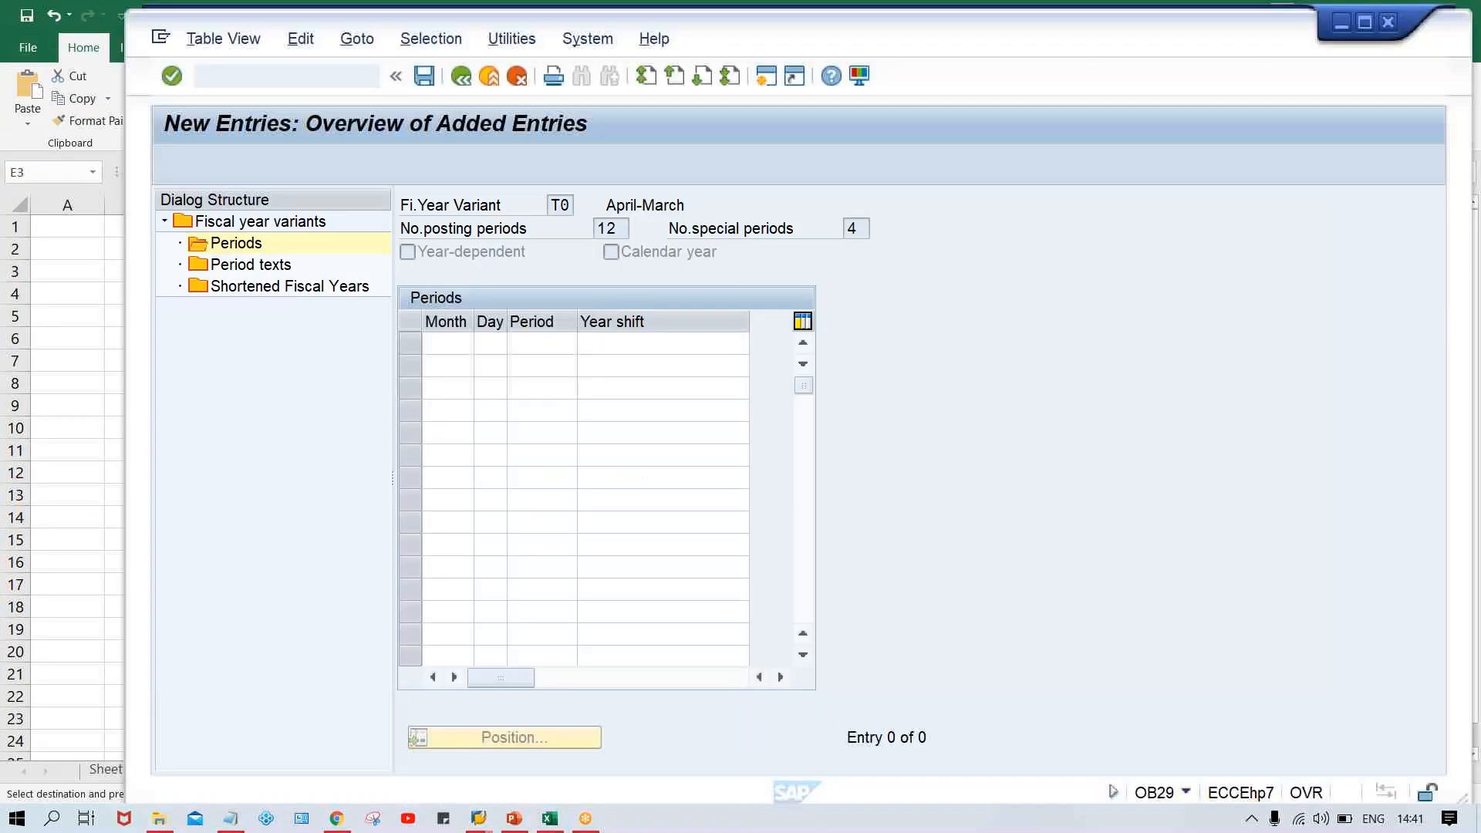
pyautogui.hotkey('alt', 'Tab')
pyautogui.click(446, 349)
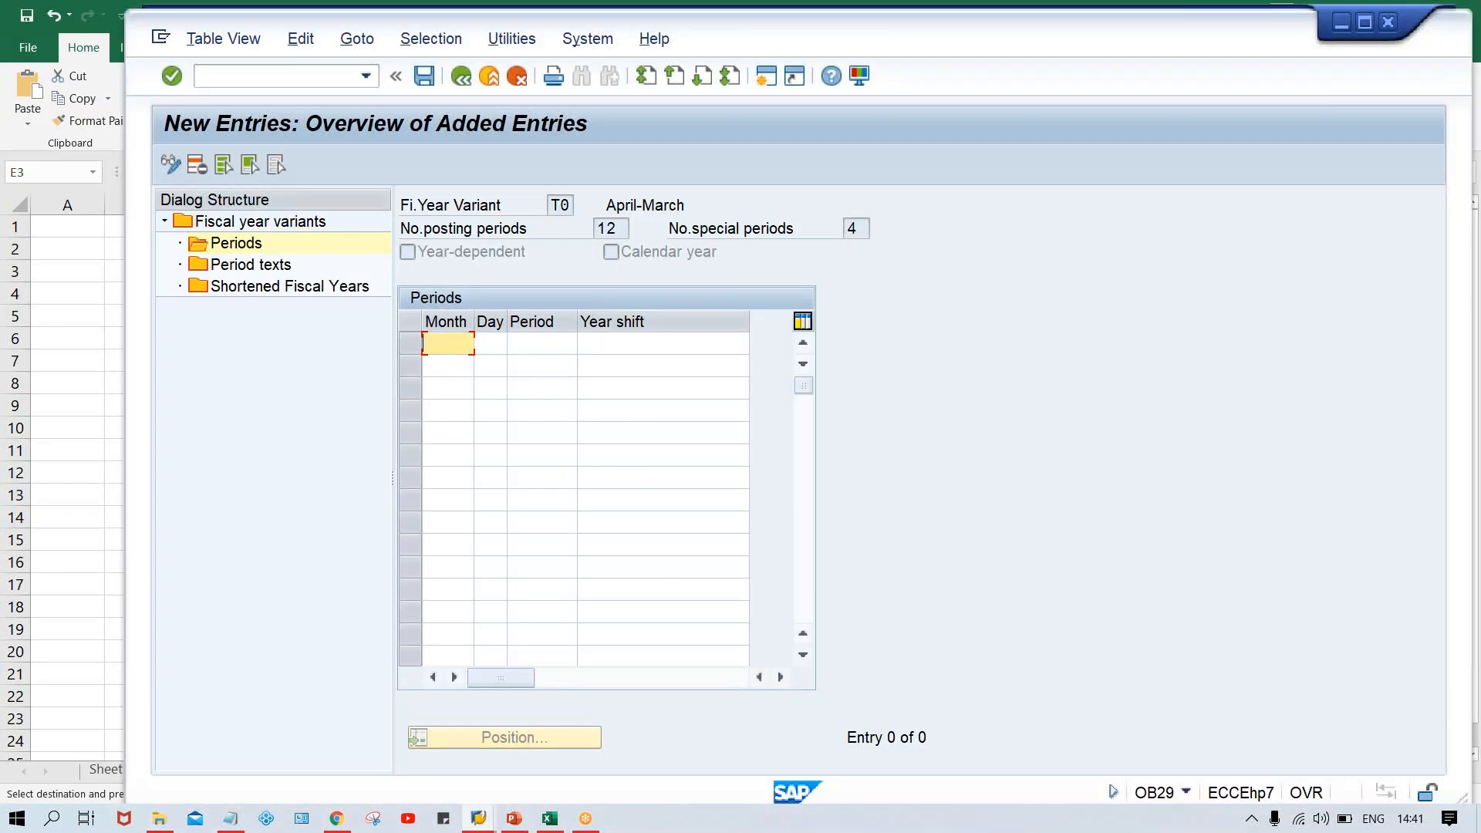
pyautogui.hotkey('ctrl', 'v')
# Enter the end days 31, 29, 31, 30, 31 and 30 for months 1 to 6
pyautogui.click(496, 348)
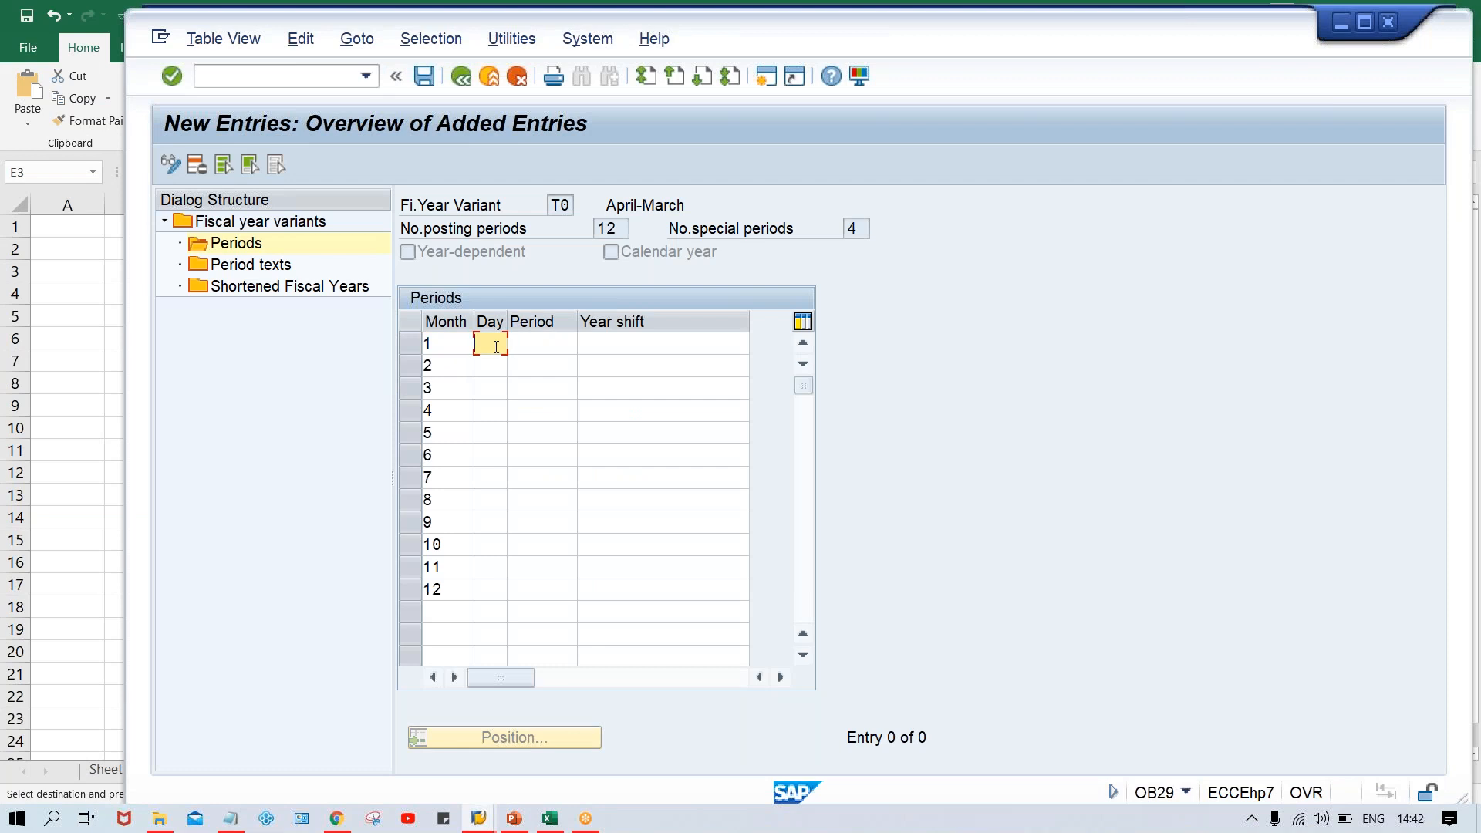
pyautogui.write('31')
pyautogui.press('Down')
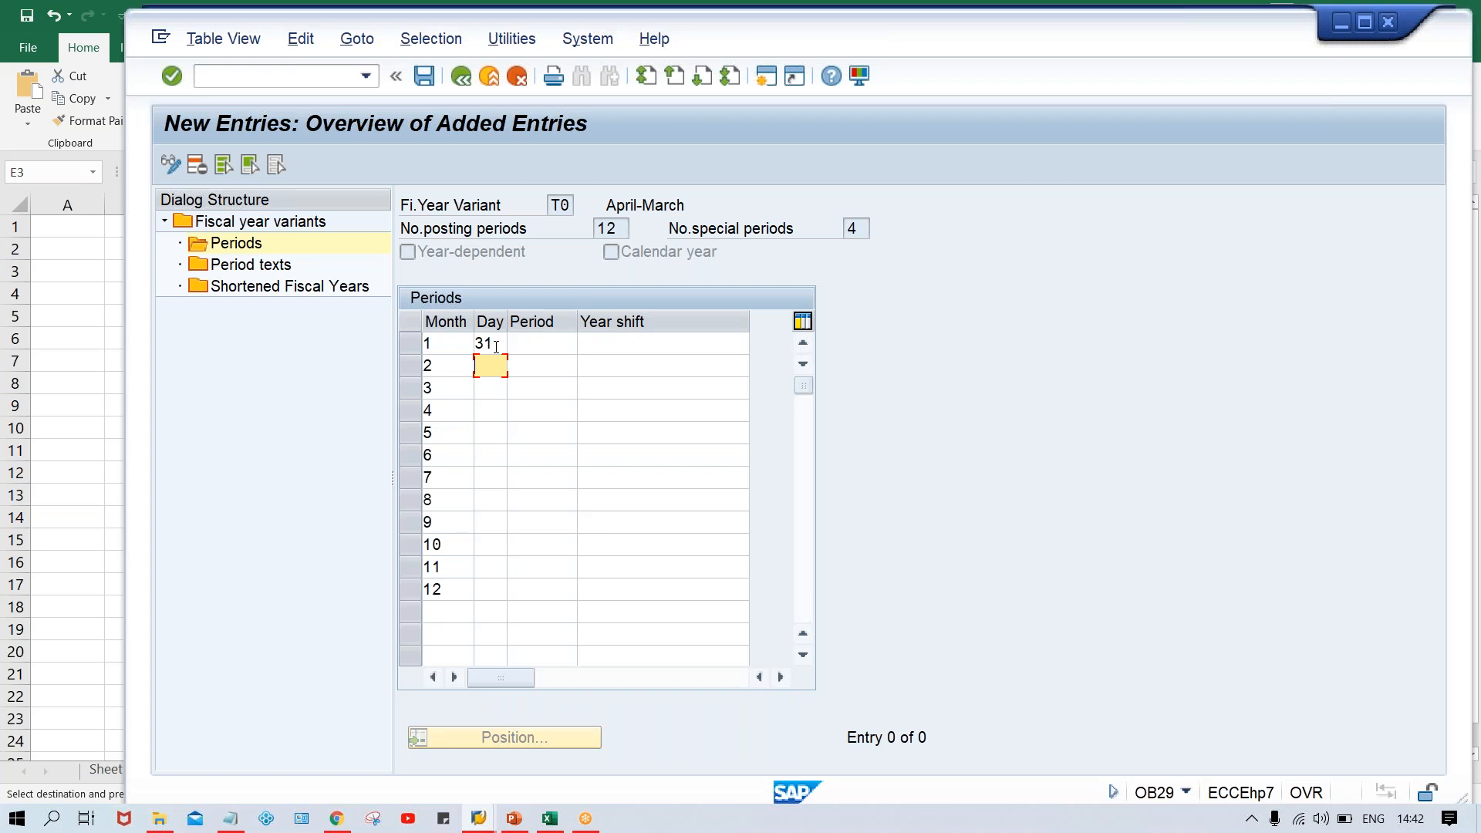
pyautogui.write('29')
pyautogui.press('Down')
pyautogui.write('31')
pyautogui.press('Down')
pyautogui.write('30')
pyautogui.press('Down')
pyautogui.write('31')
pyautogui.press('Down')
pyautogui.write('30')
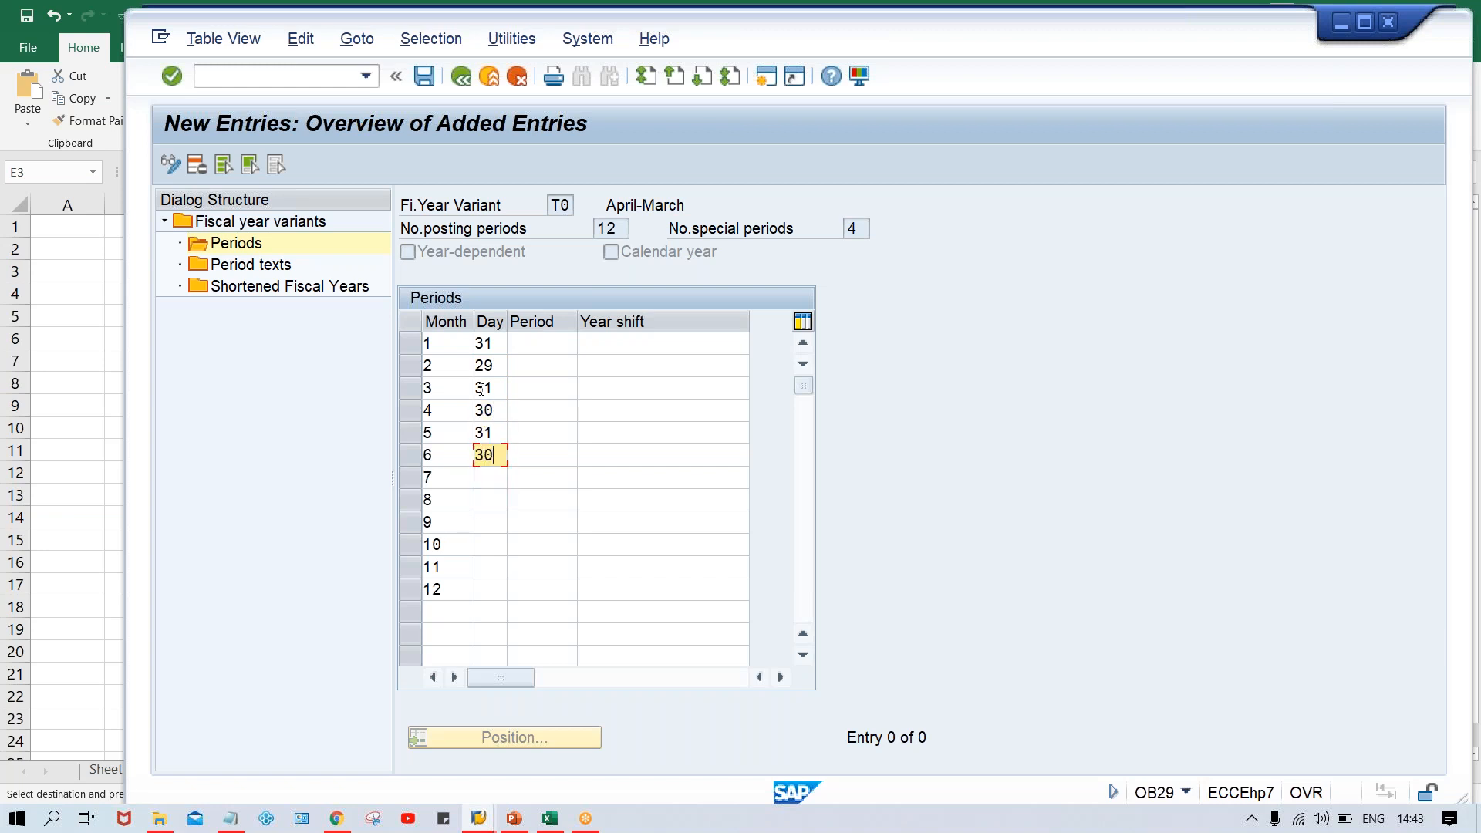
# Enter the end days 31, 31, 30, 31, 30 and 31 for months 7 to 12
pyautogui.press('Down')
pyautogui.write('31')
pyautogui.press('Down')
pyautogui.write('31')
pyautogui.press('Down')
pyautogui.write('30')
pyautogui.press('Down')
pyautogui.write('31')
pyautogui.press('Down')
pyautogui.write('30')
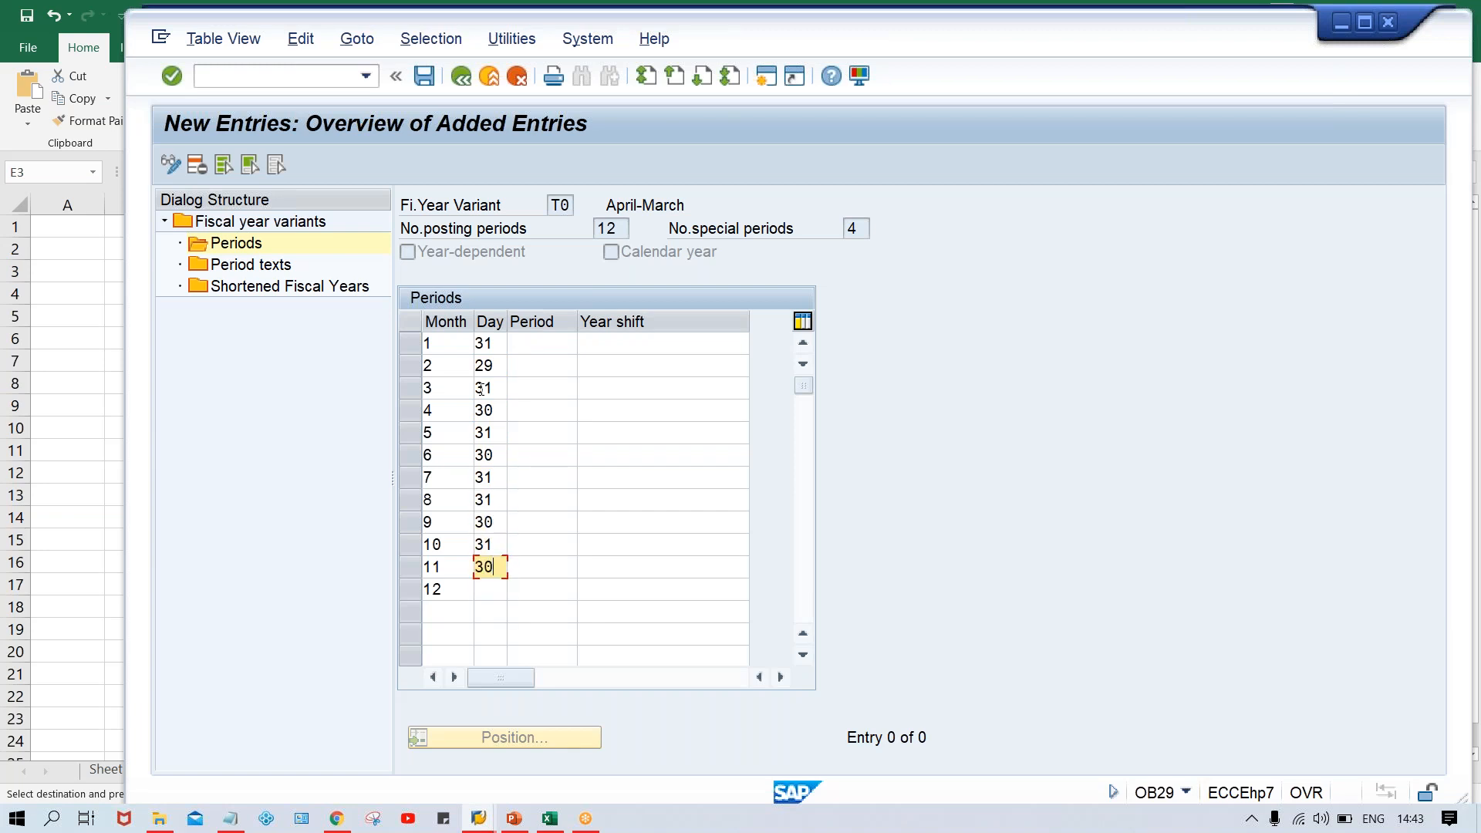
pyautogui.press('Down')
pyautogui.write('31')
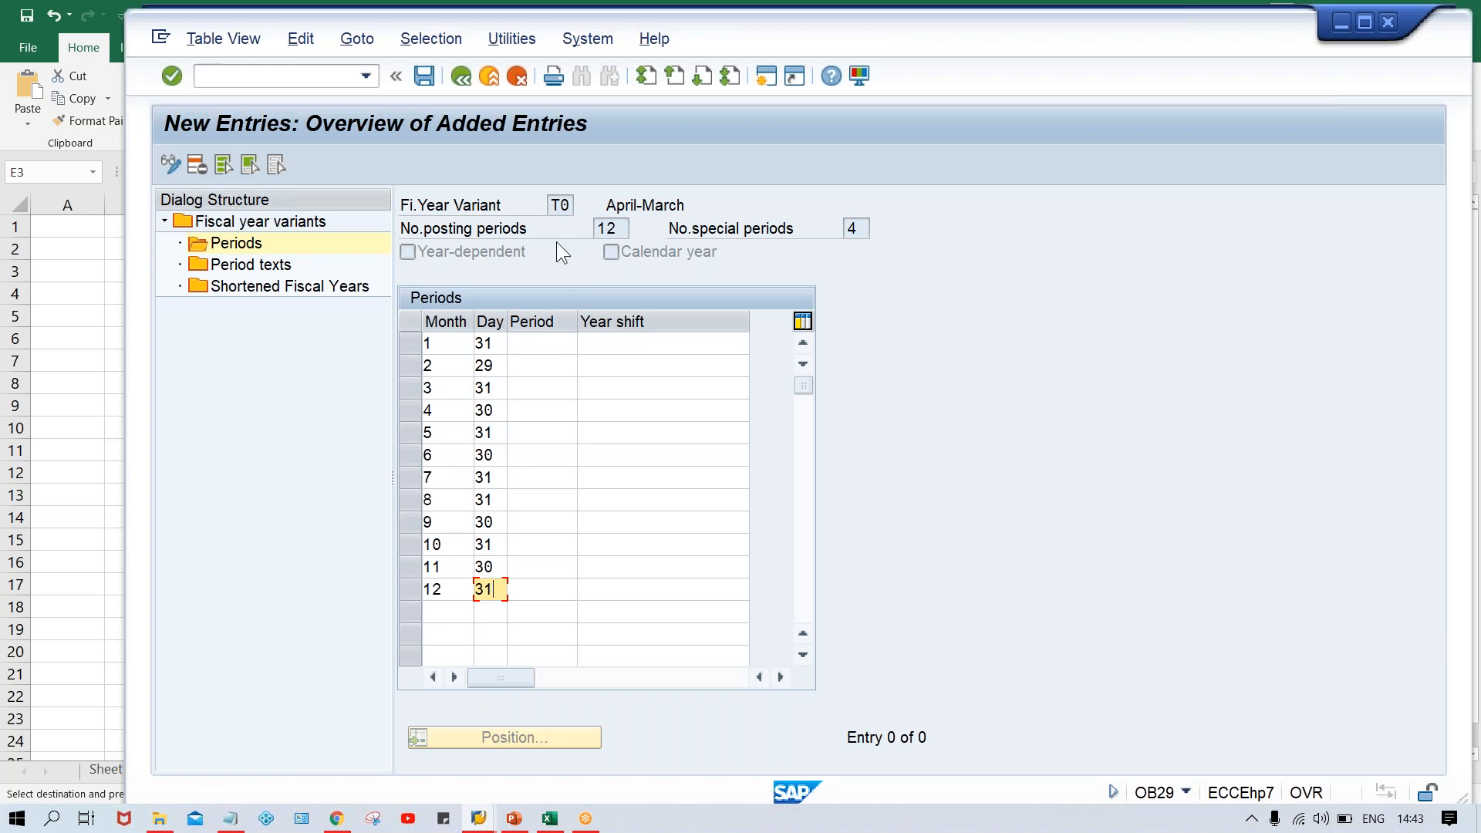
# Enter period 1 for month 4
pyautogui.click(449, 414)
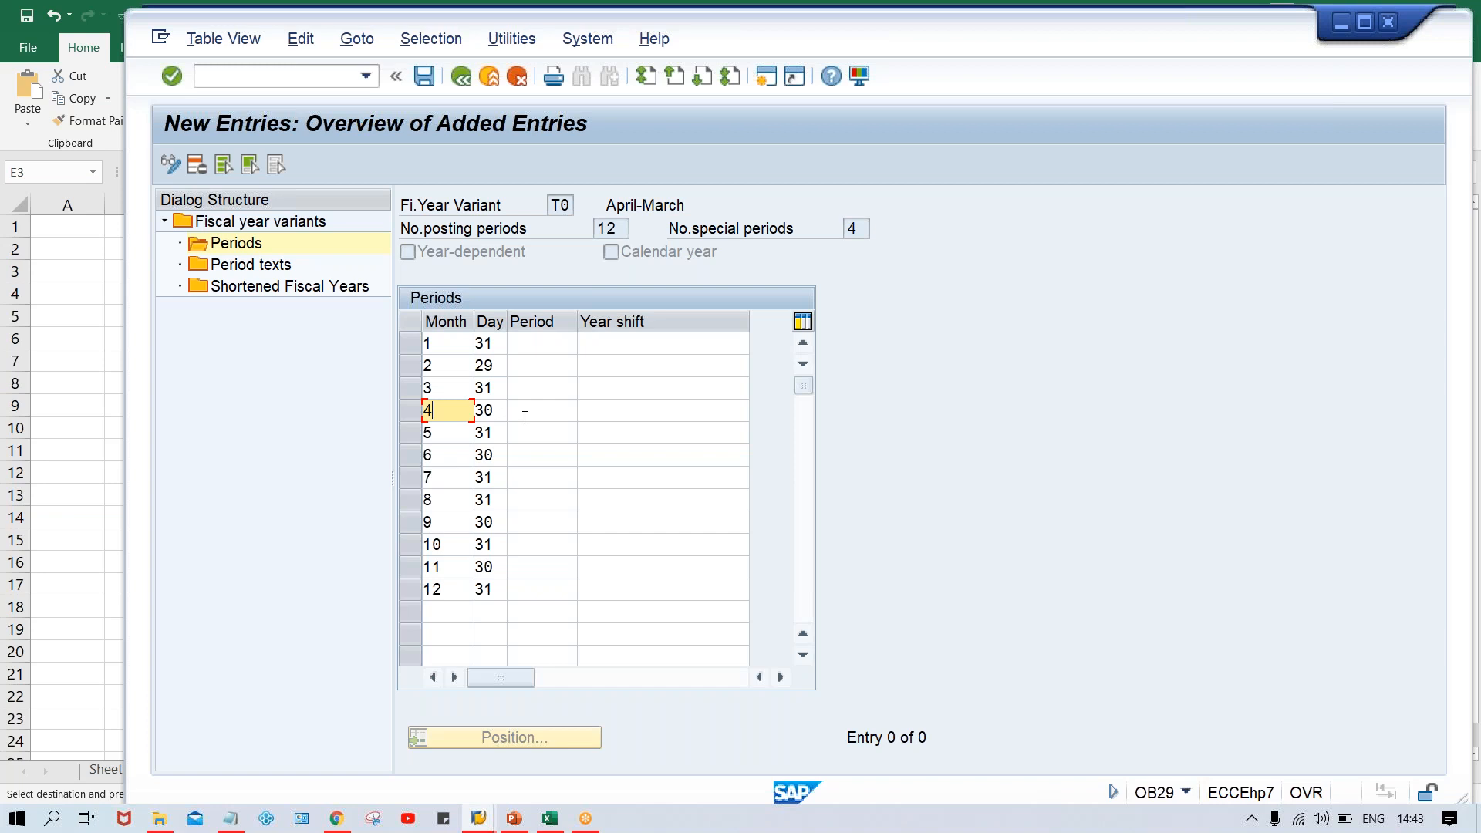
pyautogui.click(526, 417)
pyautogui.write('1')
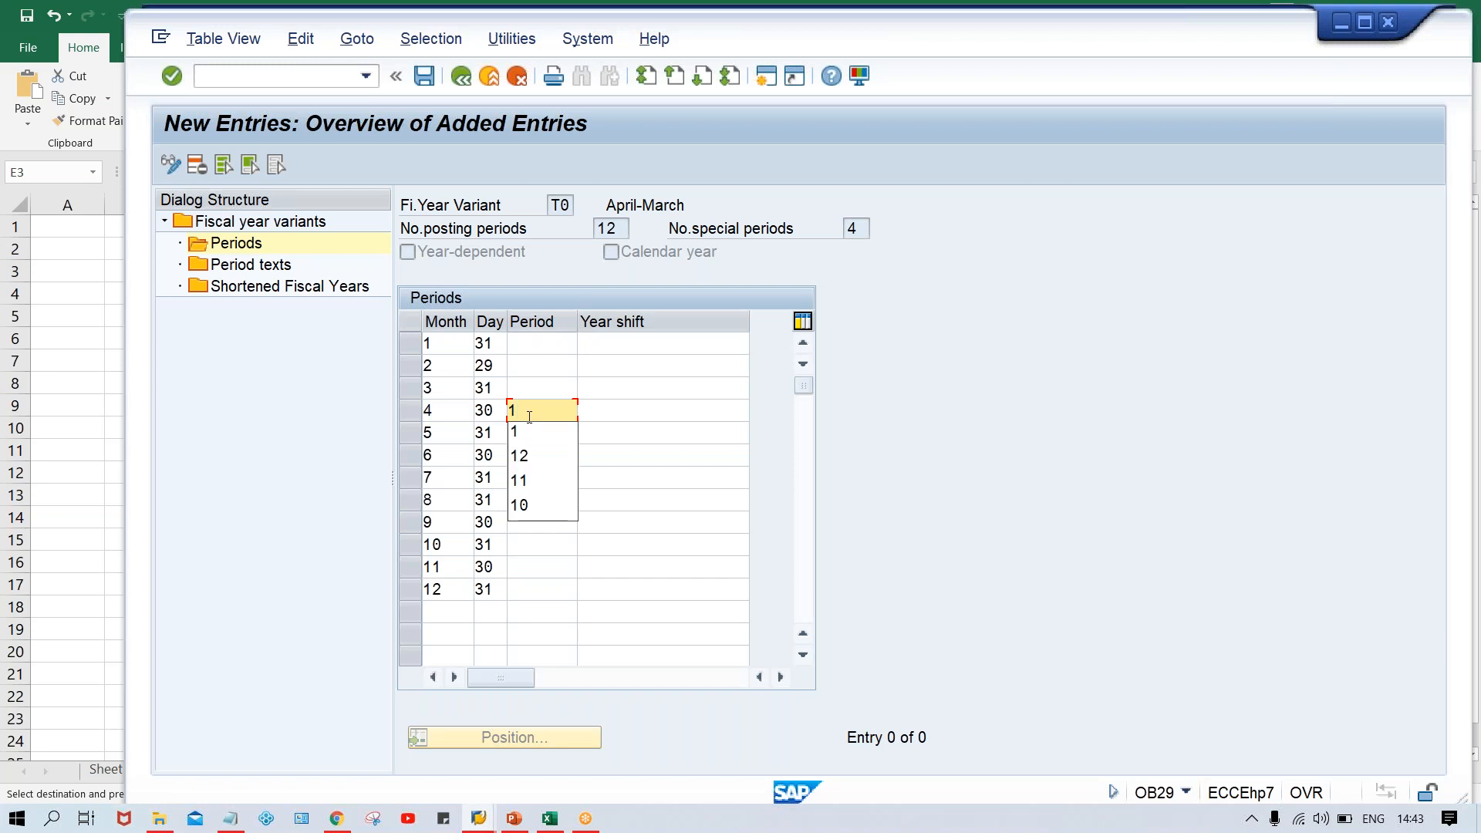
pyautogui.click(612, 404)
pyautogui.click(527, 411)
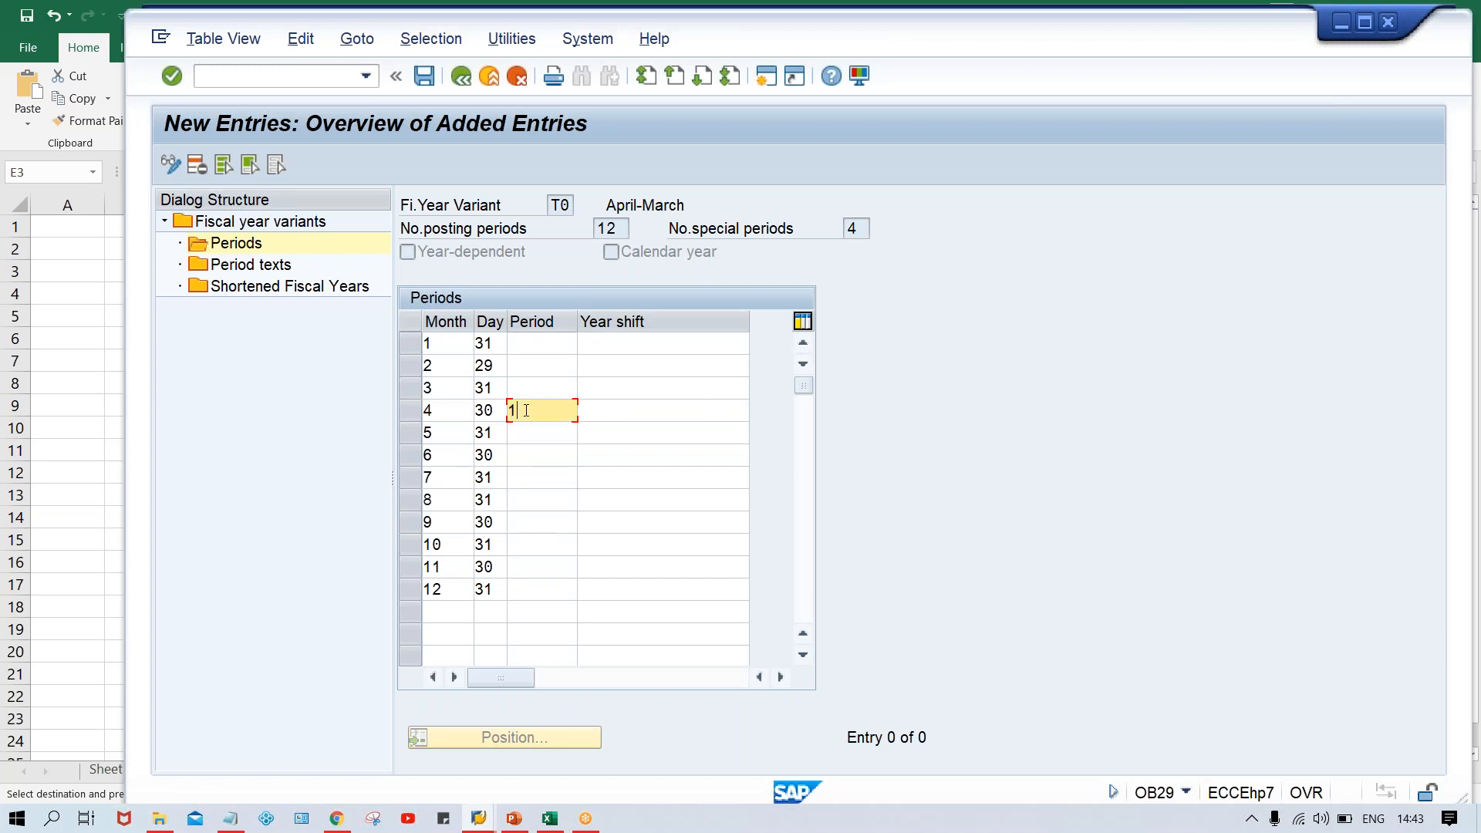
# Copy the APR-MAR period numbers for January to December from the Excel workbook into the Period column of the SAP periods table
pyautogui.click(543, 821)
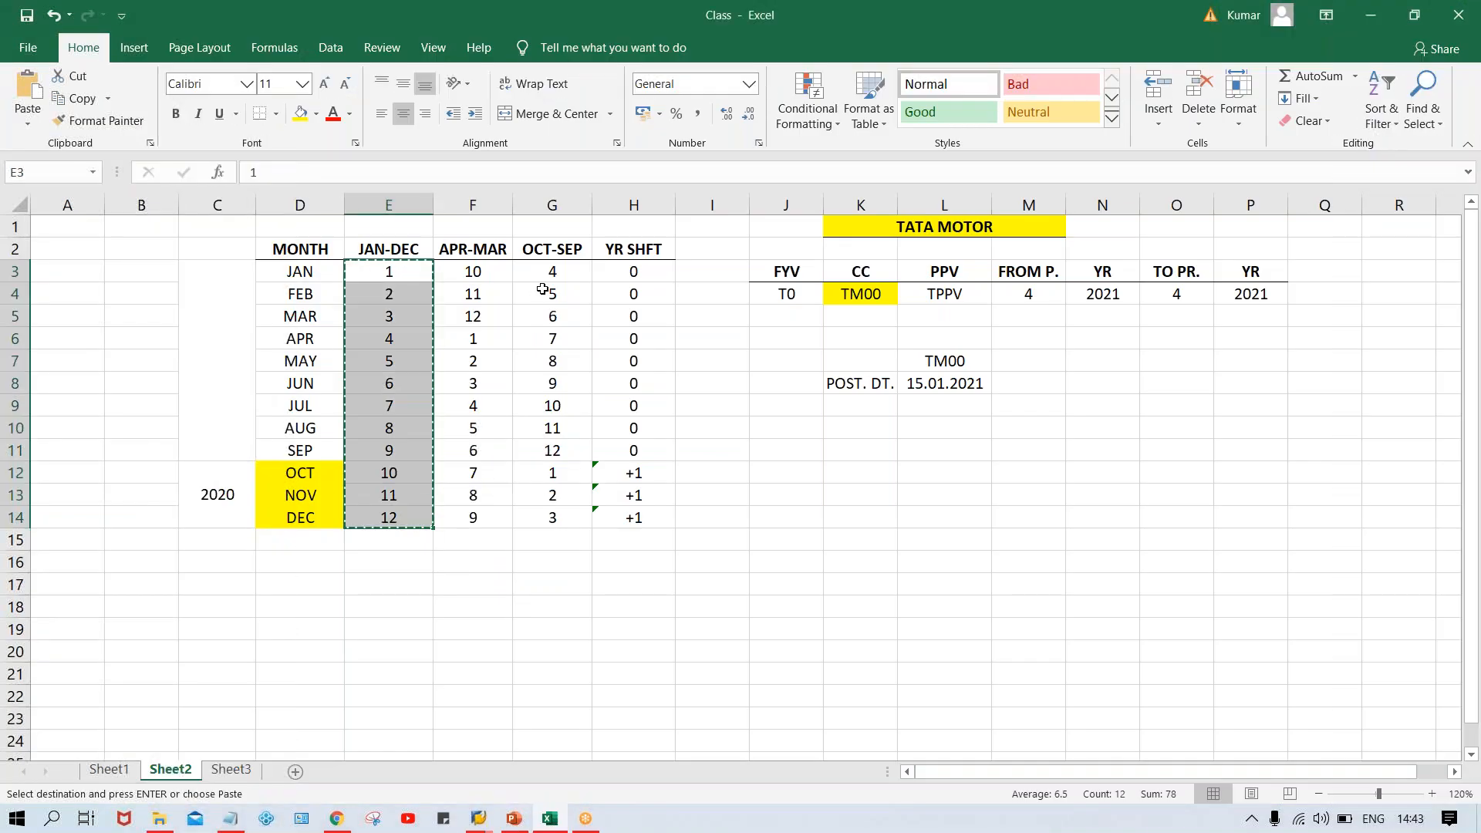
pyautogui.moveTo(480, 276); pyautogui.dragTo(489, 516)
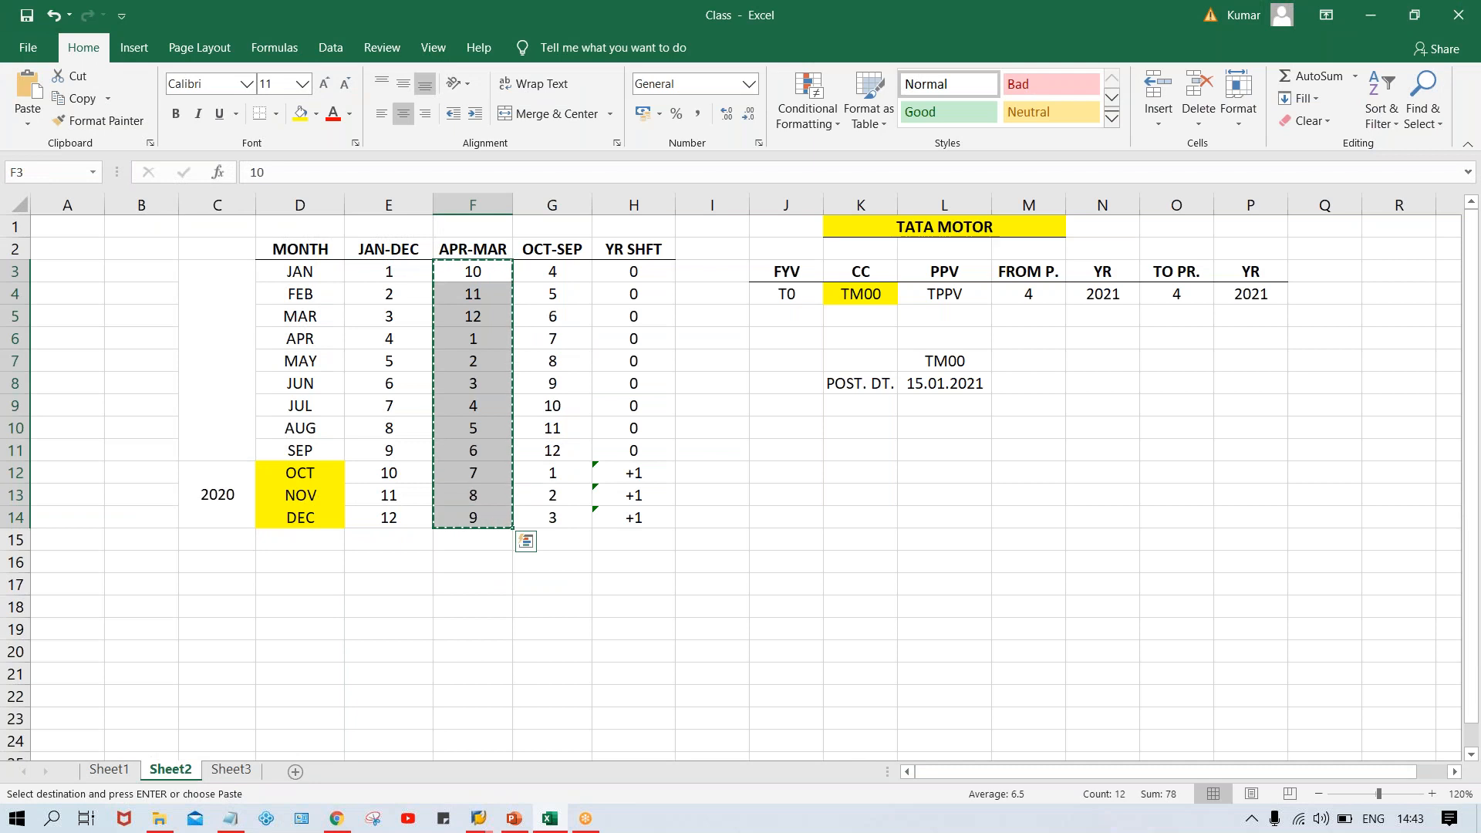
pyautogui.hotkey('alt', 'Tab')
pyautogui.click(521, 339)
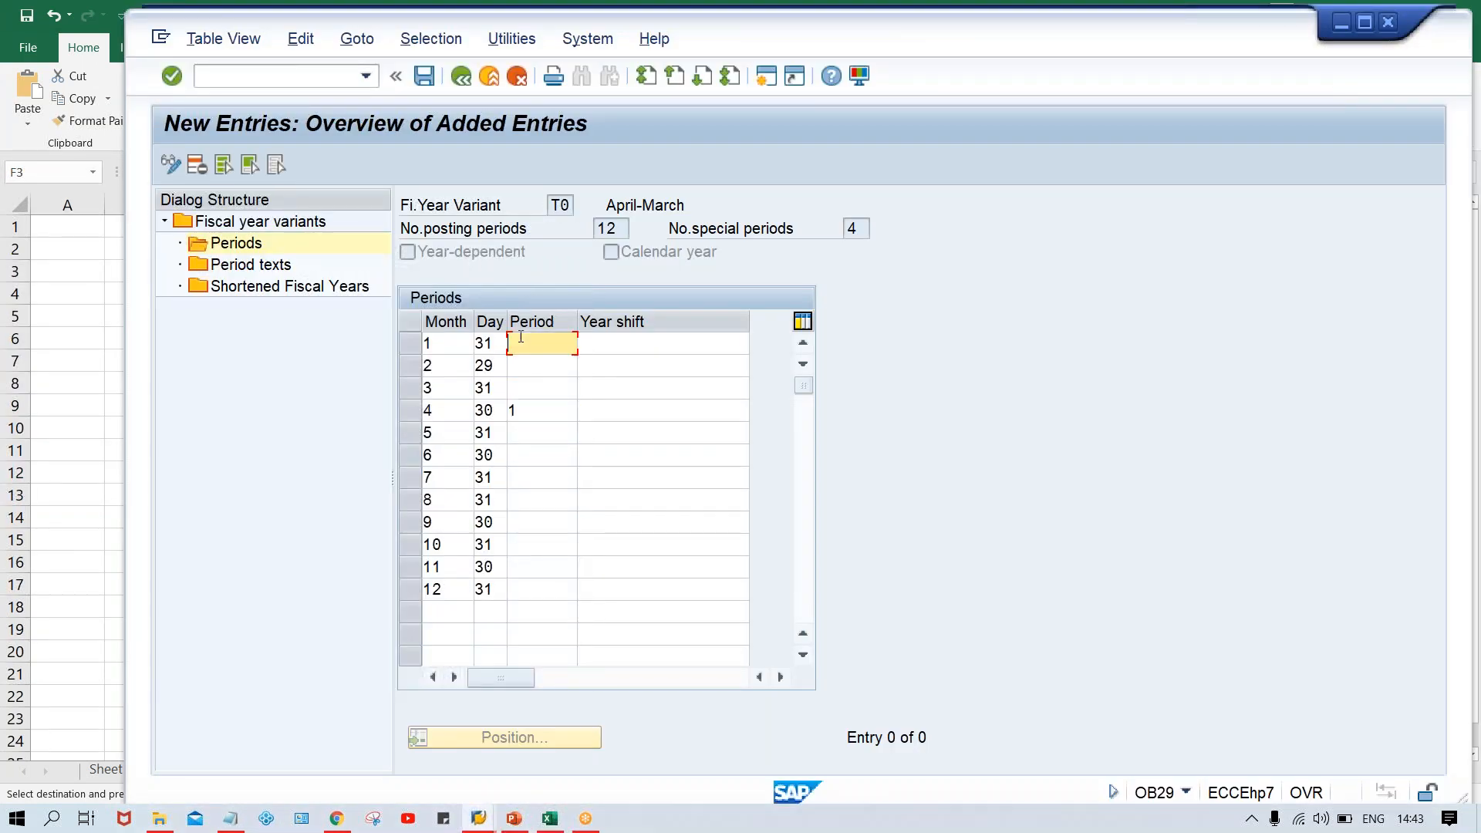
pyautogui.hotkey('ctrl', 'v')
# Review the period and year shift of month 4 against the APR-MAR and YR SHFT columns in the Excel workbook
pyautogui.click(440, 411)
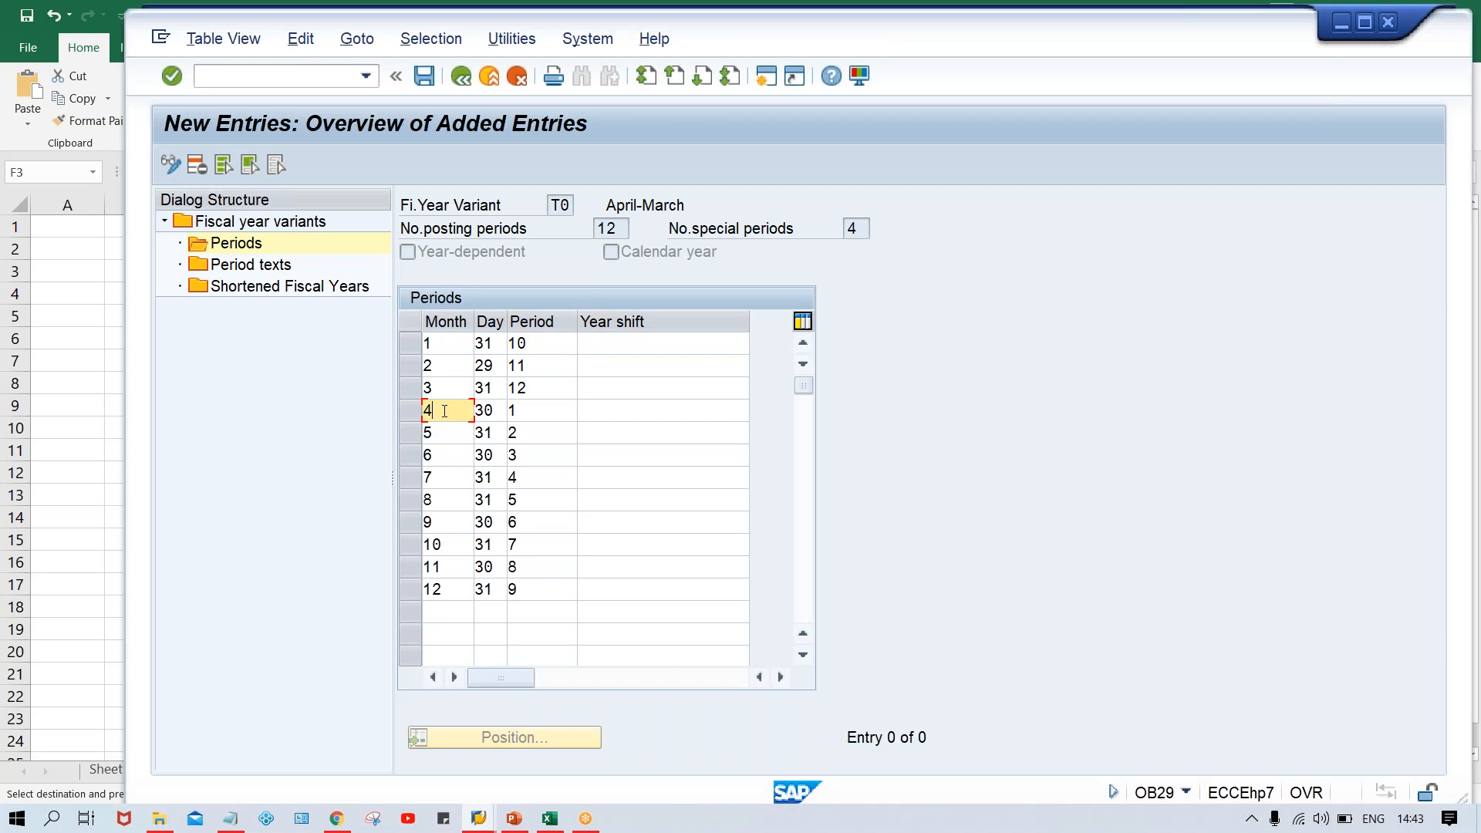
pyautogui.click(525, 411)
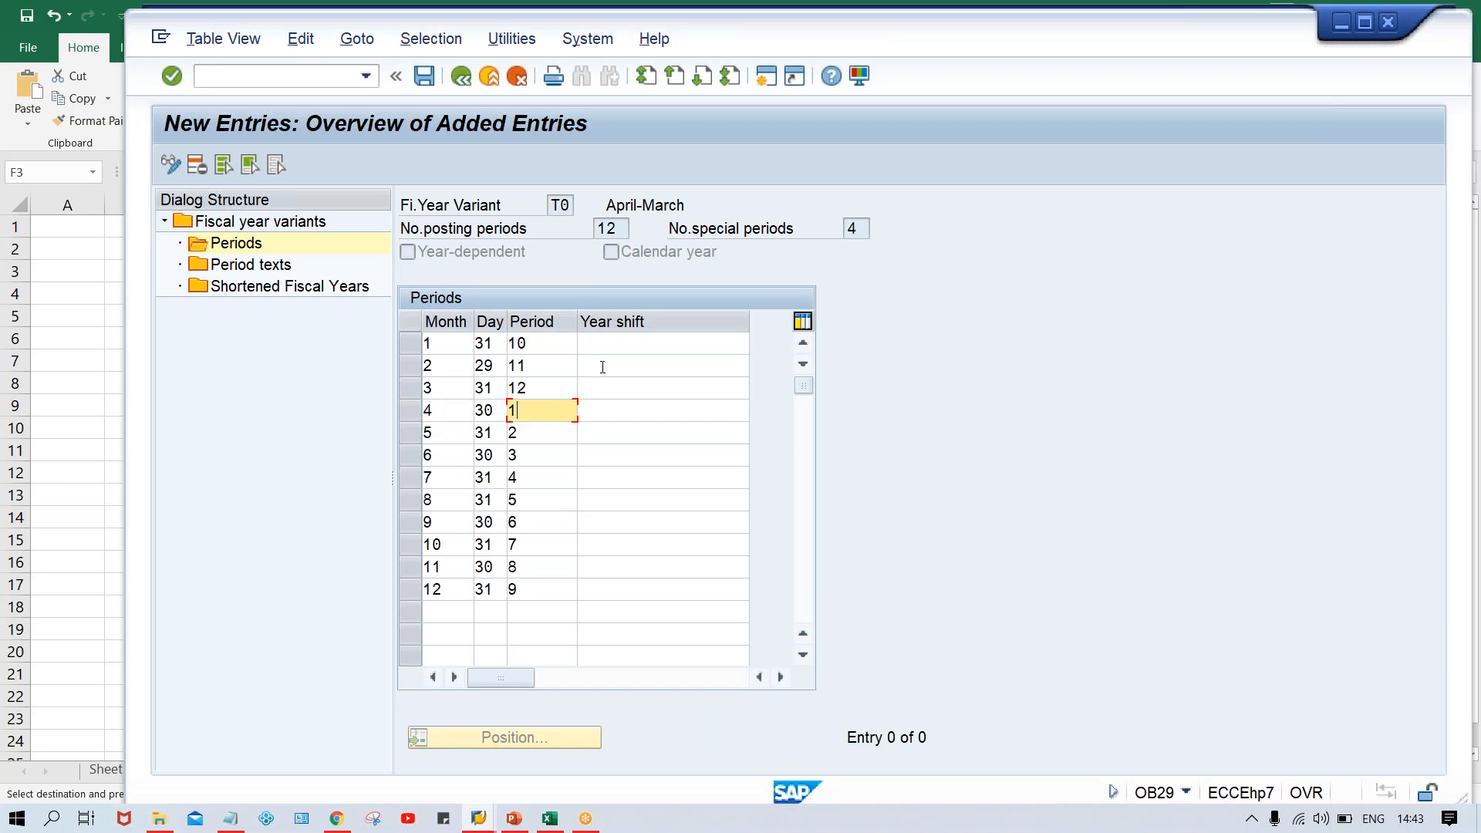
pyautogui.click(604, 413)
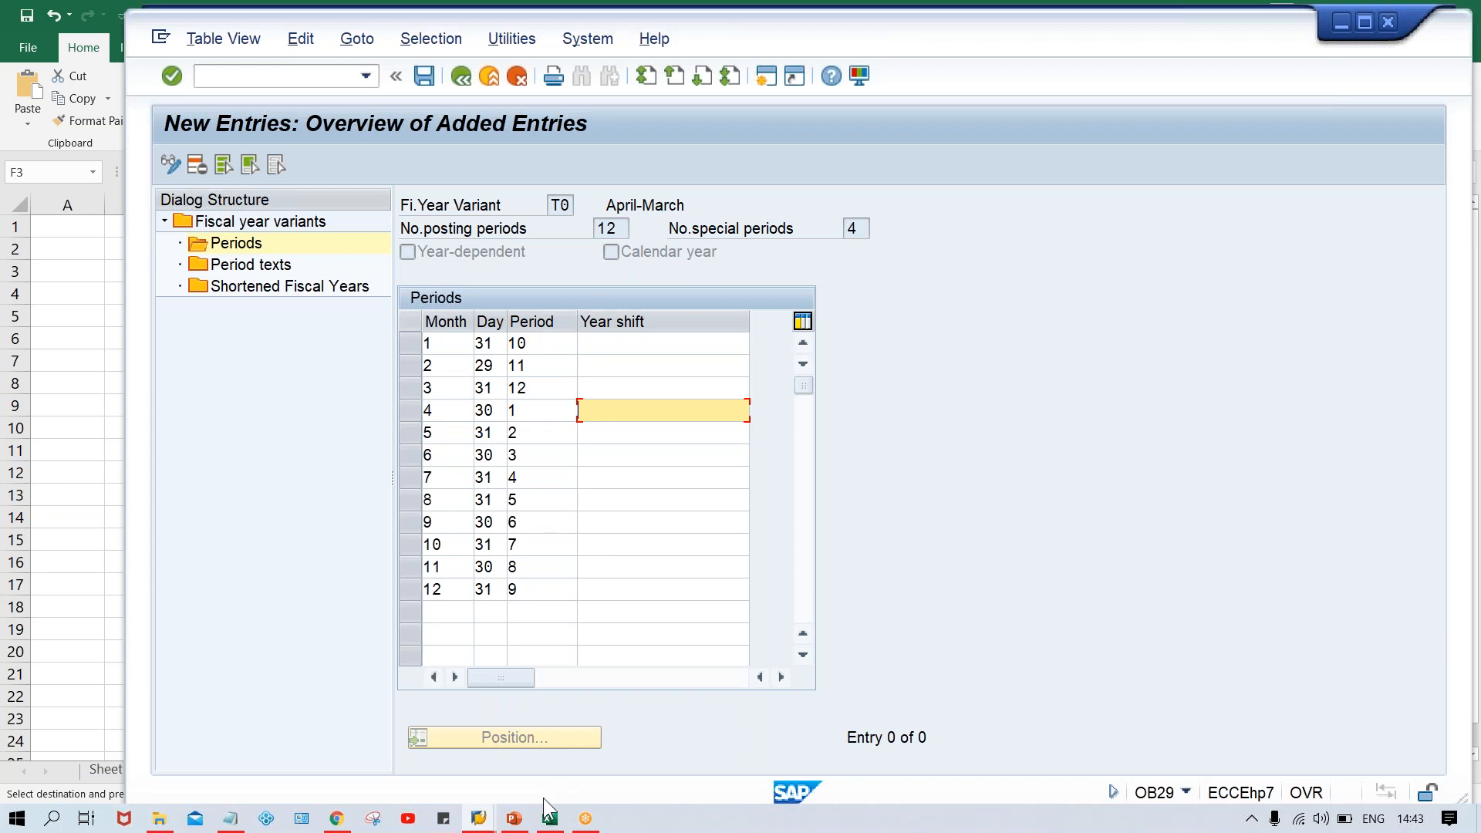
pyautogui.click(550, 819)
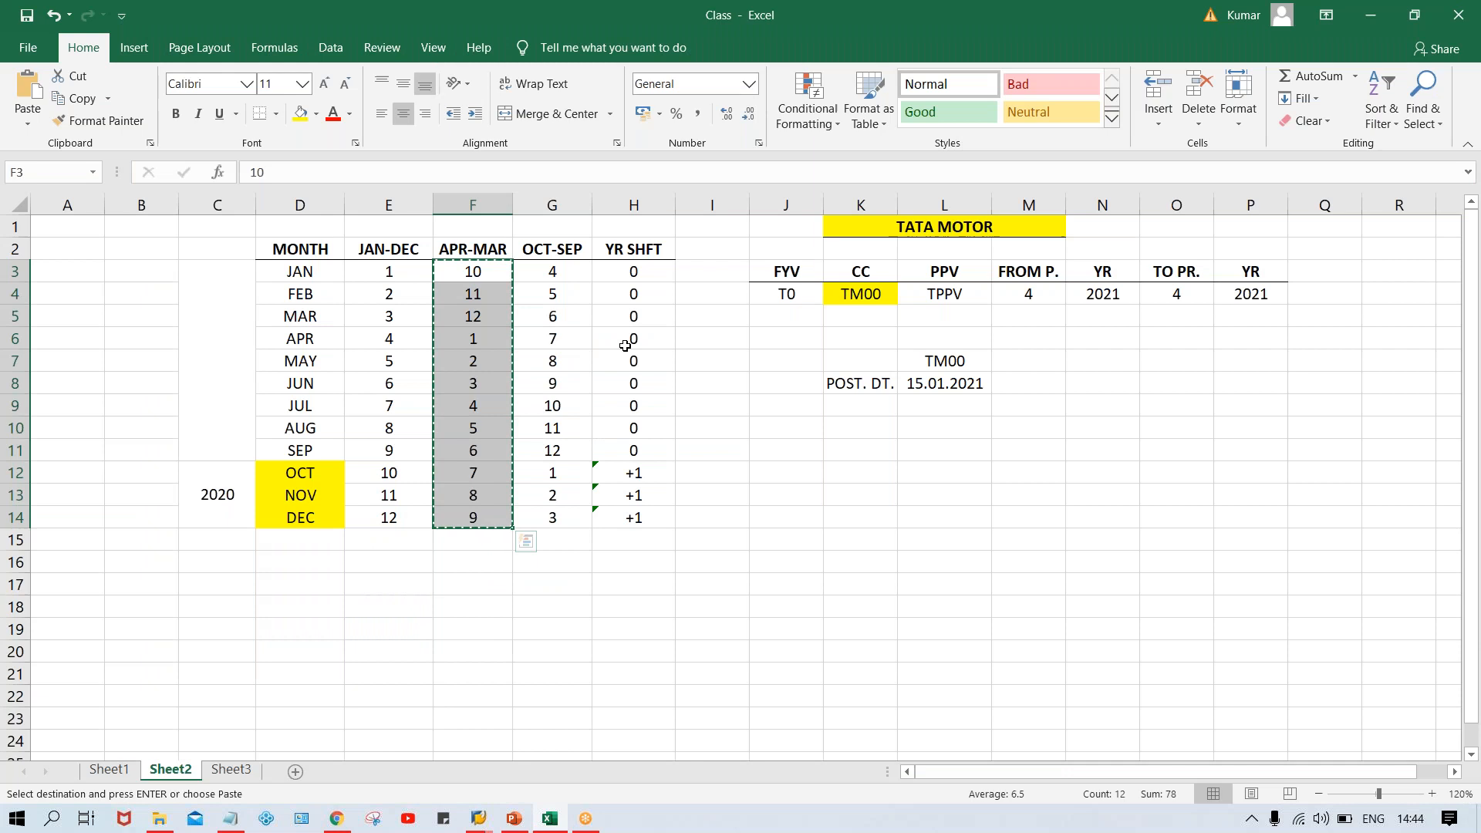
# Enter a year shift of 0 for months 4 to 12 in the SAP periods table of variant T0
pyautogui.click(478, 820)
pyautogui.click(557, 771)
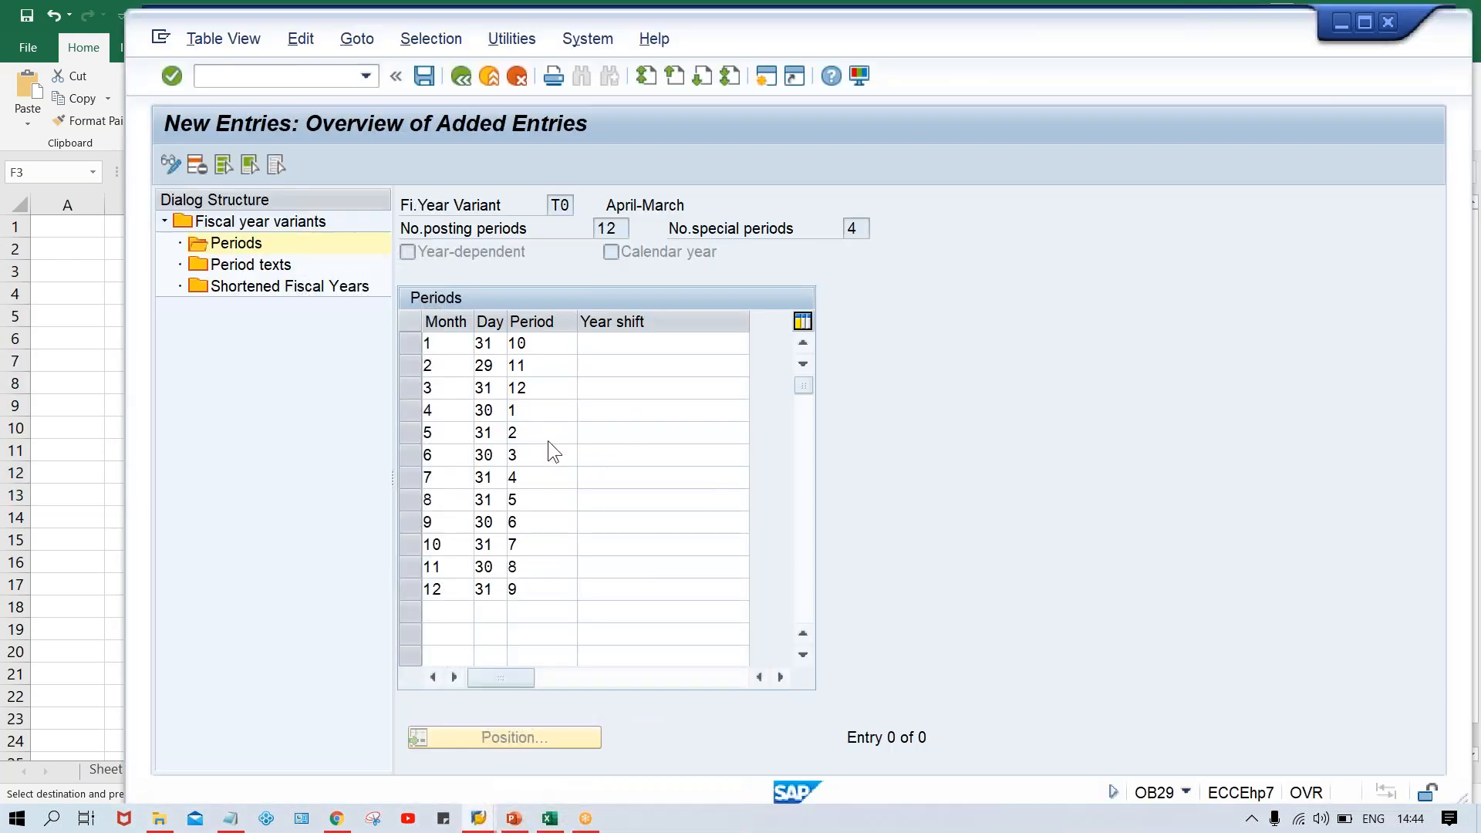
pyautogui.write('0')
pyautogui.press('Down')
pyautogui.write('0')
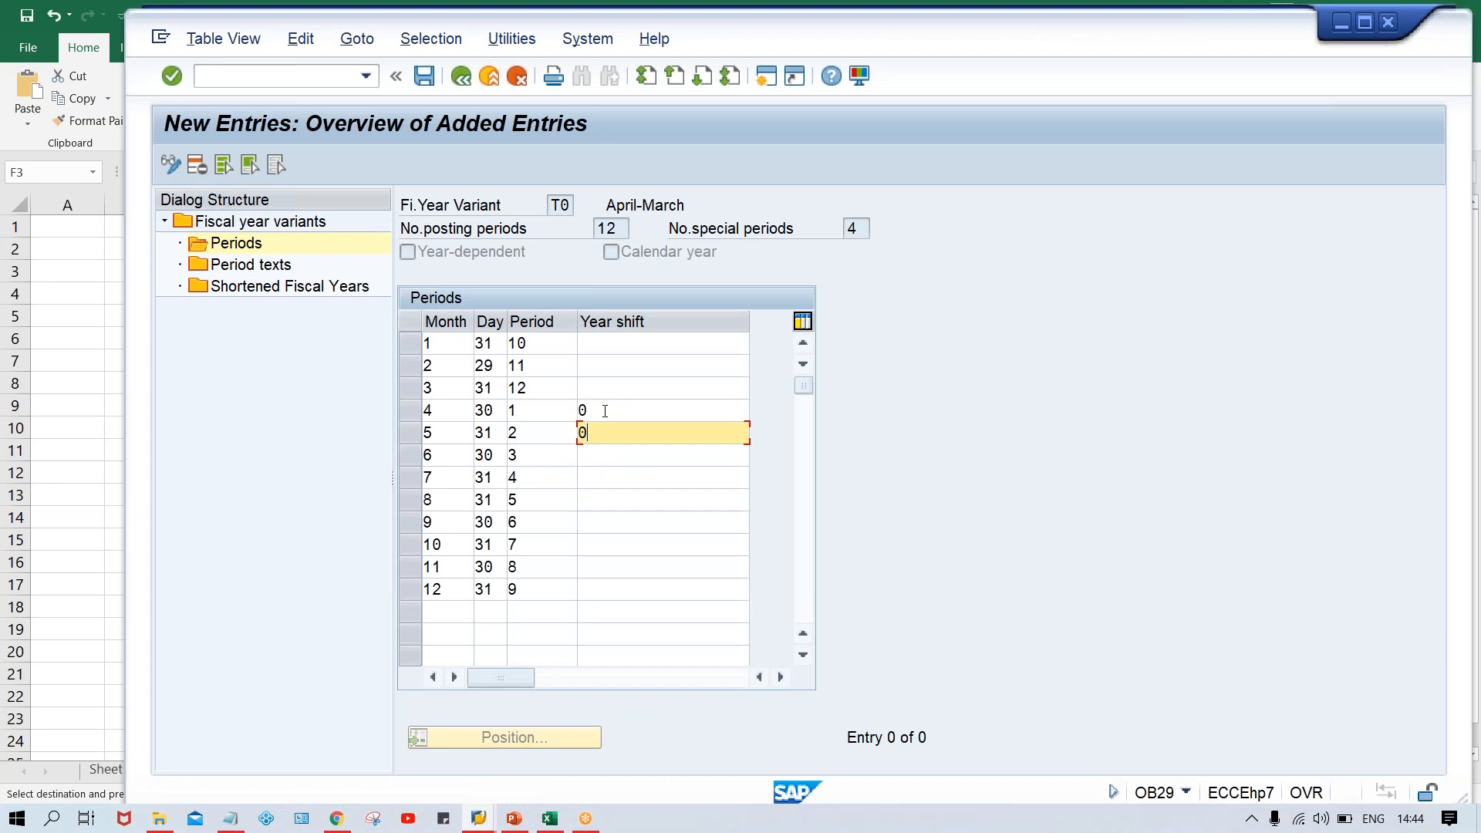
pyautogui.press('Down')
pyautogui.write('0')
pyautogui.press('Down')
pyautogui.write('0')
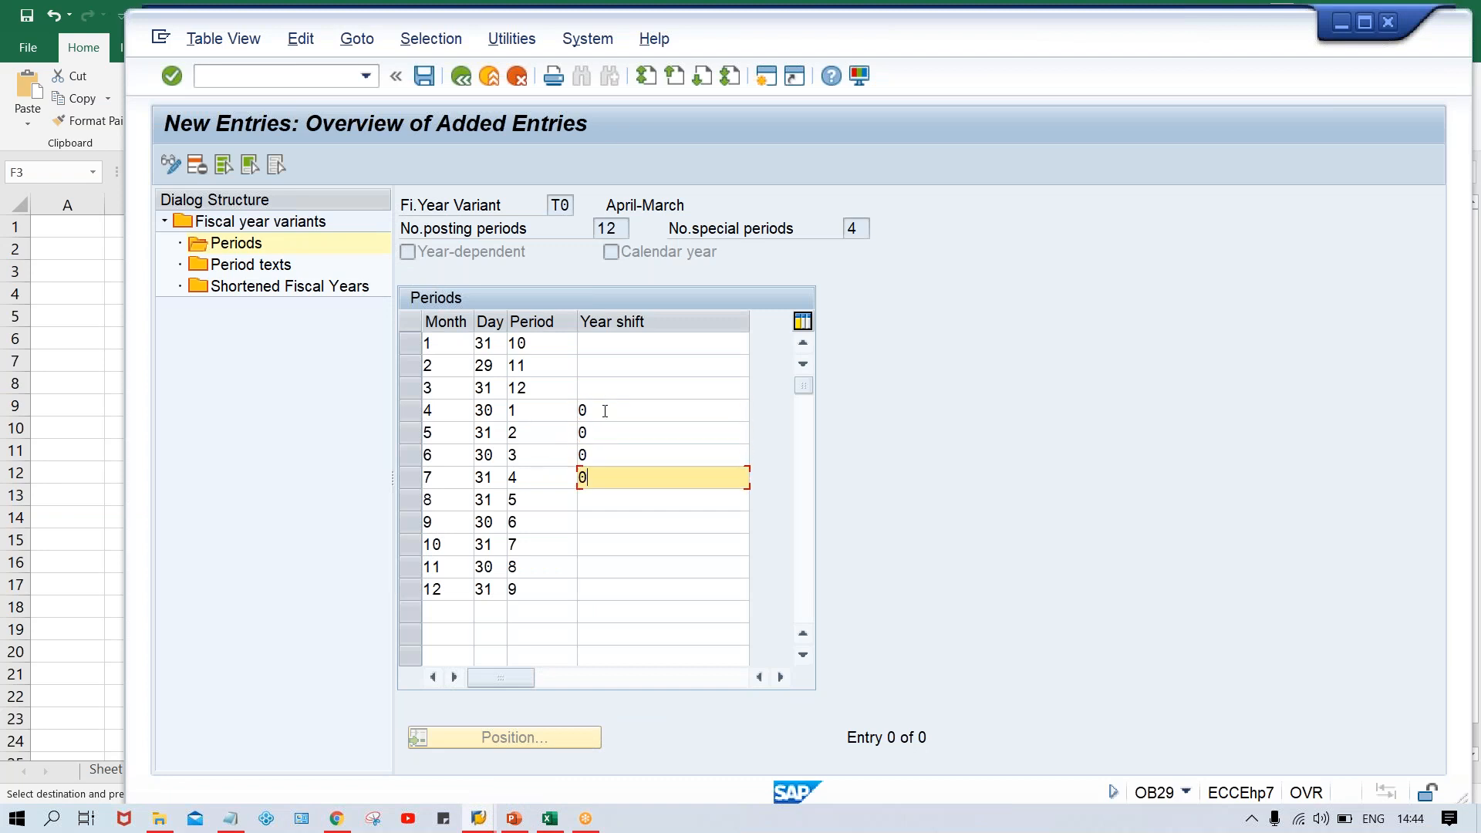
pyautogui.press('Down')
pyautogui.write('0')
pyautogui.press('Down')
pyautogui.write('0')
pyautogui.press('Down')
pyautogui.write('0')
pyautogui.press('Down')
pyautogui.write('0')
pyautogui.press('Down')
pyautogui.write('0')
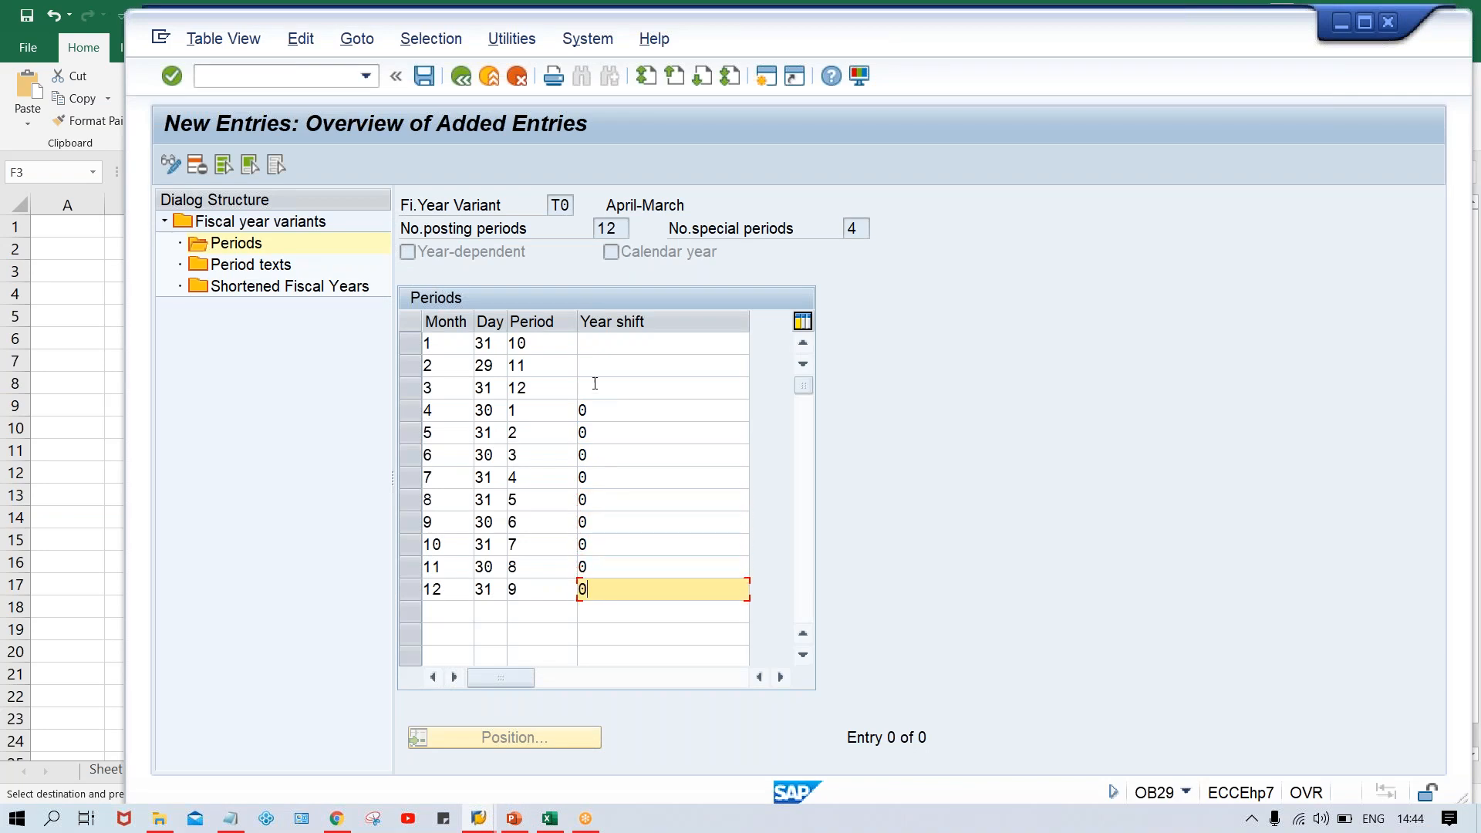
# Enter a year shift of -1 for months 1, 2 and 3, and save the period assignments
pyautogui.click(596, 344)
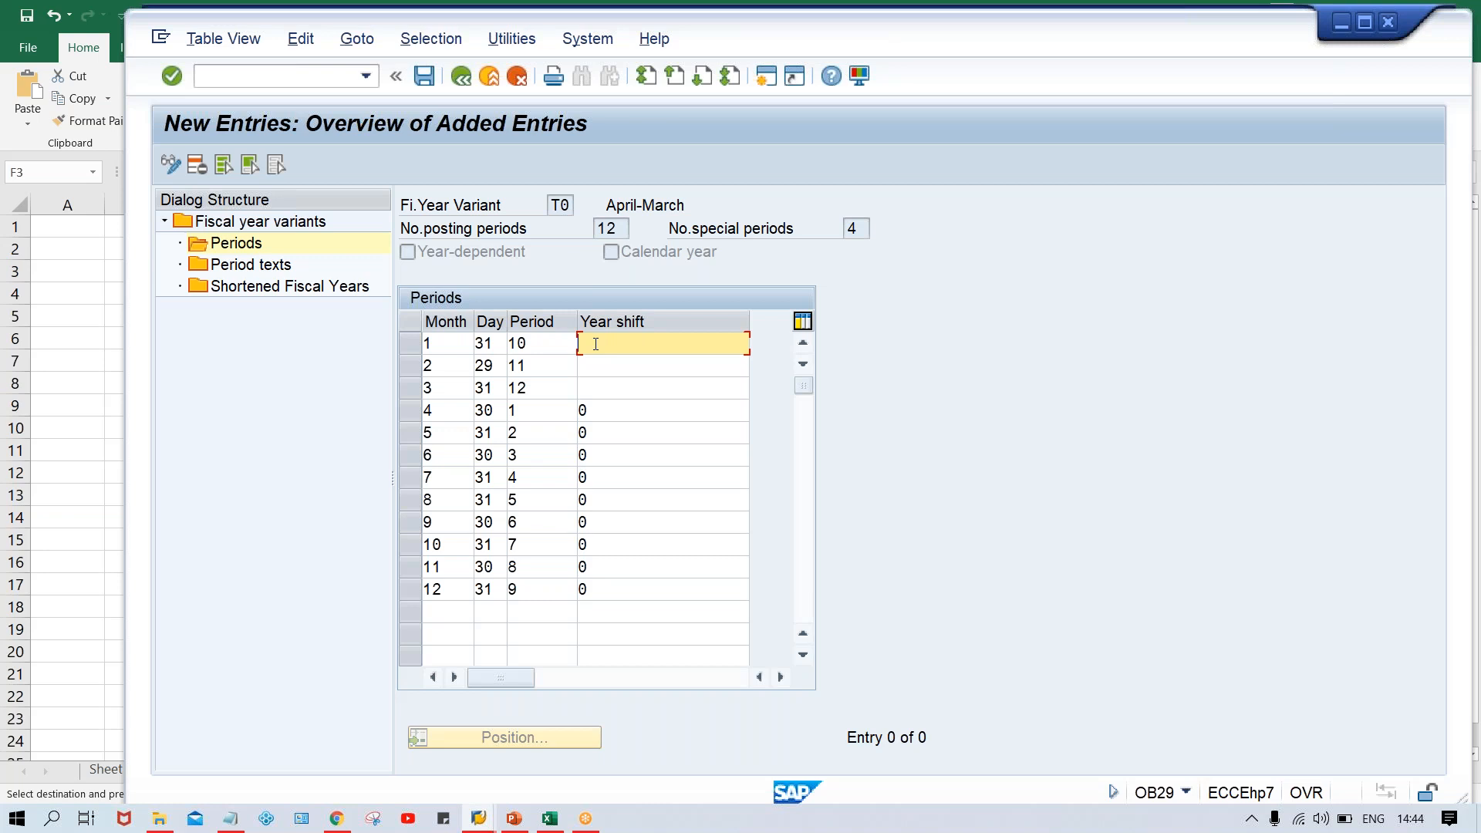
pyautogui.write('-1')
pyautogui.press('Down')
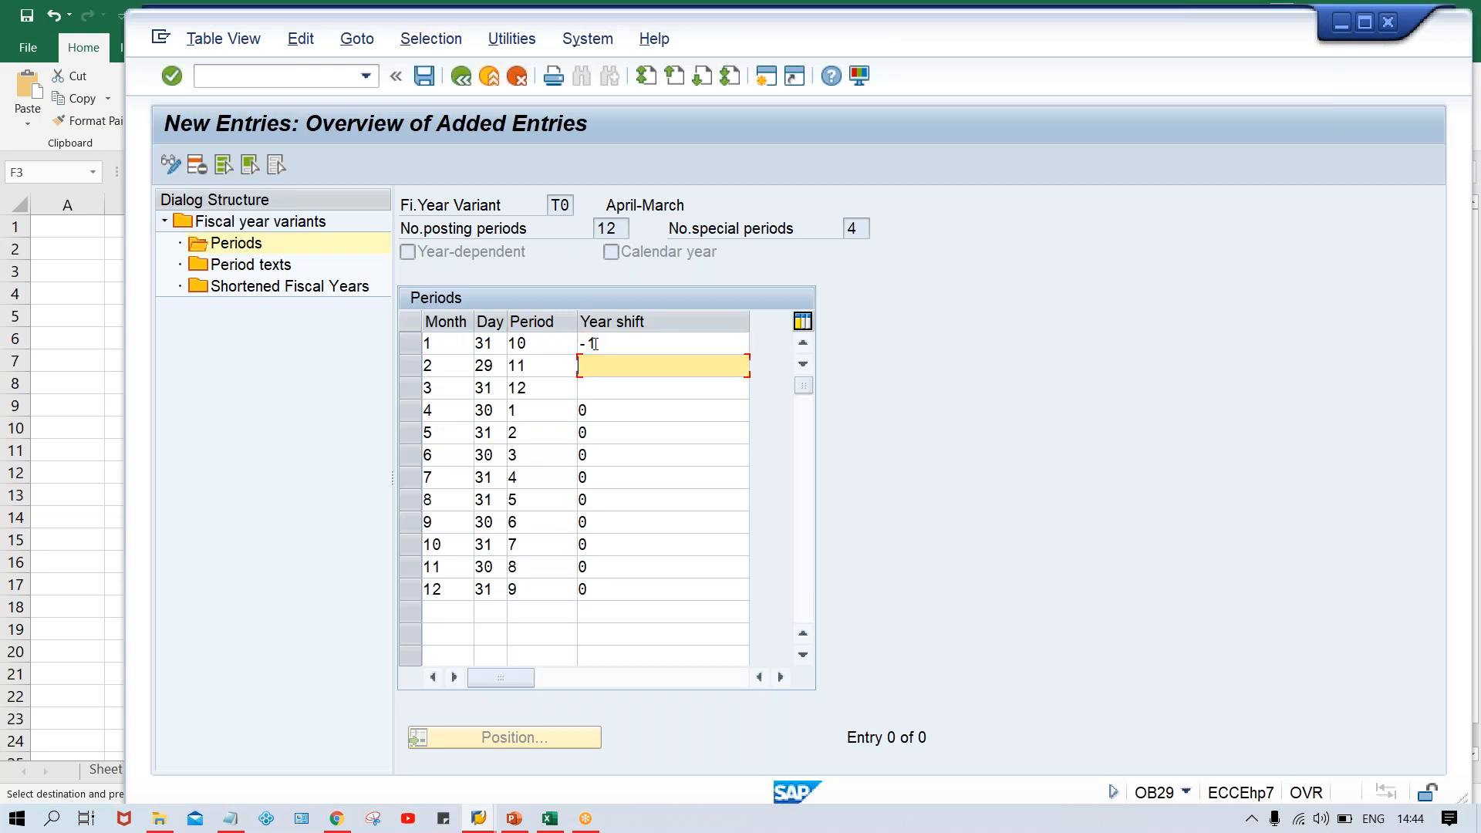
pyautogui.write('--')
pyautogui.press('BackSpace')
pyautogui.write('1')
pyautogui.press('Down')
pyautogui.write('-1')
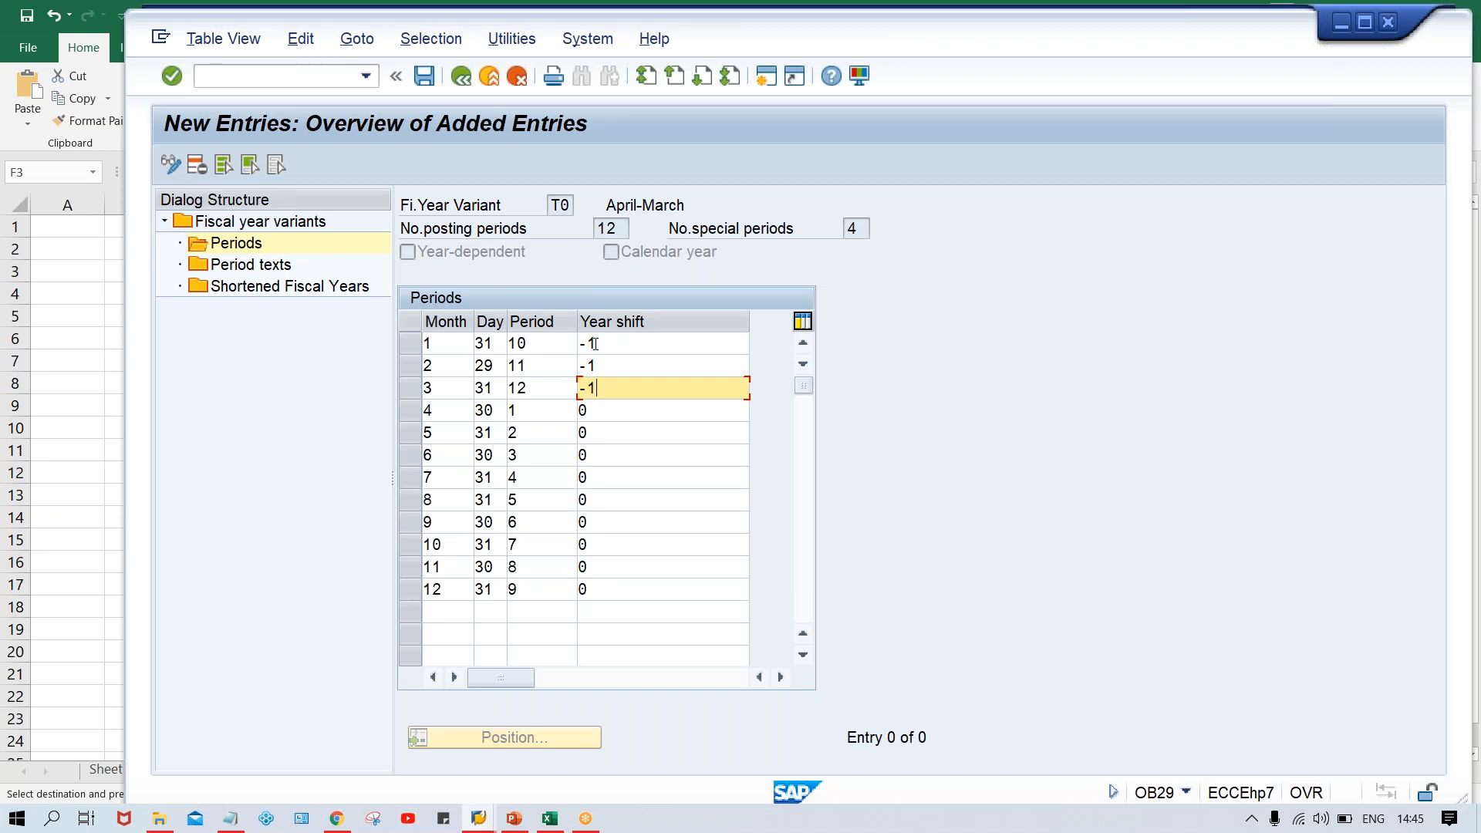
pyautogui.press('Return')
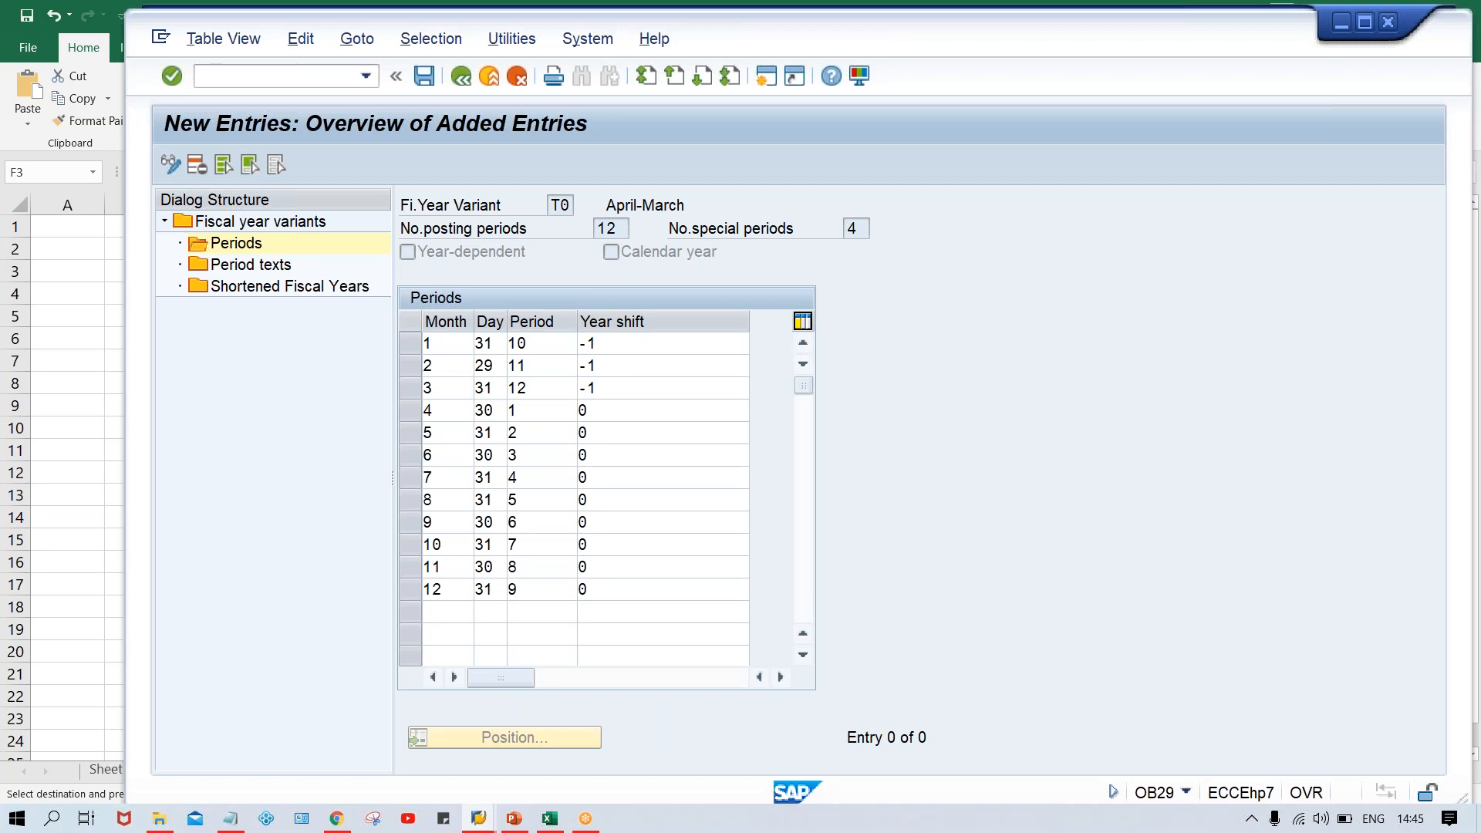
pyautogui.hotkey('ctrl', 's')
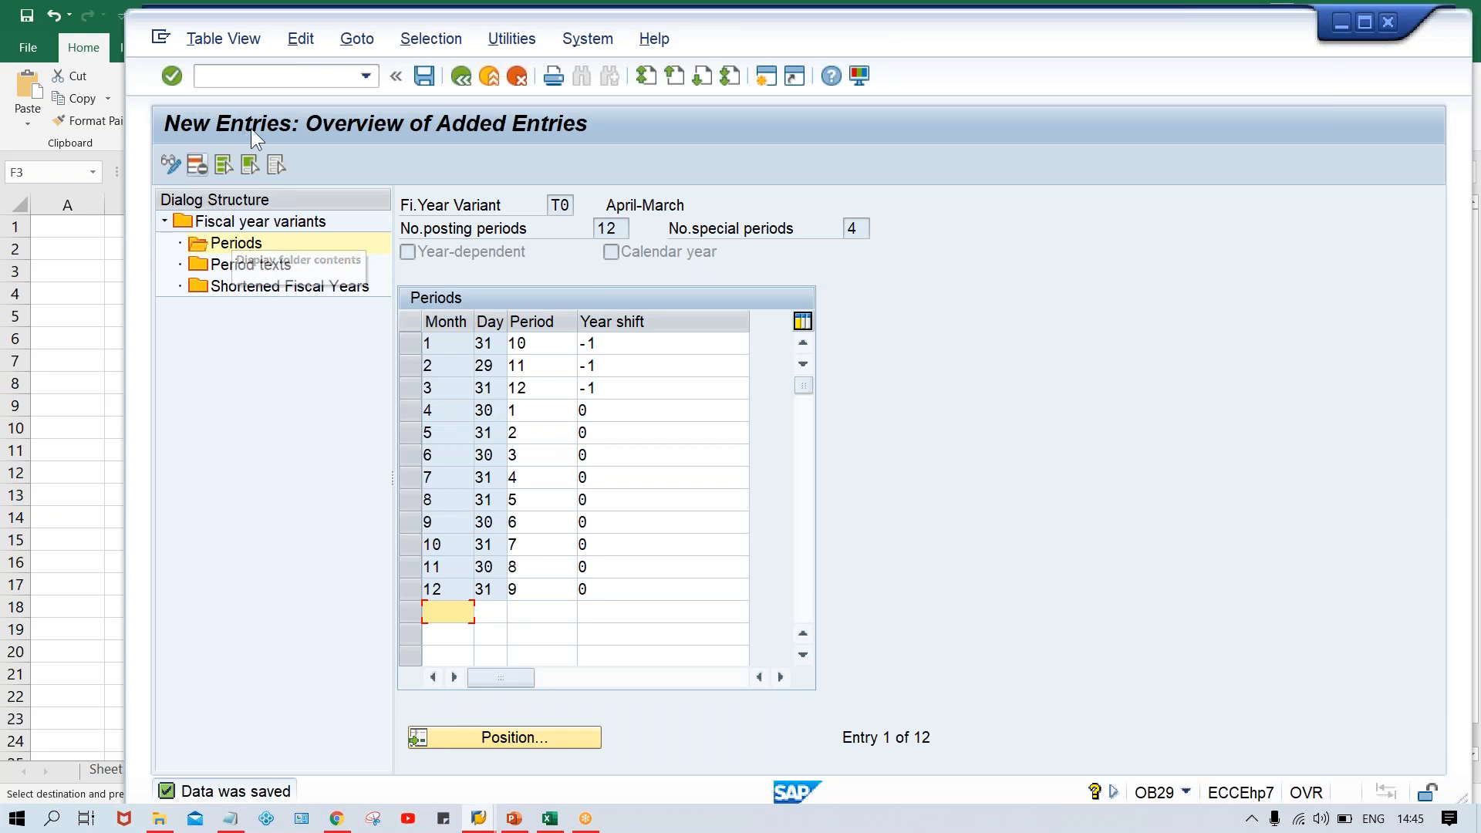
# Open transaction OB37 to assign company codes to a fiscal year variant
pyautogui.click(249, 82)
pyautogui.write('/N')
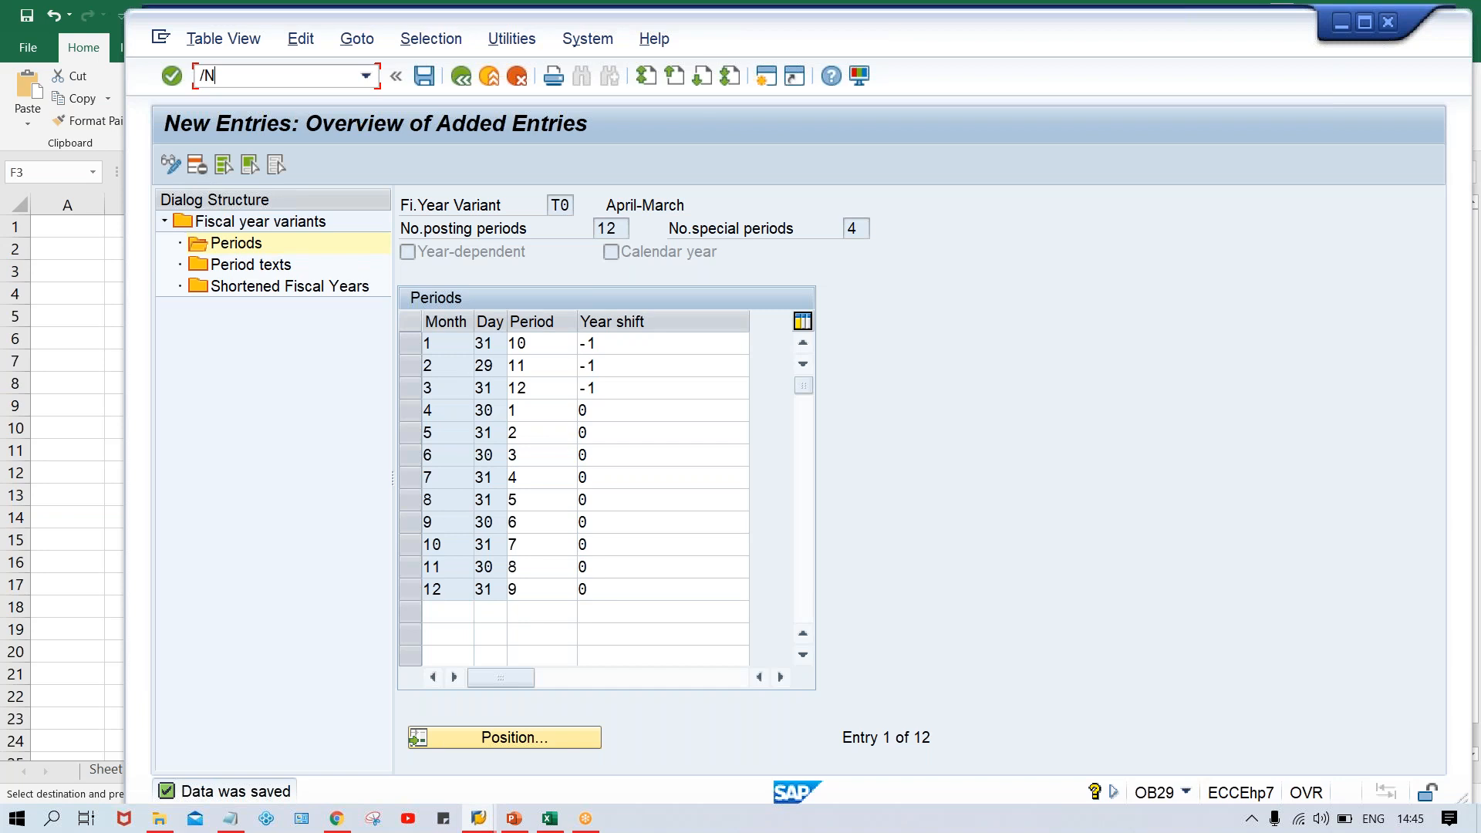
pyautogui.write('OB37')
pyautogui.press('Return')
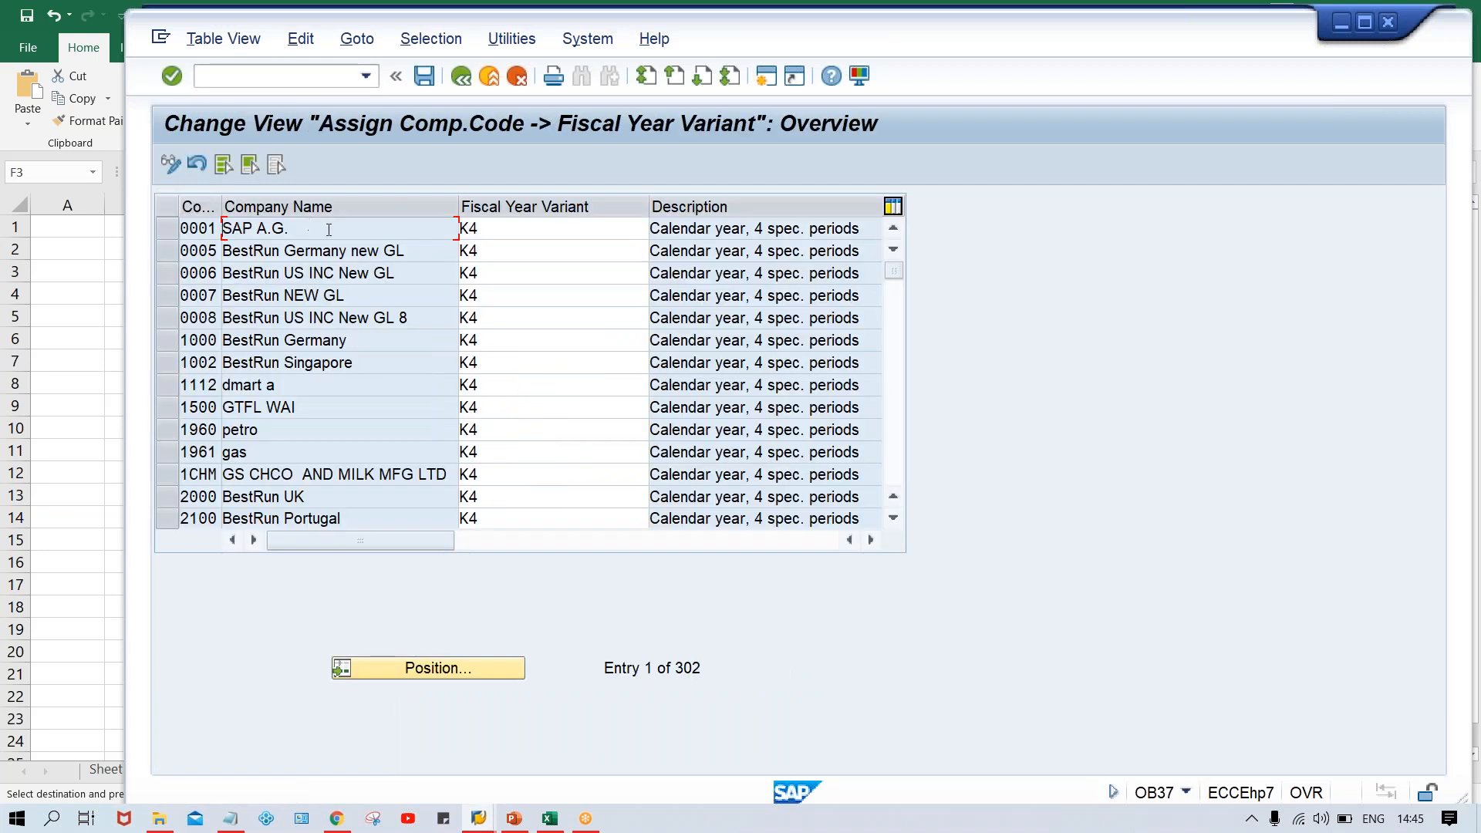
# Find company code TM00, assign it fiscal year variant T0, and save with the proposed customizing request
pyautogui.click(449, 670)
pyautogui.write('TM00')
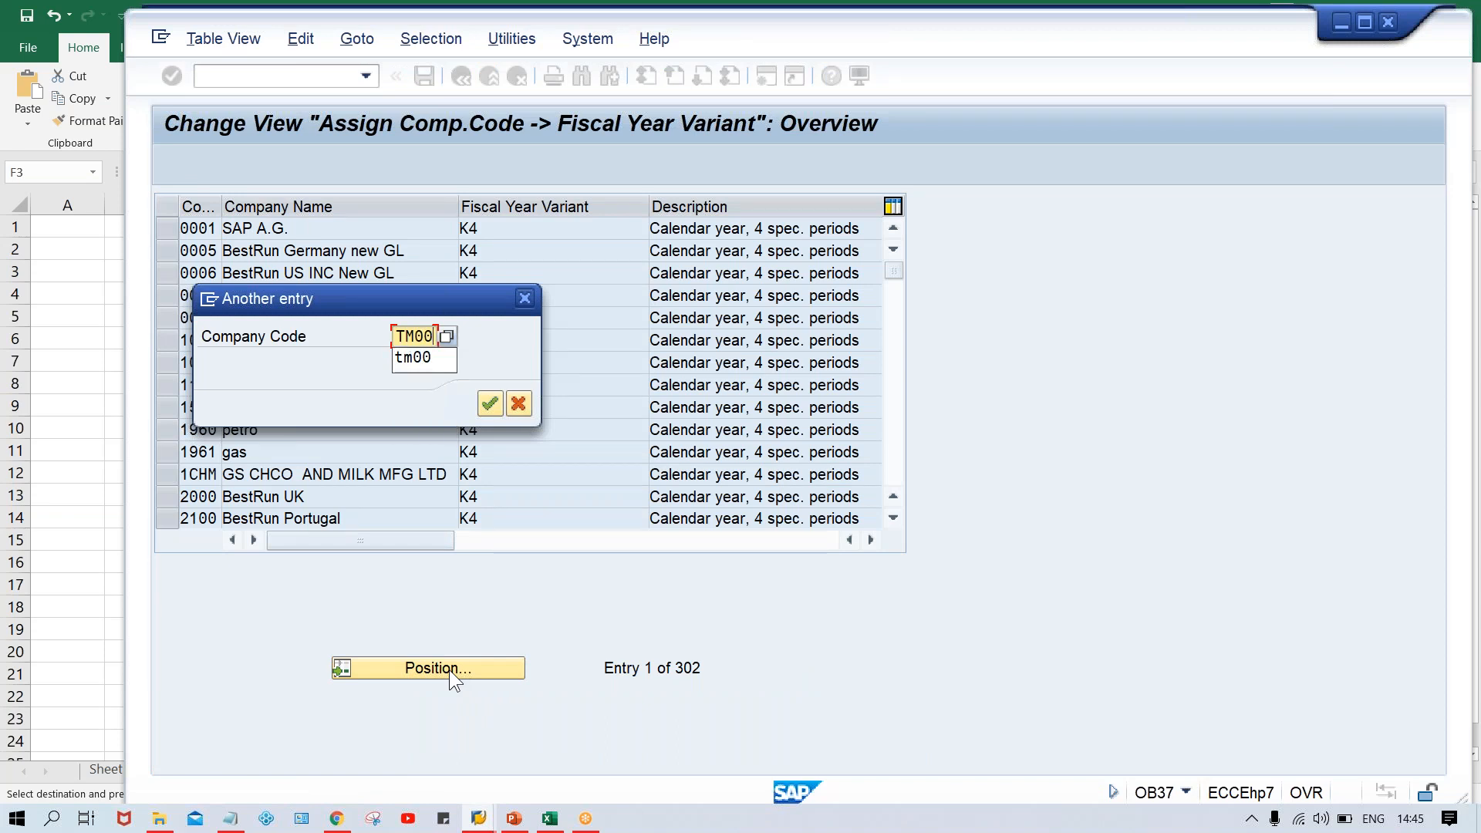
pyautogui.press('Return')
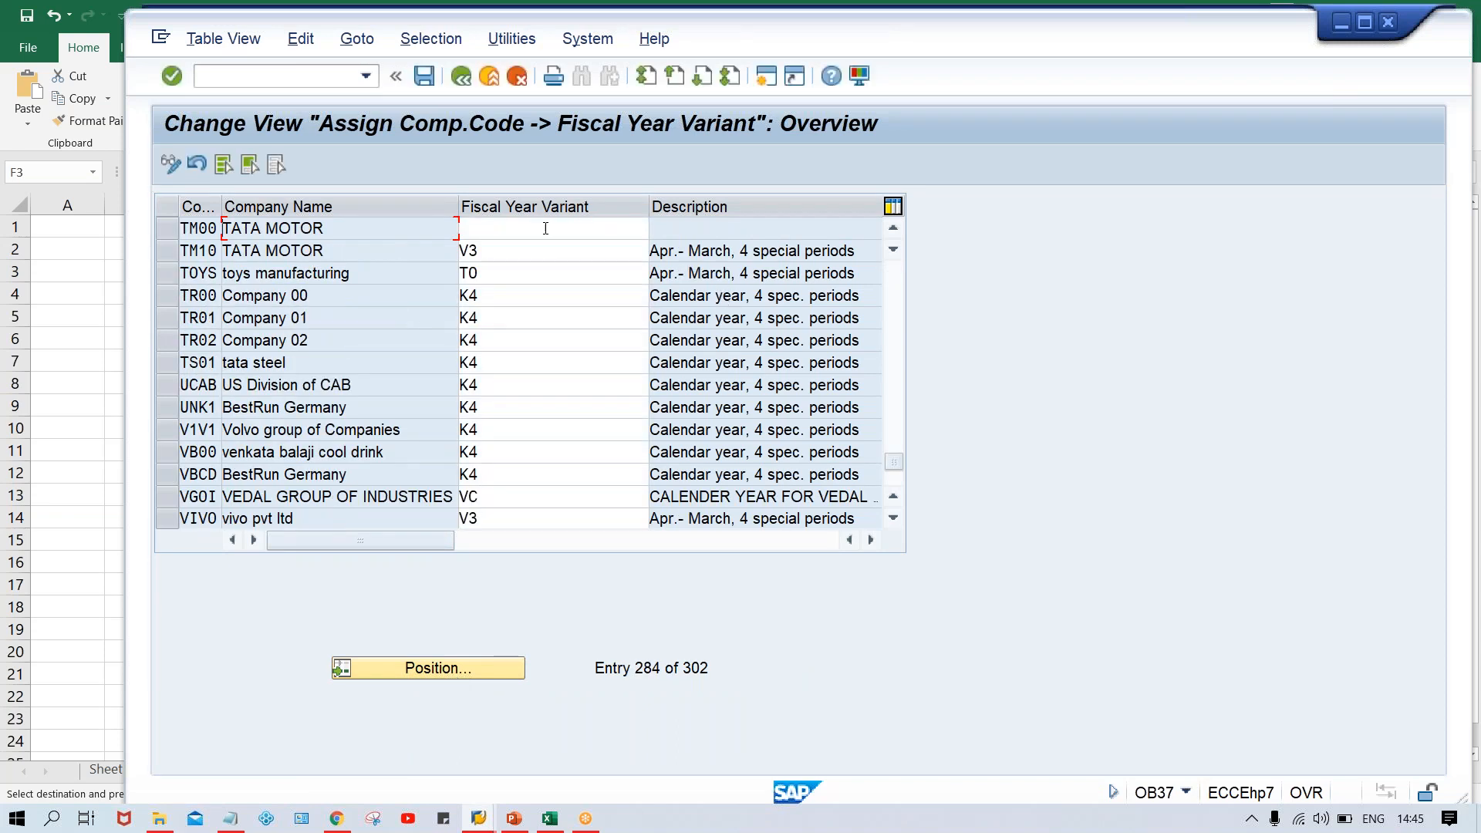
pyautogui.click(546, 228)
pyautogui.write('T0')
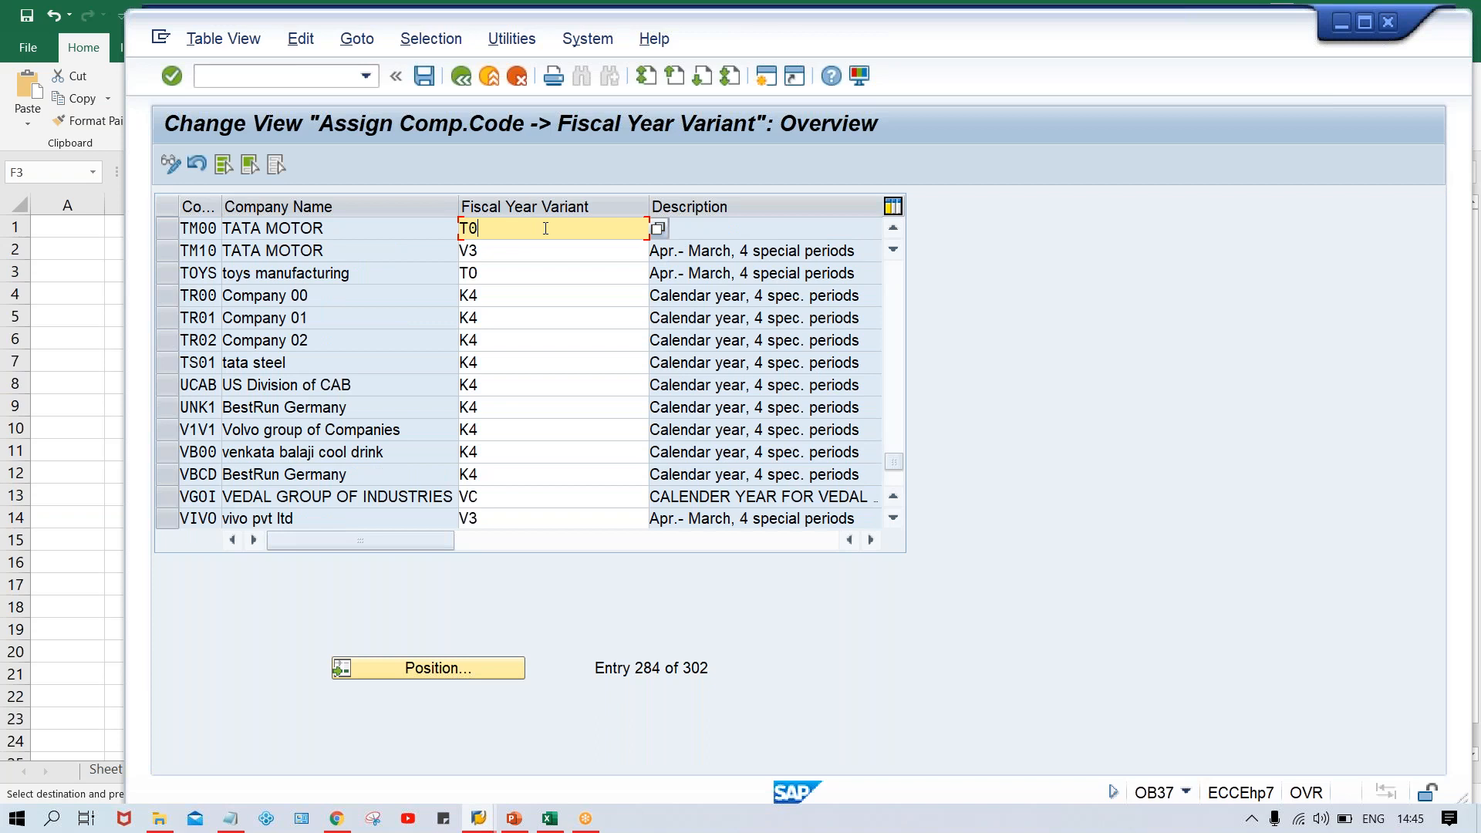
pyautogui.press('Return')
pyautogui.hotkey('ctrl', 's')
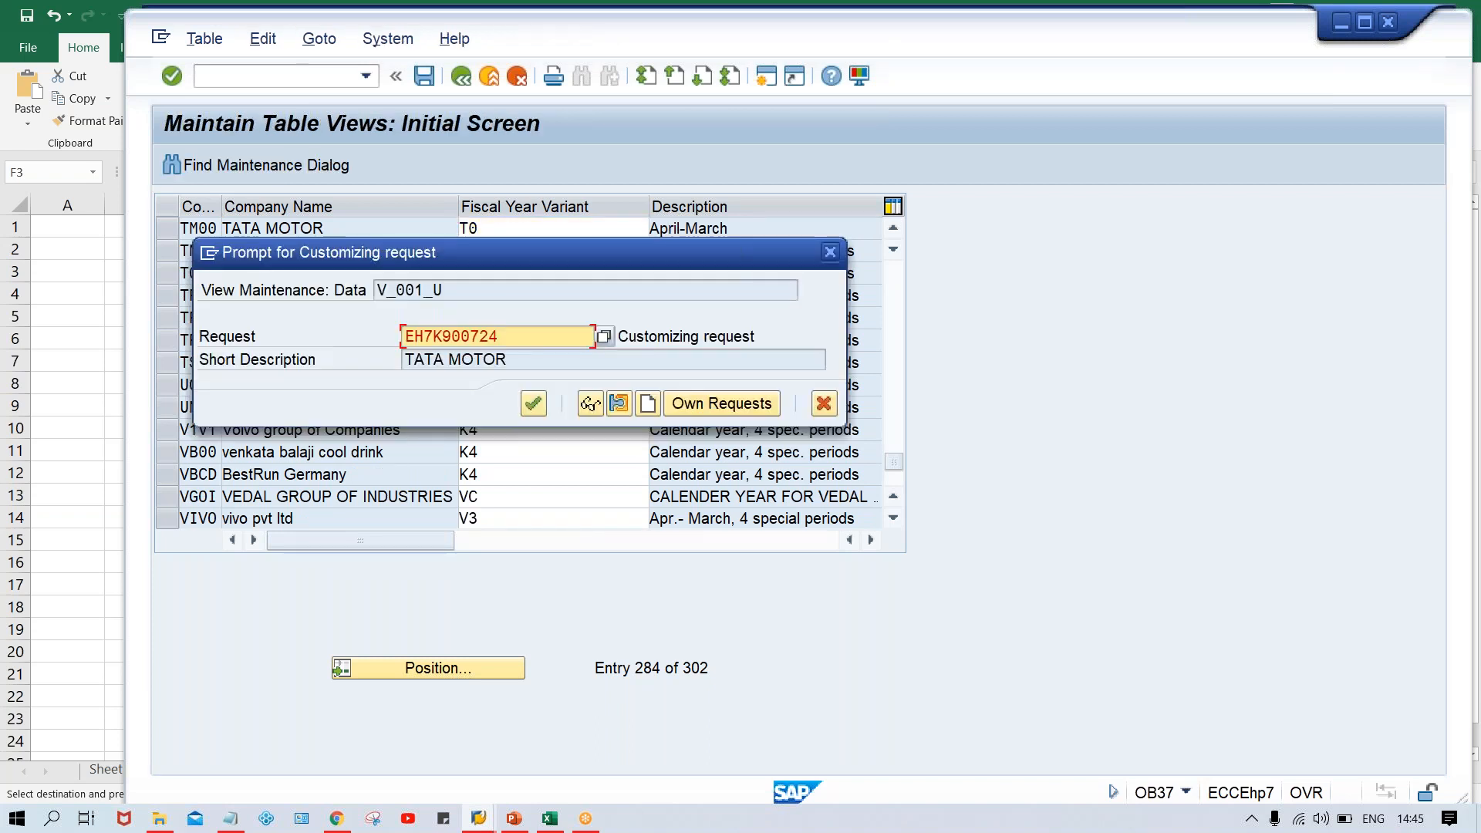
pyautogui.press('Return')
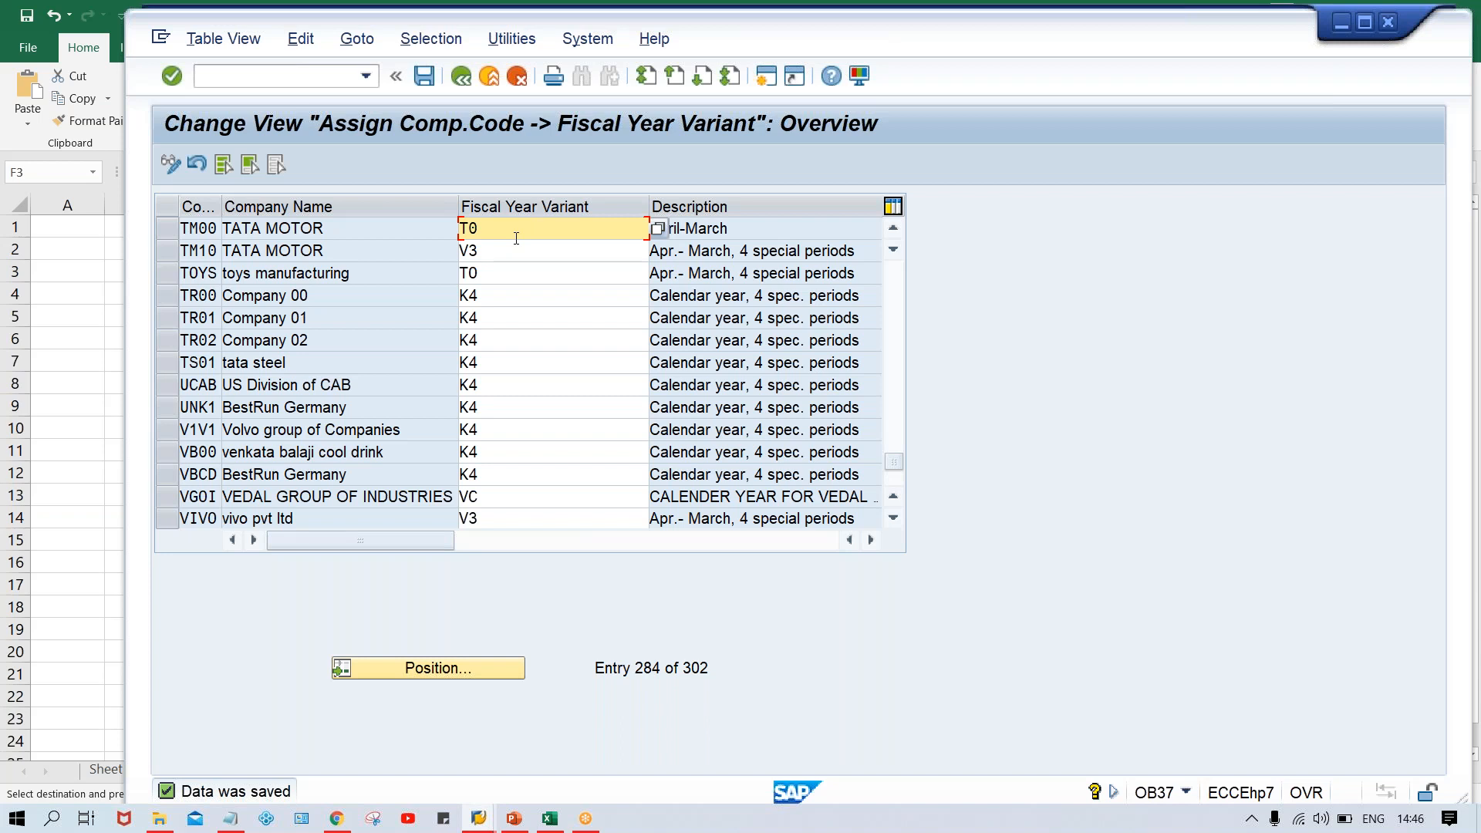
# List the company codes TM00, TS00, TC00 and TH00 in cells J13:J16 of Sheet2 in the Class Excel workbook
pyautogui.moveTo(551, 821)
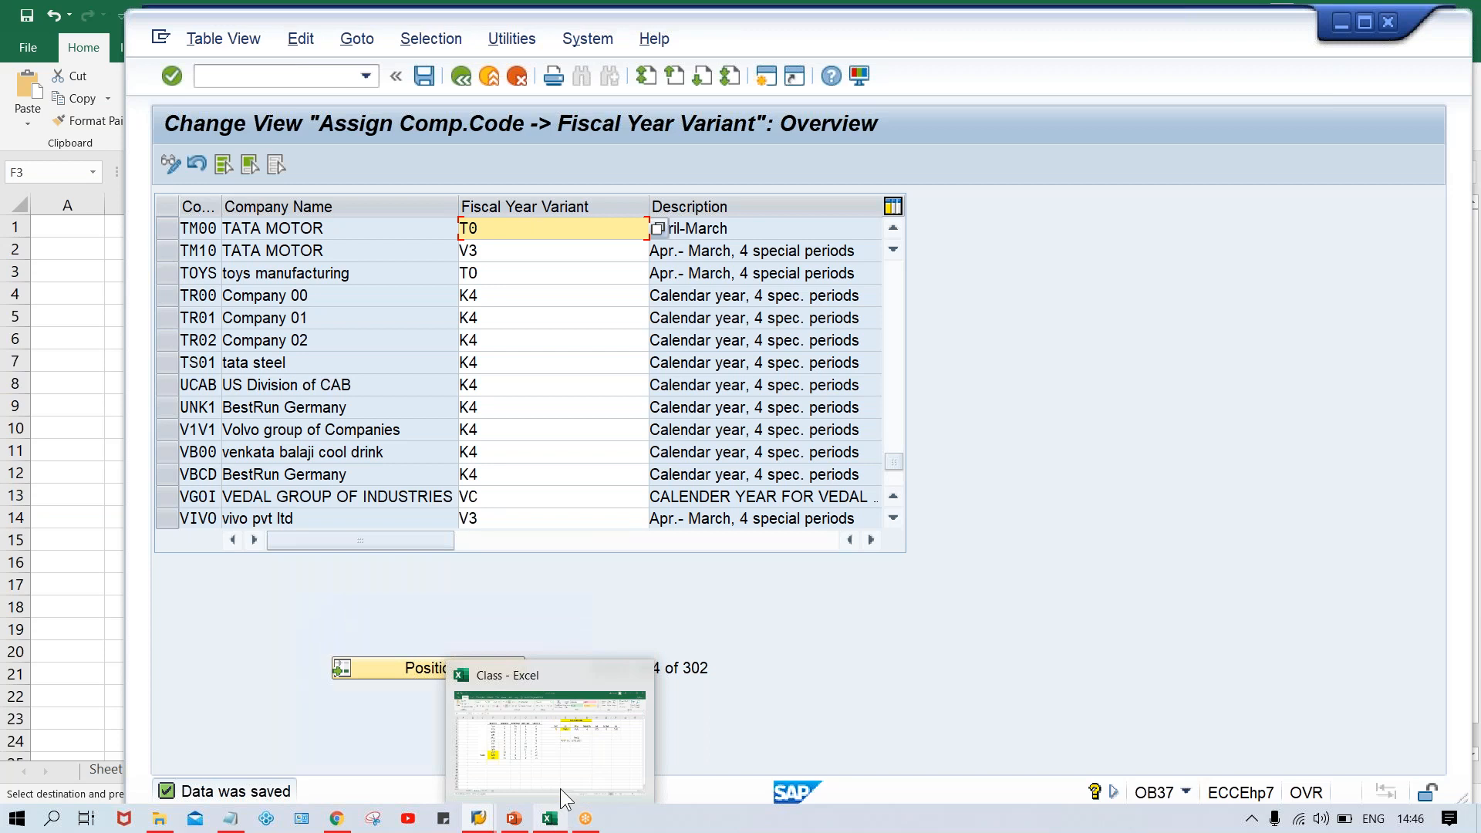
pyautogui.click(559, 761)
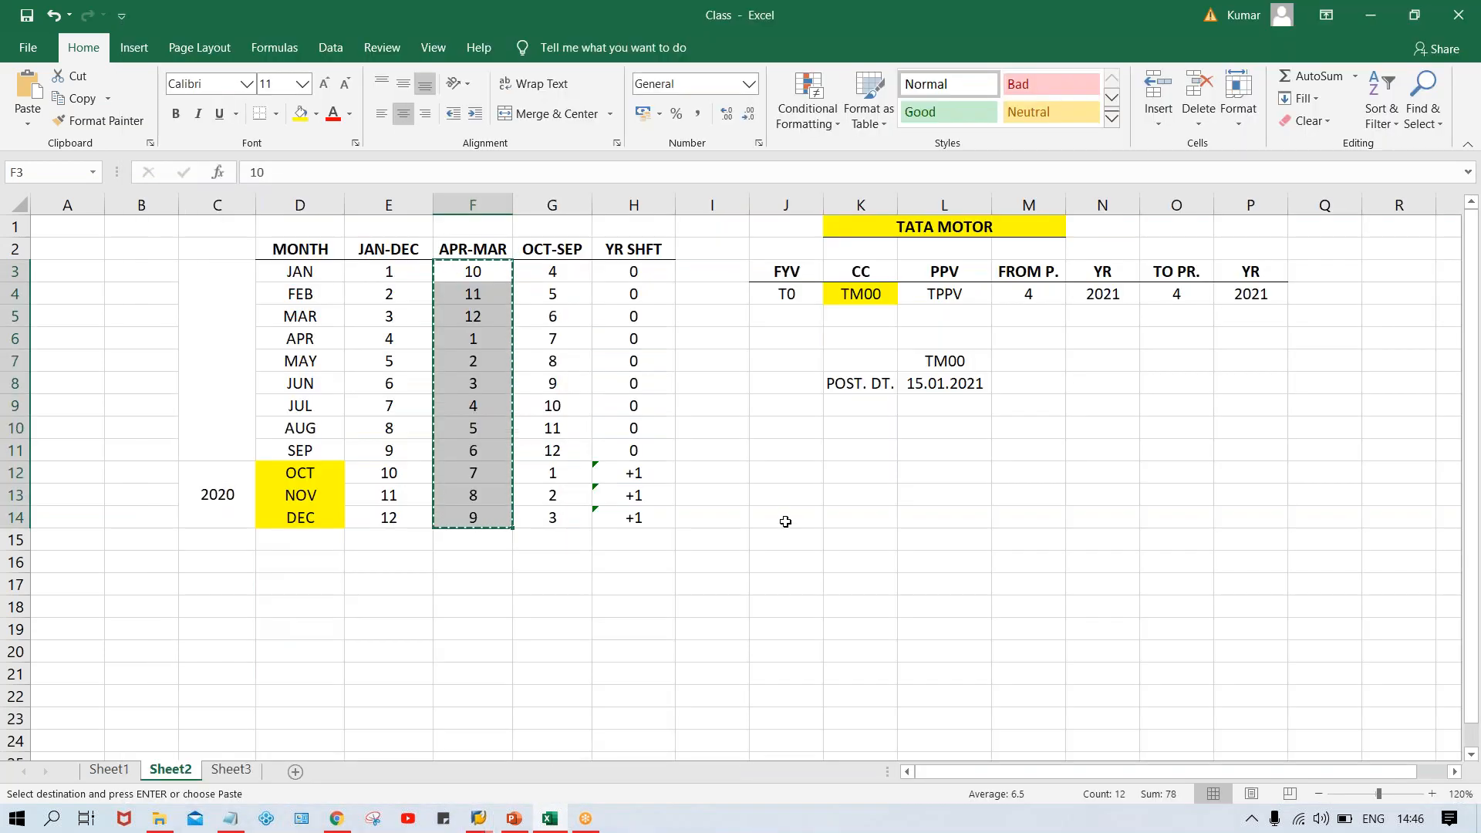
pyautogui.click(785, 522)
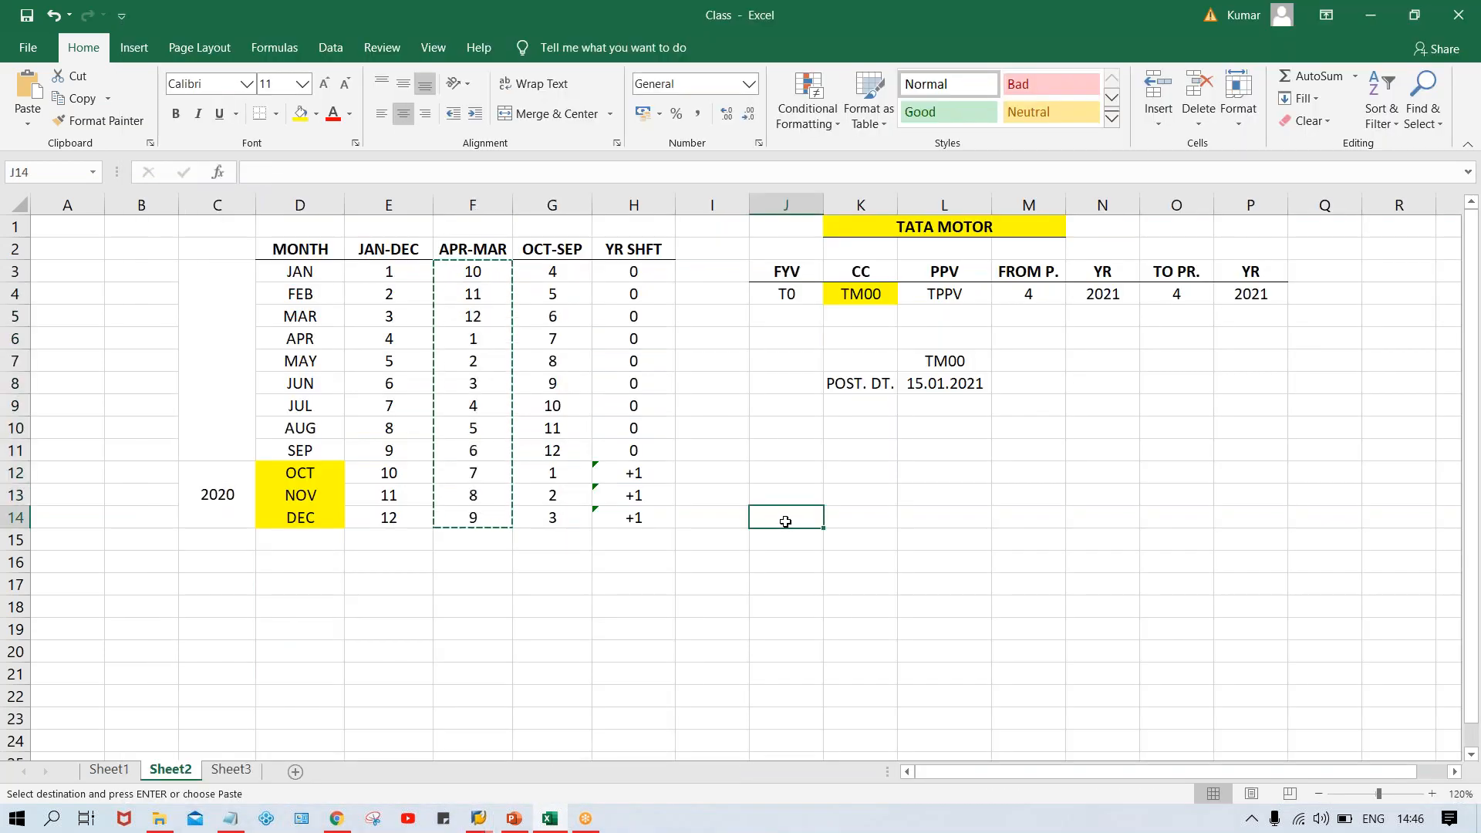
pyautogui.click(790, 496)
pyautogui.write('TM00')
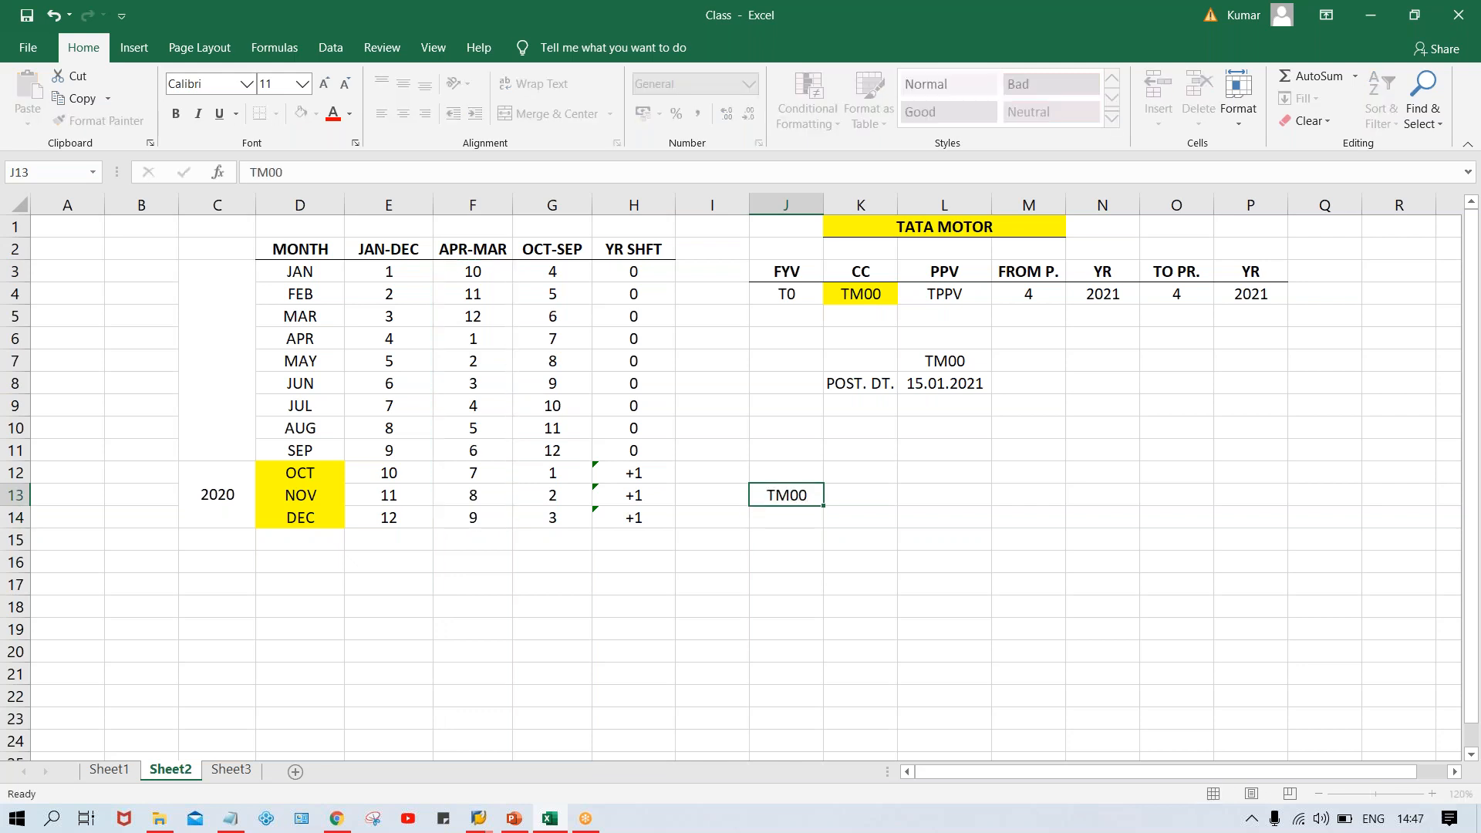
pyautogui.press('Return')
pyautogui.write('TM')
pyautogui.press('BackSpace')
pyautogui.press('BackSpace')
pyautogui.write('S00')
pyautogui.press('Return')
pyautogui.write('TC00')
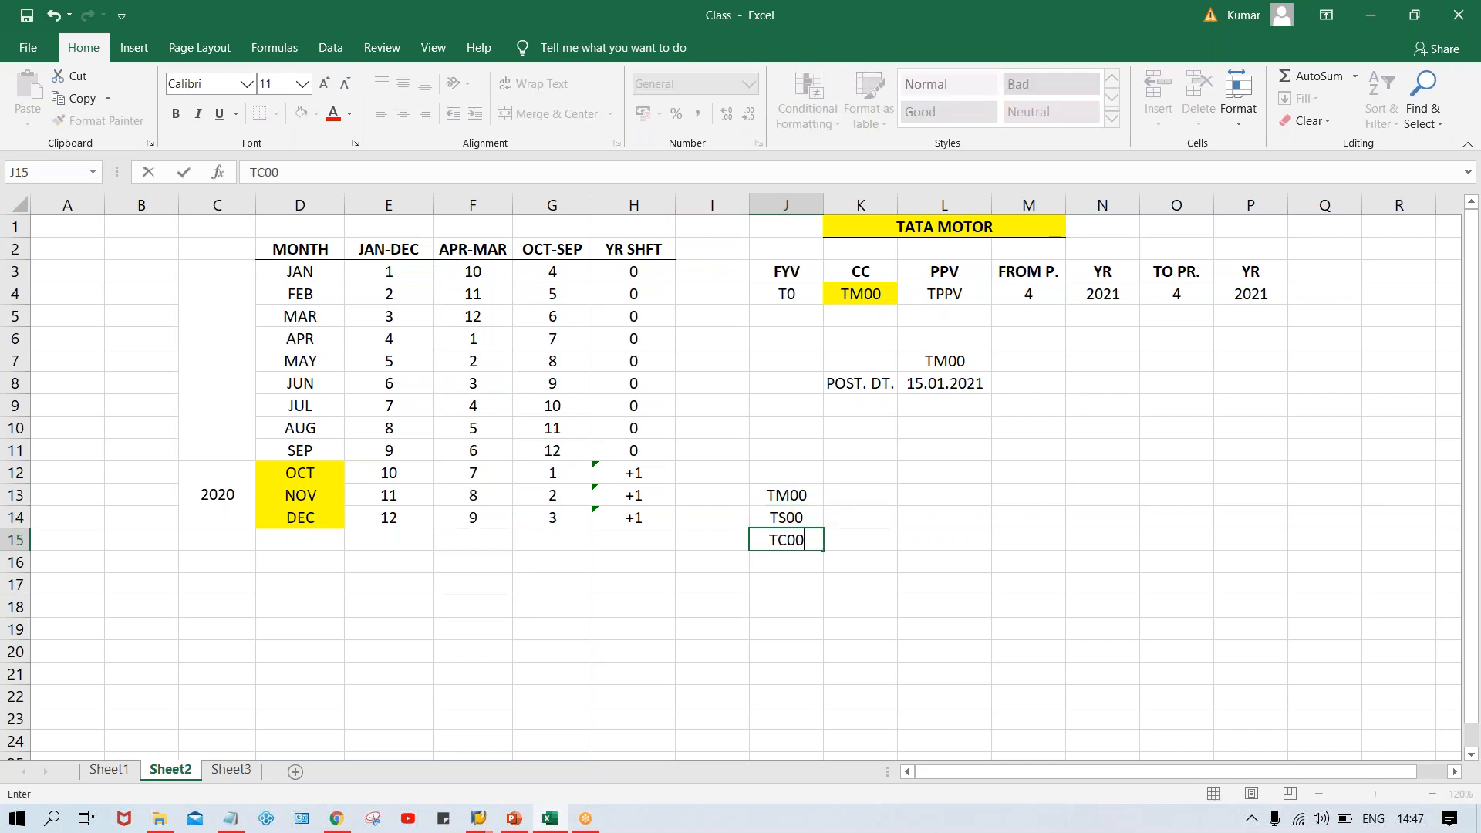
pyautogui.press('Return')
pyautogui.write('TH00')
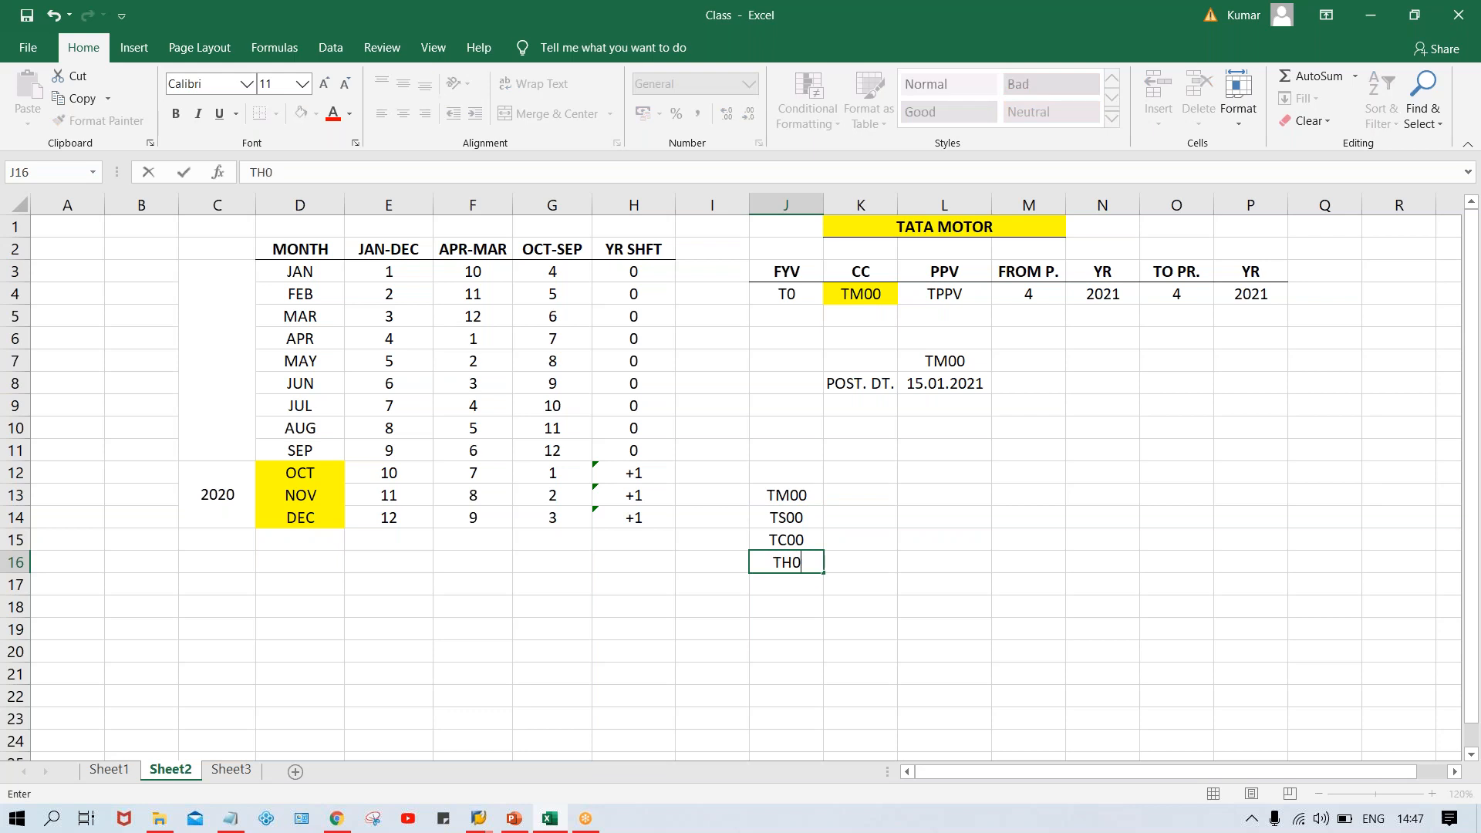
pyautogui.press('Return')
# Enter T0 beside TM00 in K13 and fill it down to K16 for the other company codes
pyautogui.click(786, 495)
pyautogui.moveTo(786, 495); pyautogui.dragTo(795, 575)
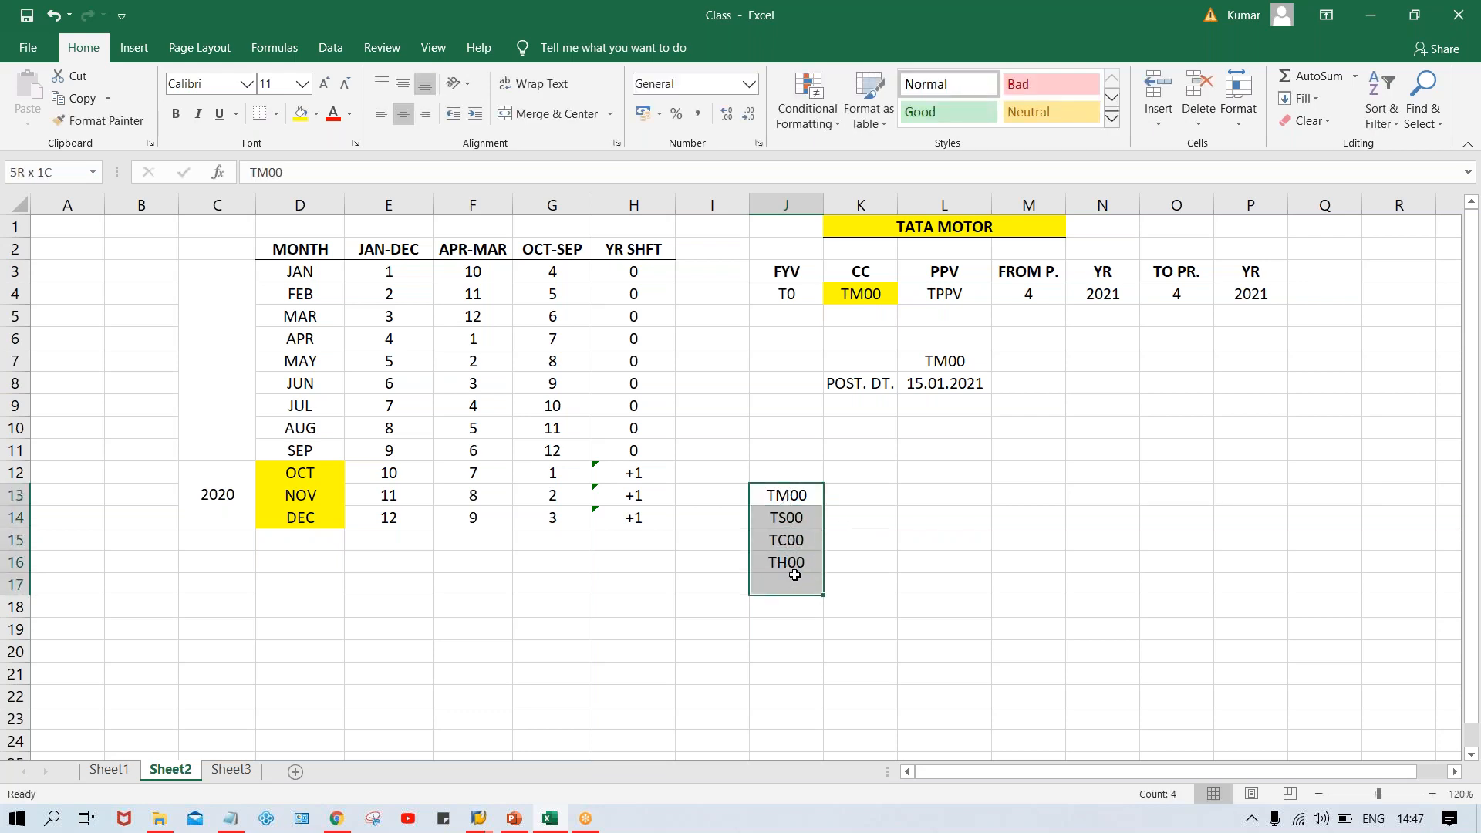
pyautogui.click(785, 501)
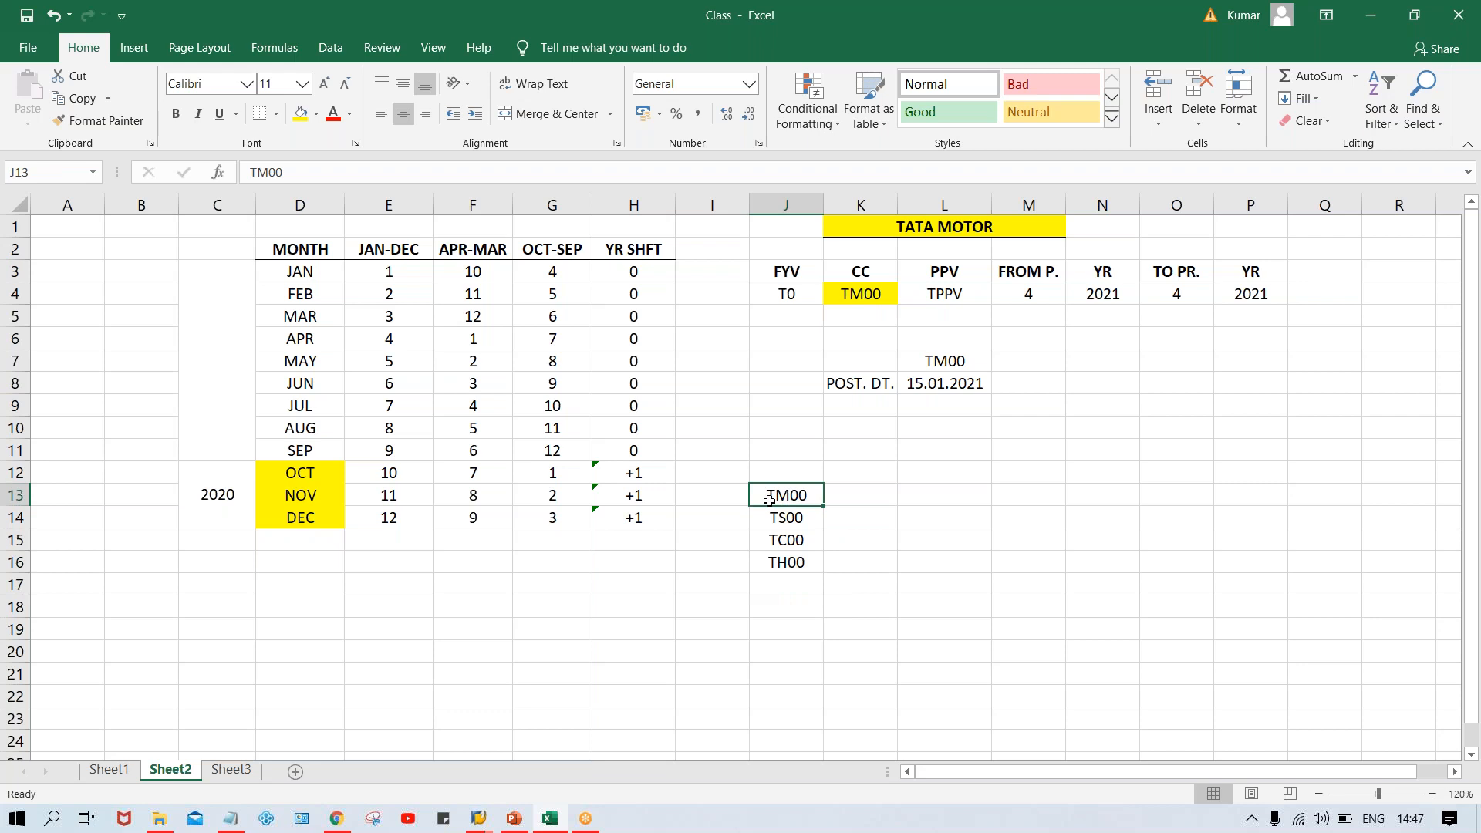
pyautogui.click(850, 494)
pyautogui.write('T0')
pyautogui.press('Return')
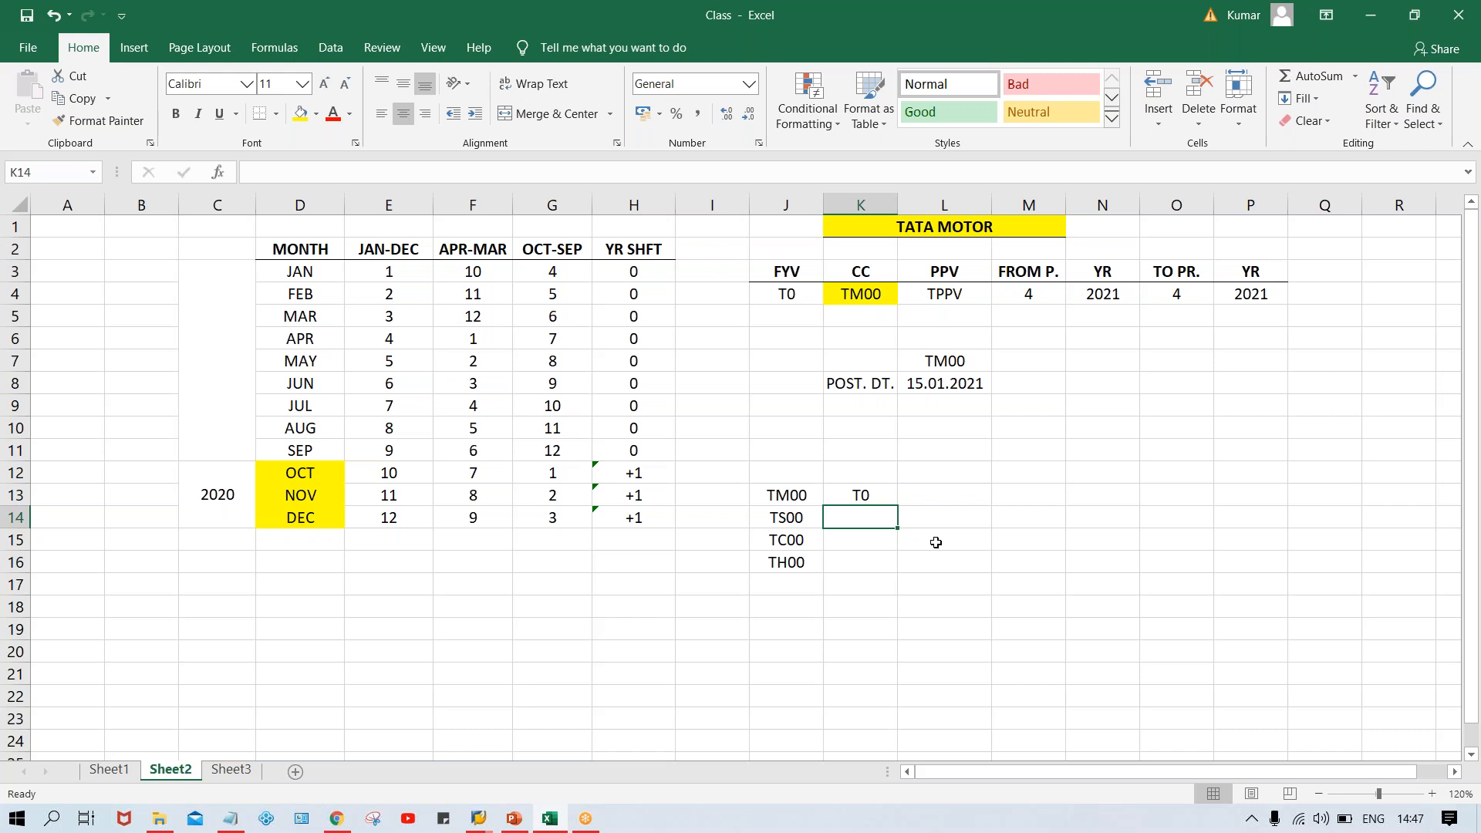
pyautogui.click(863, 491)
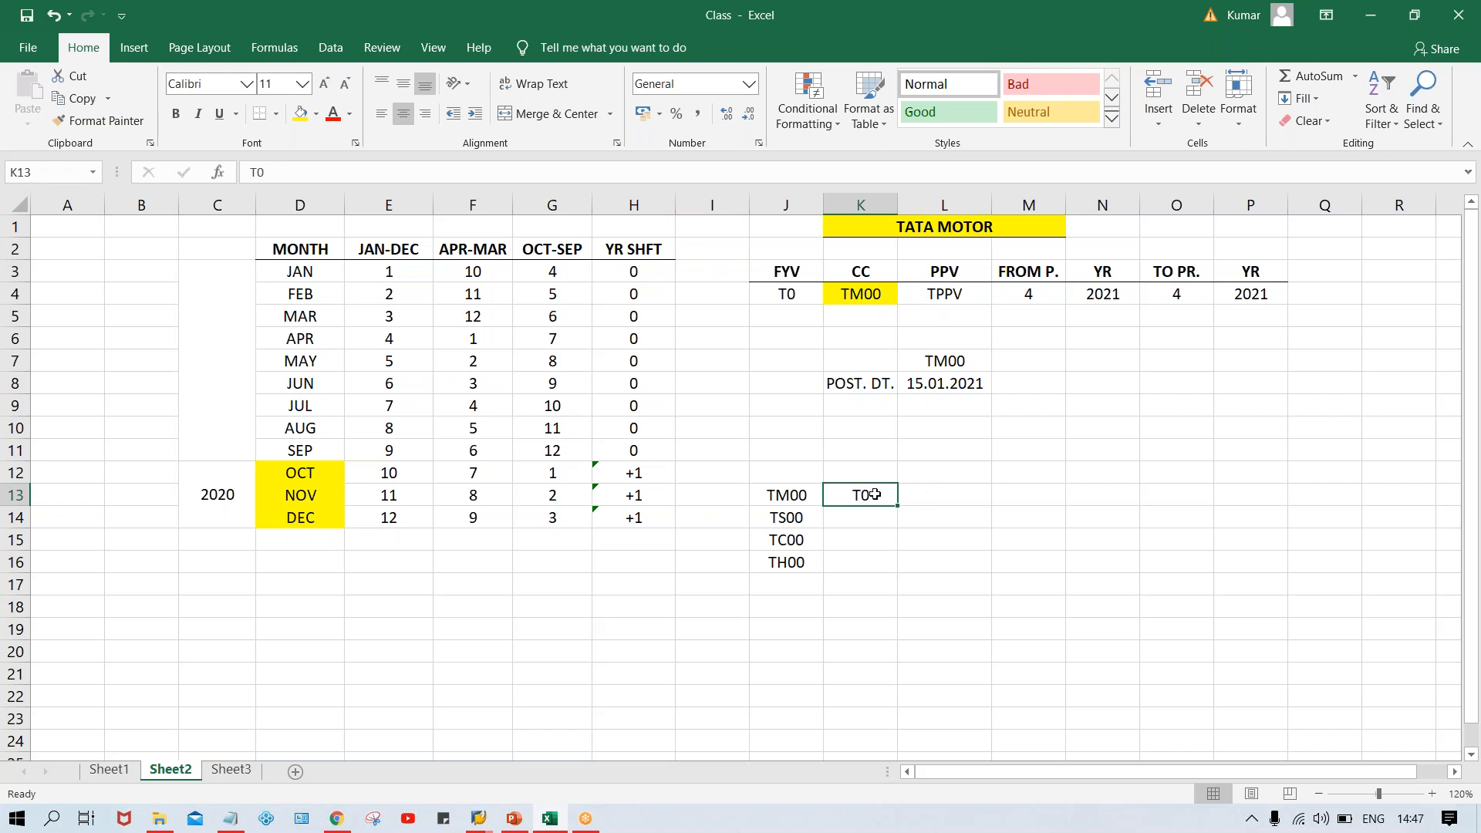
pyautogui.moveTo(871, 495); pyautogui.dragTo(865, 561)
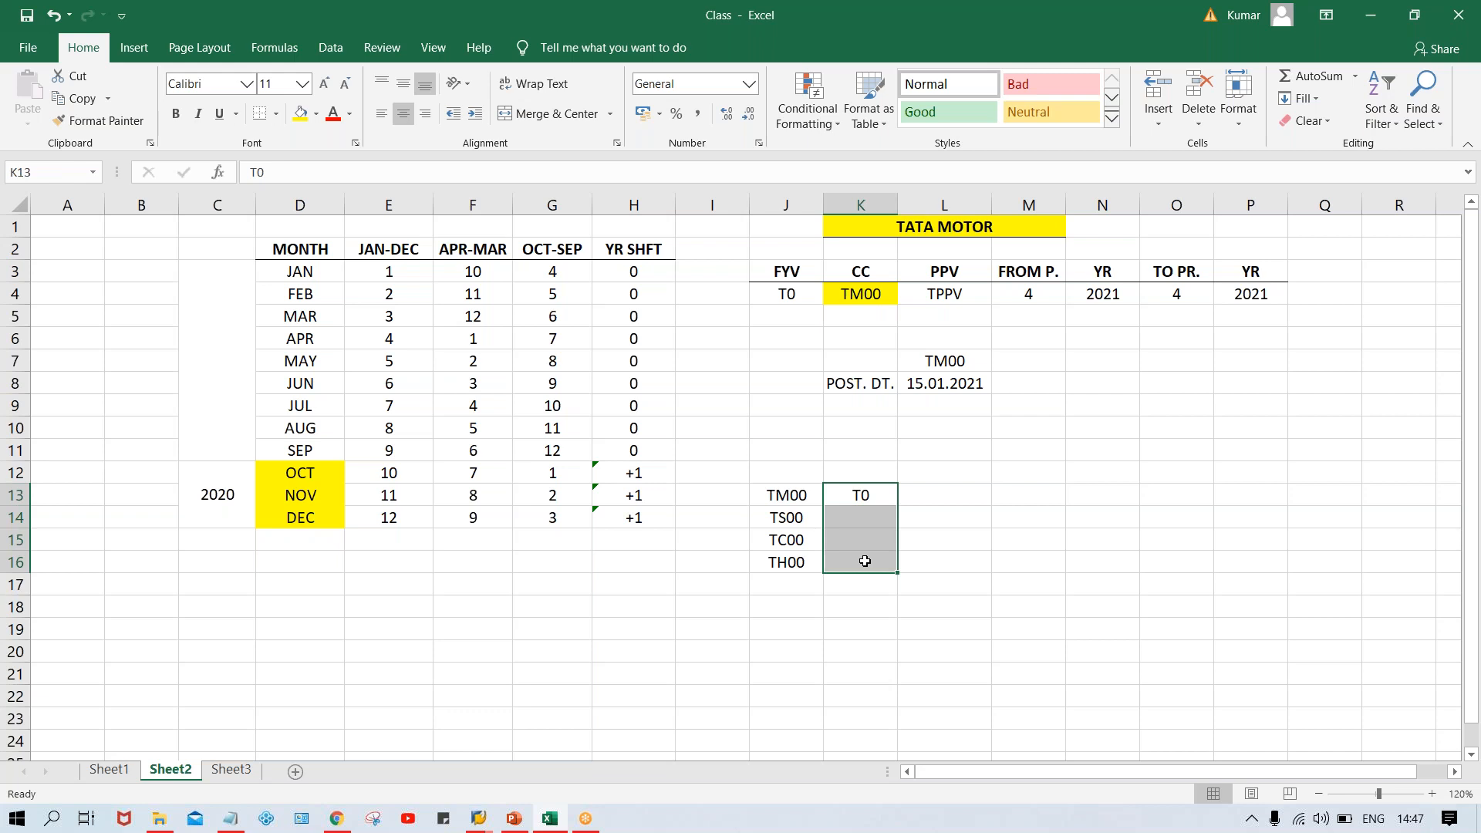
pyautogui.hotkey('ctrl', 'd')
pyautogui.click(801, 498)
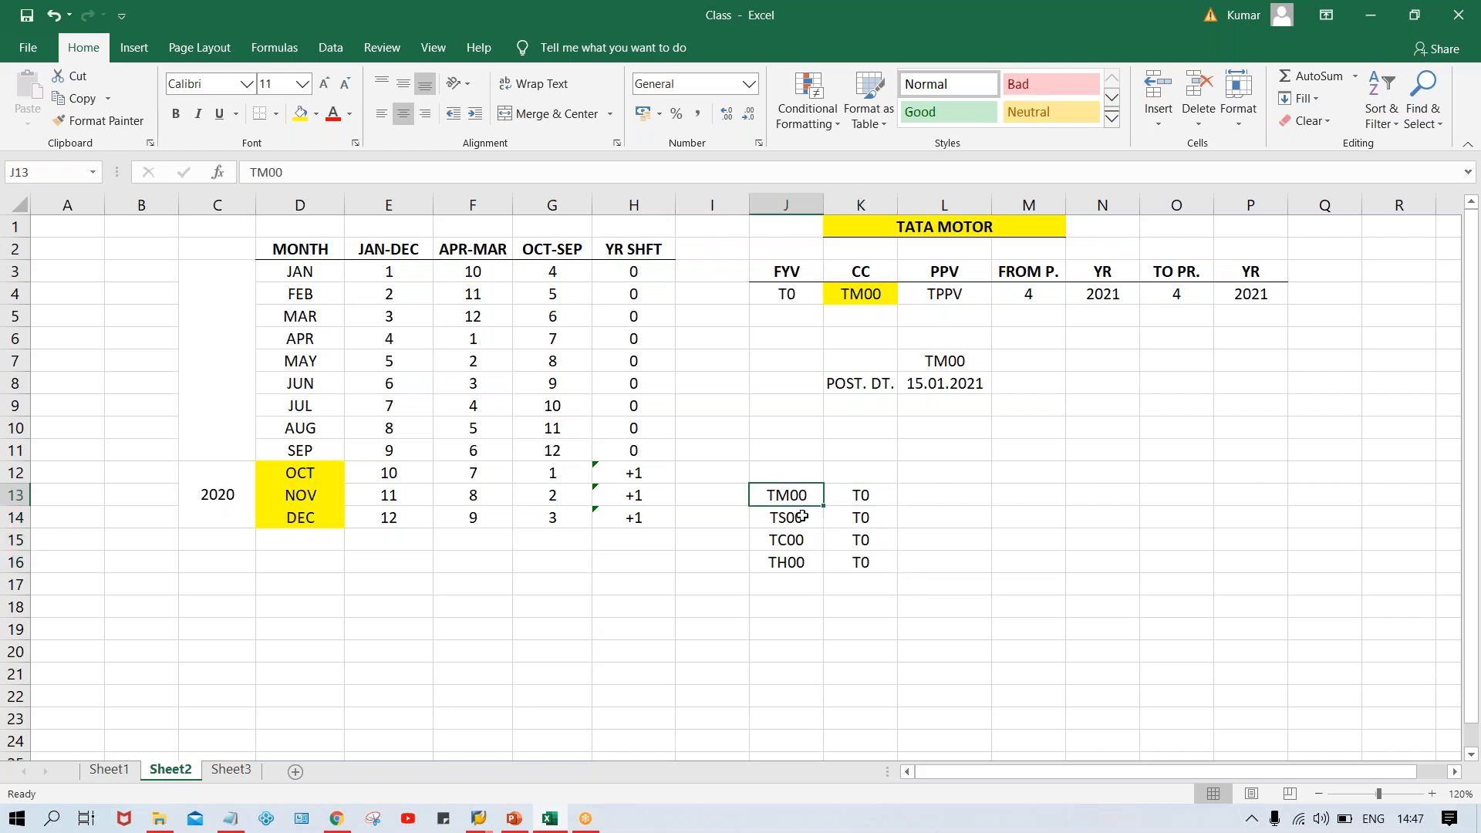
pyautogui.click(803, 516)
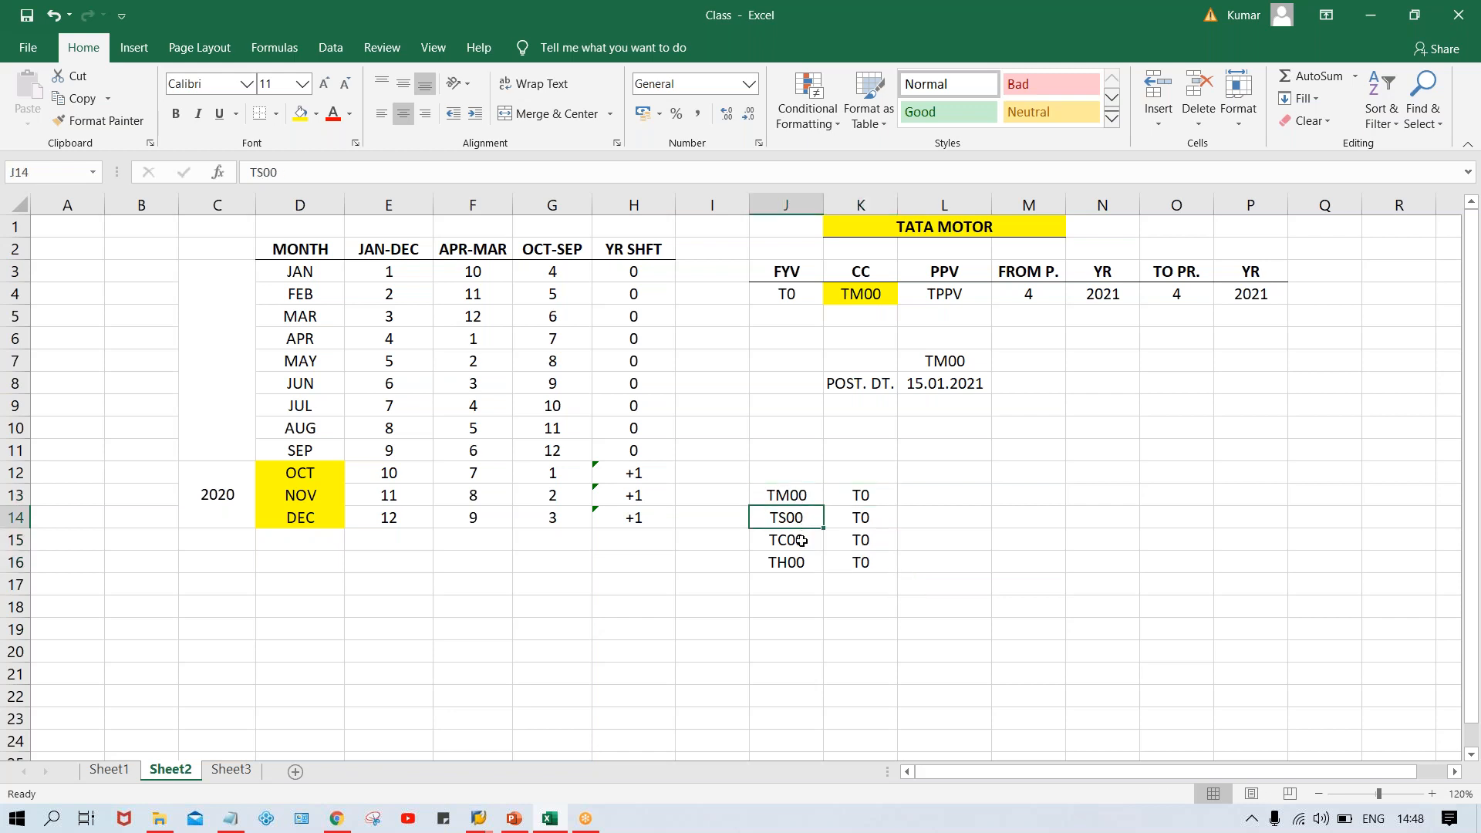
pyautogui.click(801, 571)
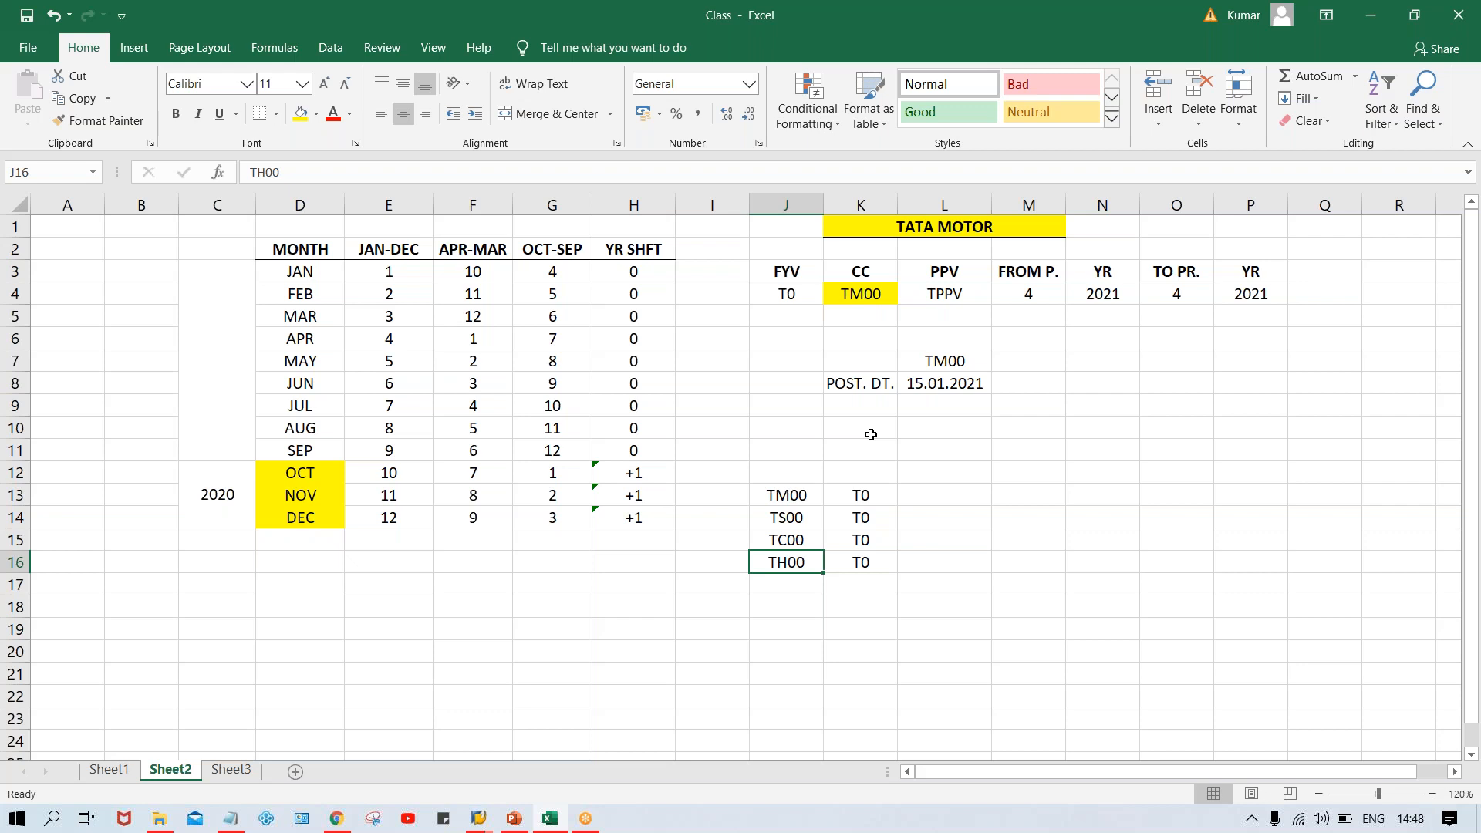
pyautogui.click(974, 298)
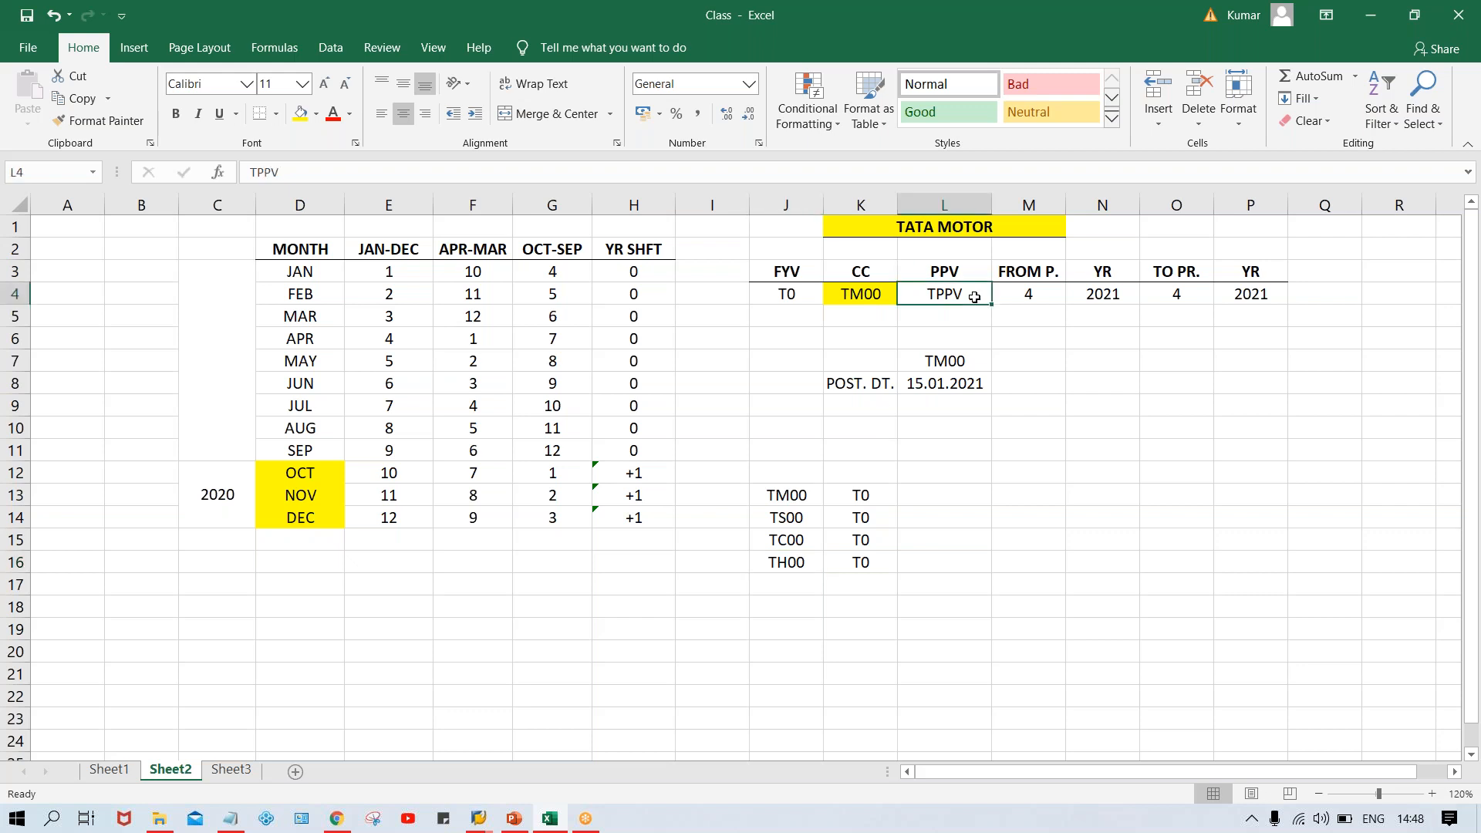
# Add the company codes TS00, TC00 and TH00 below TM00 in the CC column, cells K5:K7
pyautogui.click(860, 312)
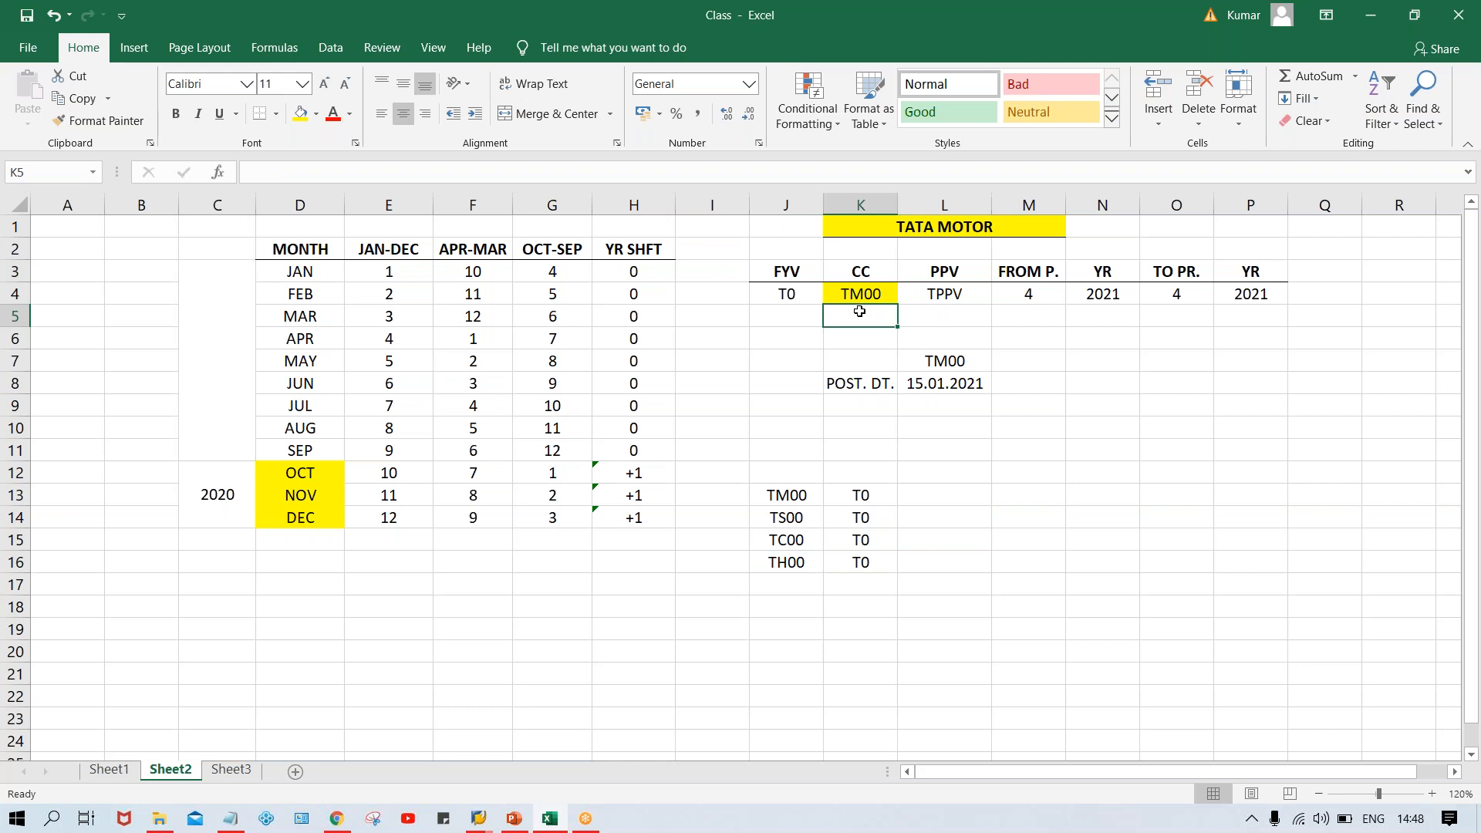
pyautogui.write('TS00')
pyautogui.press('Return')
pyautogui.write('TC00')
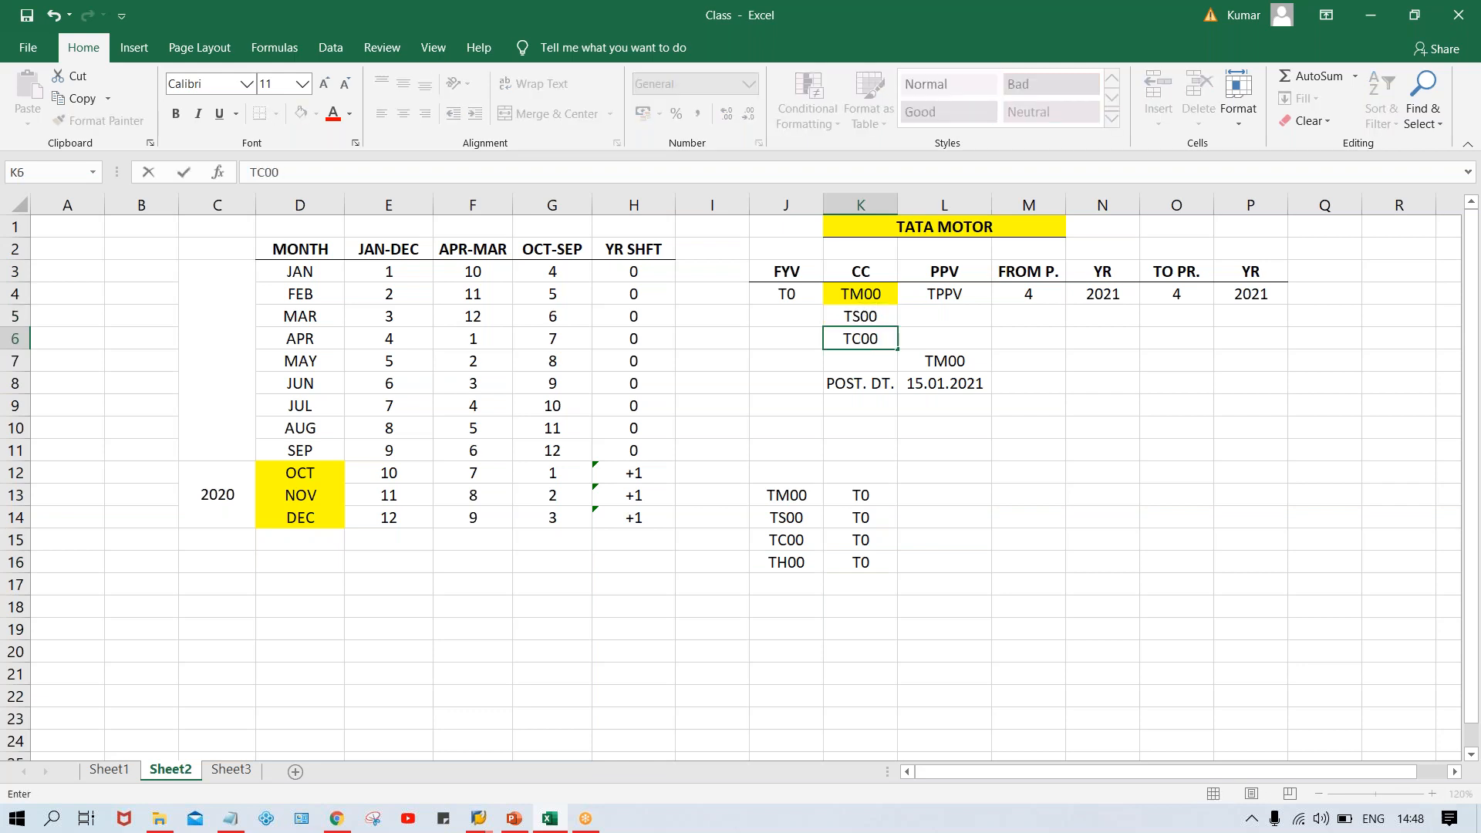
pyautogui.press('Return')
pyautogui.write('TH00')
pyautogui.press('Return')
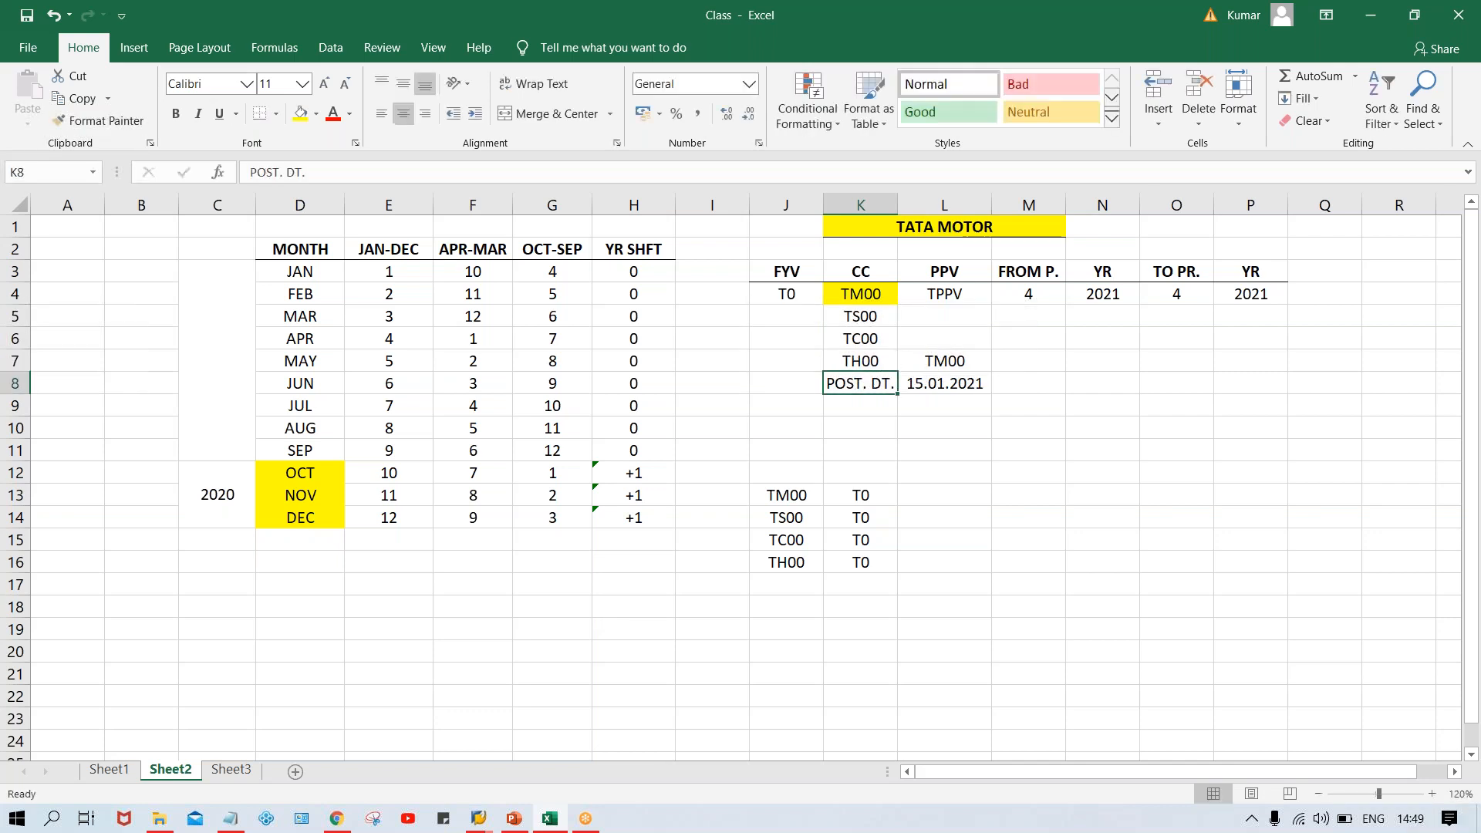
# Clear the POST. DT. label and its date from cells K8:L8
pyautogui.moveTo(865, 388); pyautogui.dragTo(950, 388)
pyautogui.press('Delete')
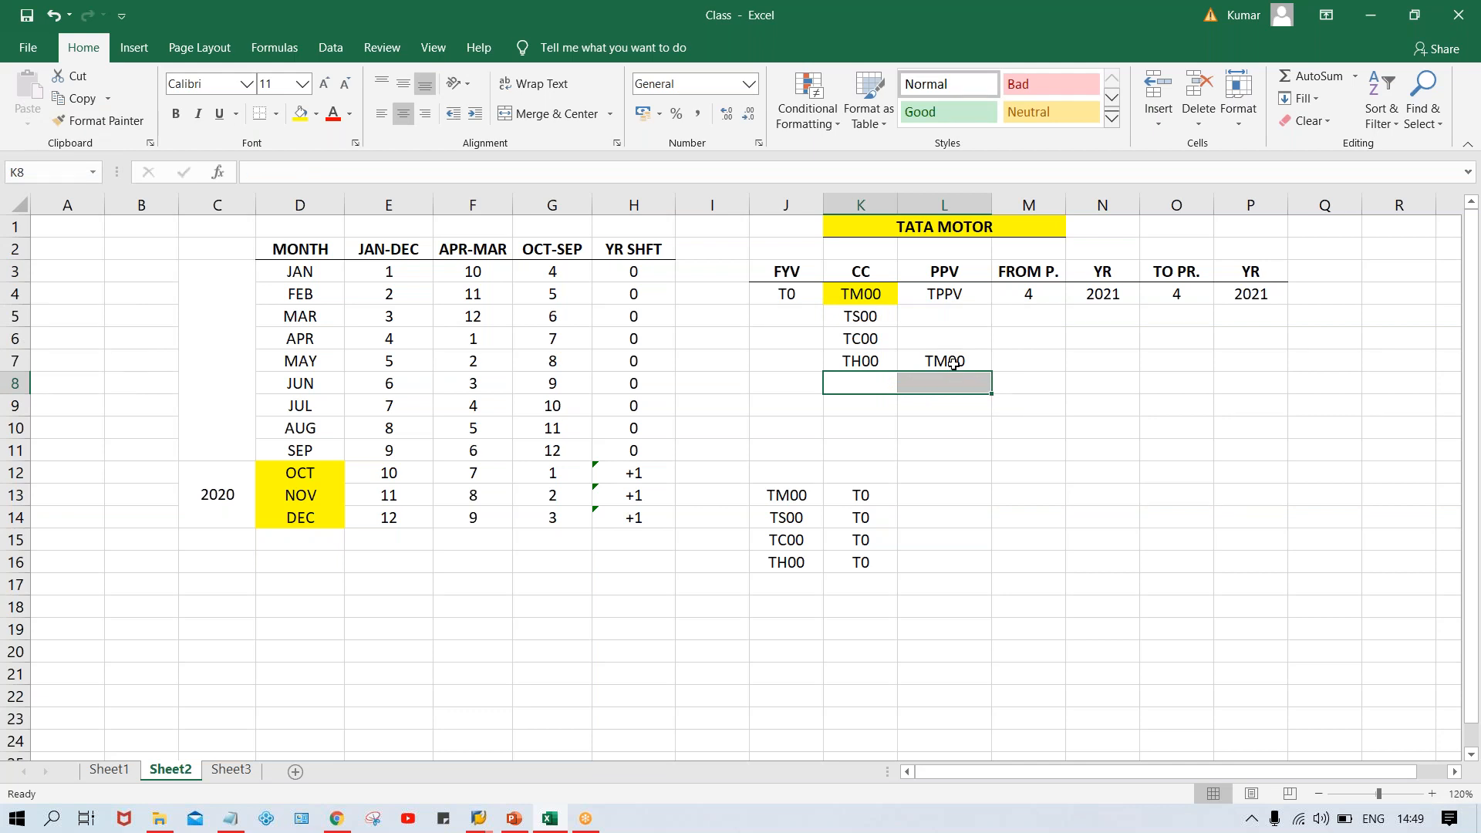
# Clear the stray TM00 entry from cell L7, beside company code TH00
pyautogui.click(953, 363)
pyautogui.press('Delete')
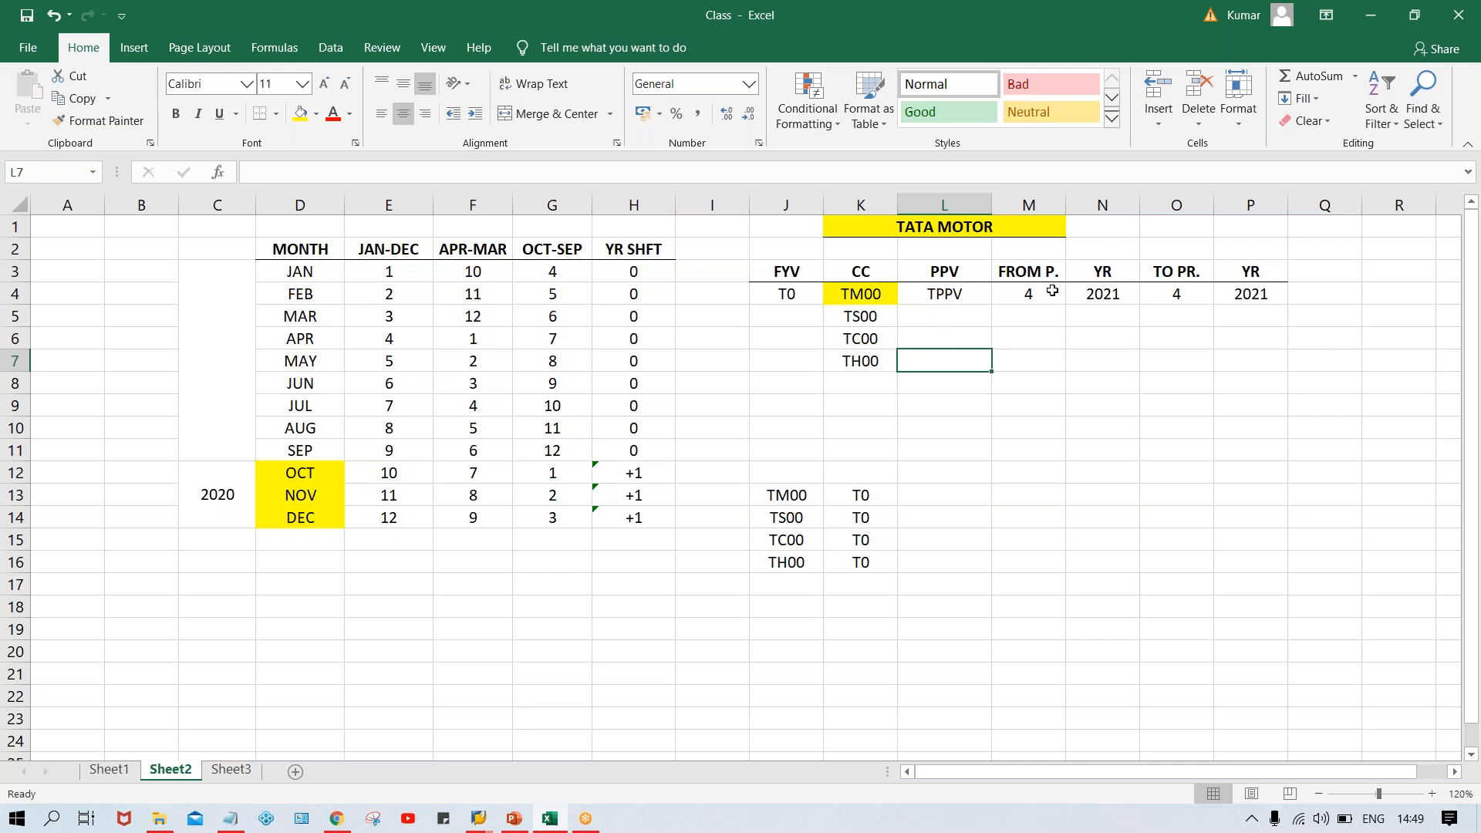
pyautogui.hotkey('alt', 'Tab')
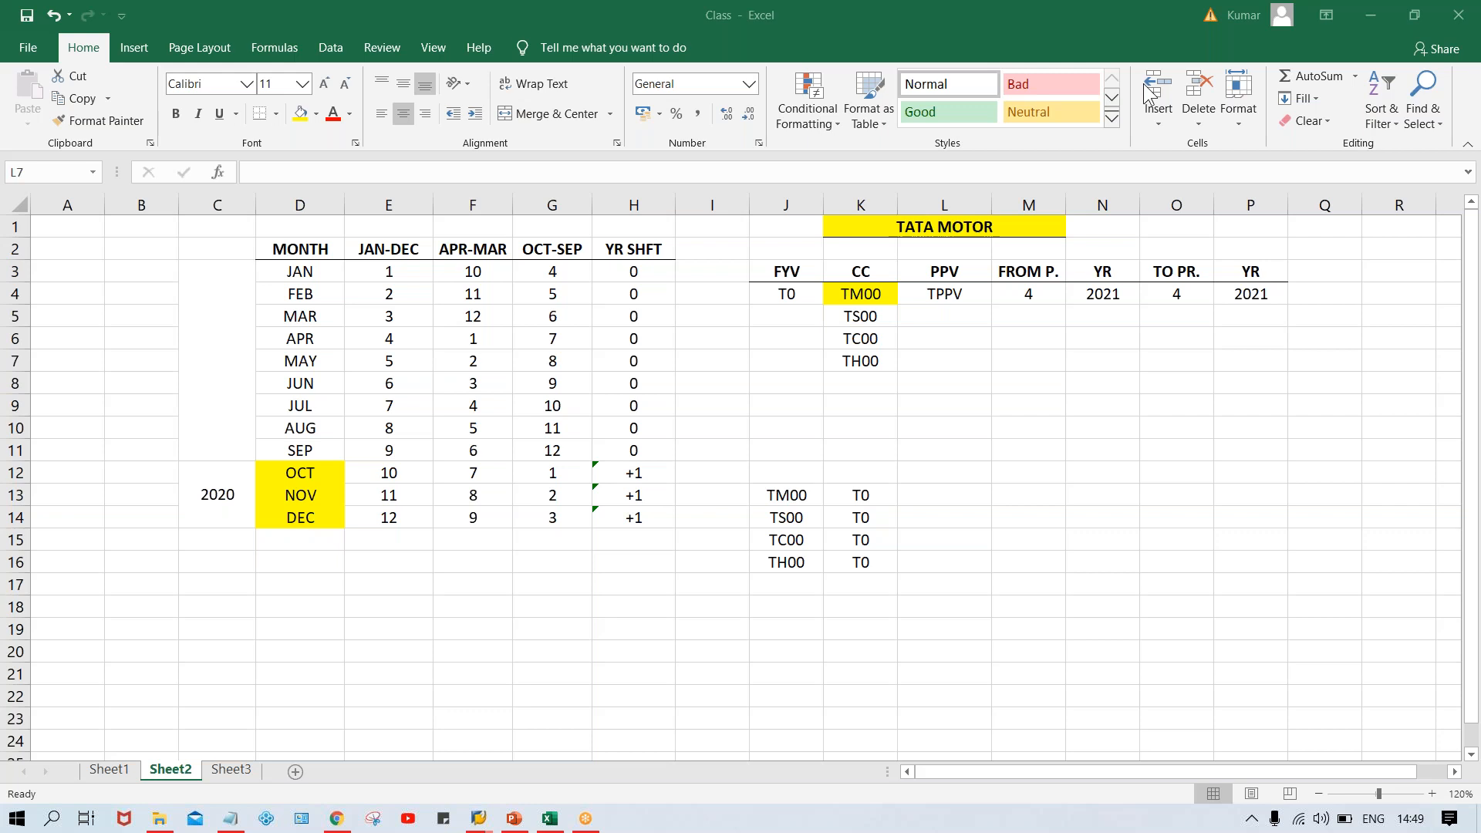
# Fill the posting period variant TPPV from L4 down to L7 for the company codes TS00, TC00 and TH00
pyautogui.click(1034, 291)
pyautogui.click(1034, 292)
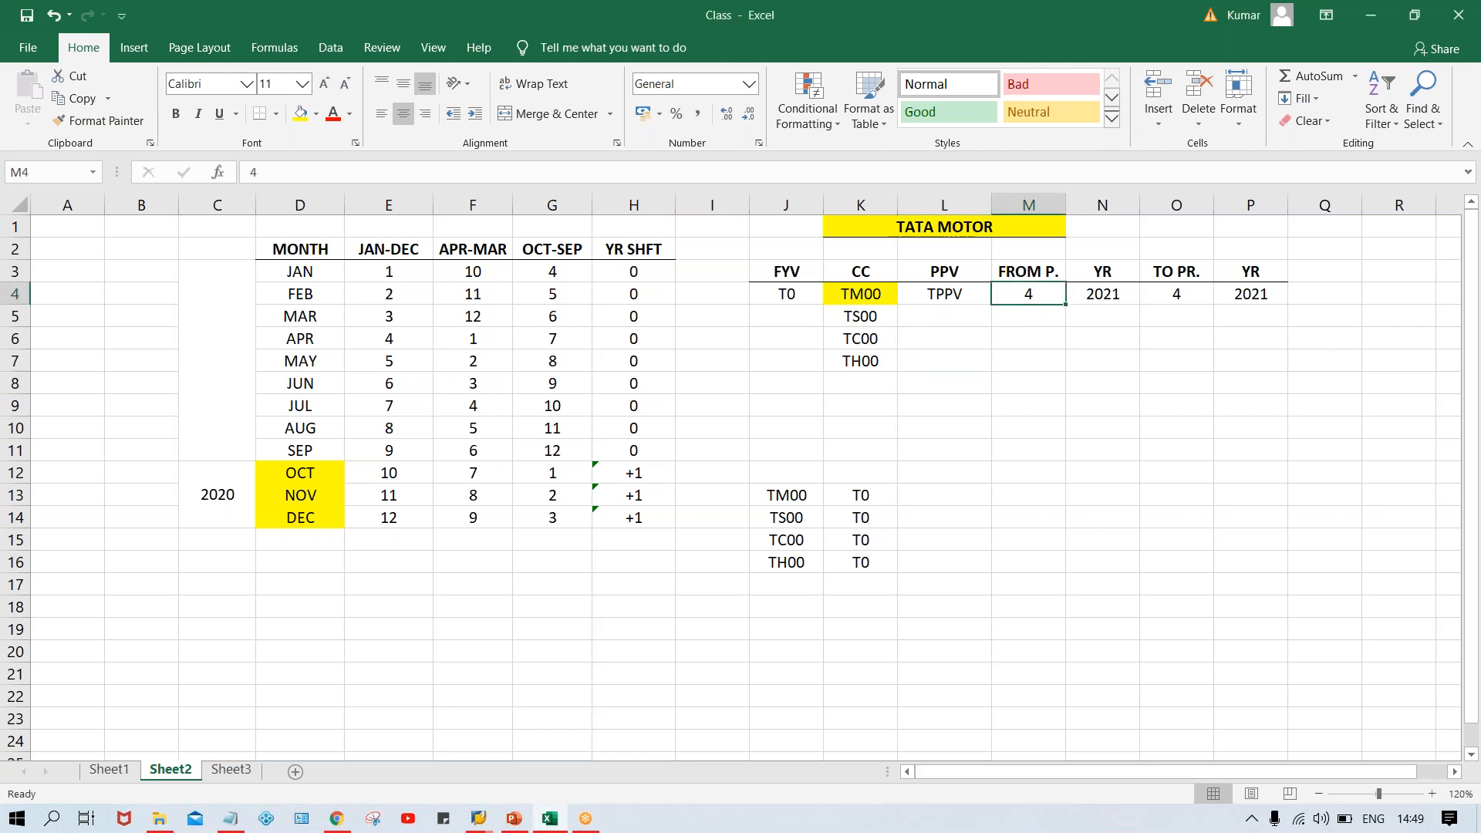
pyautogui.click(1208, 295)
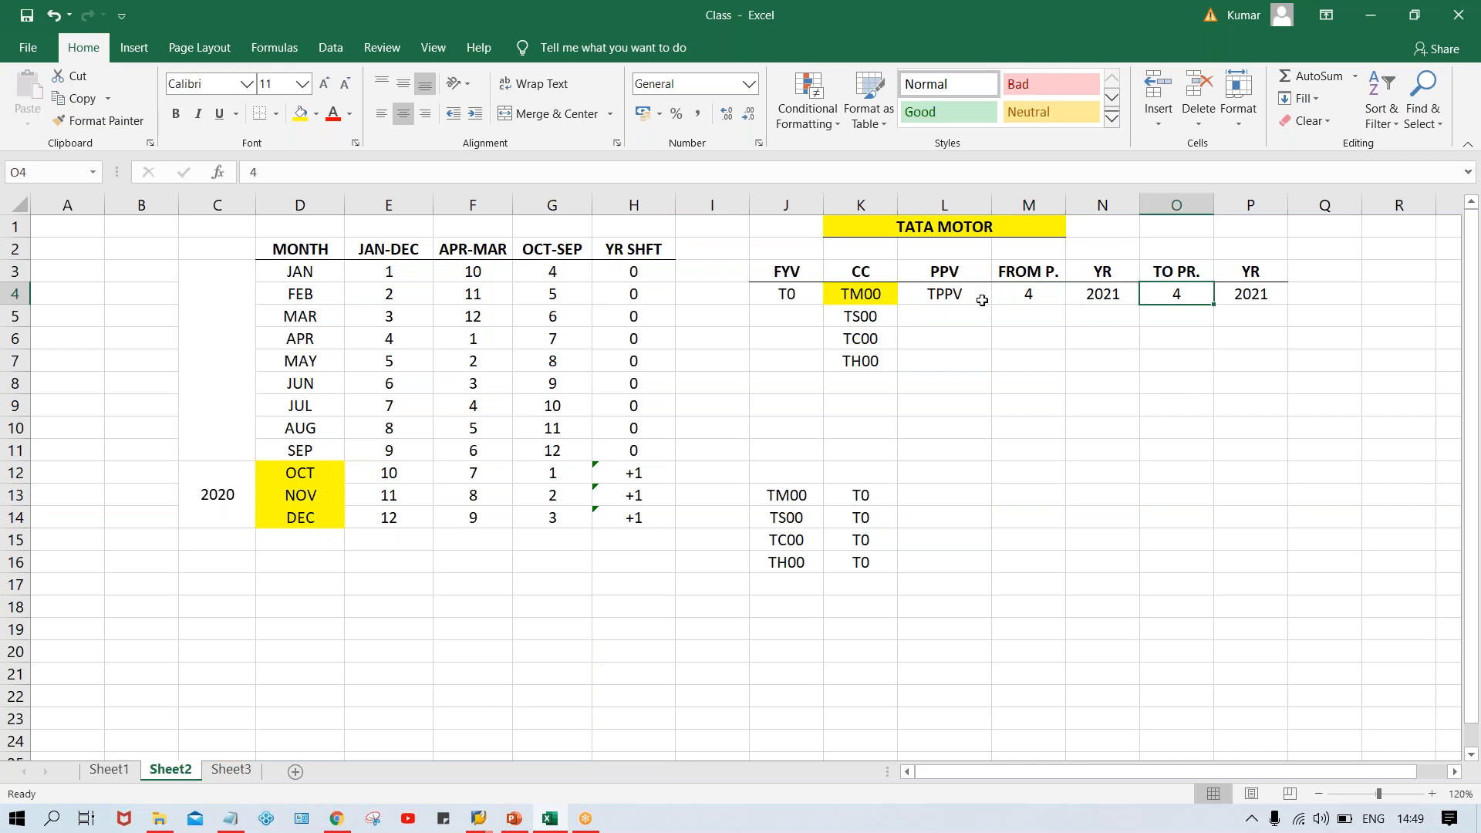
pyautogui.click(943, 300)
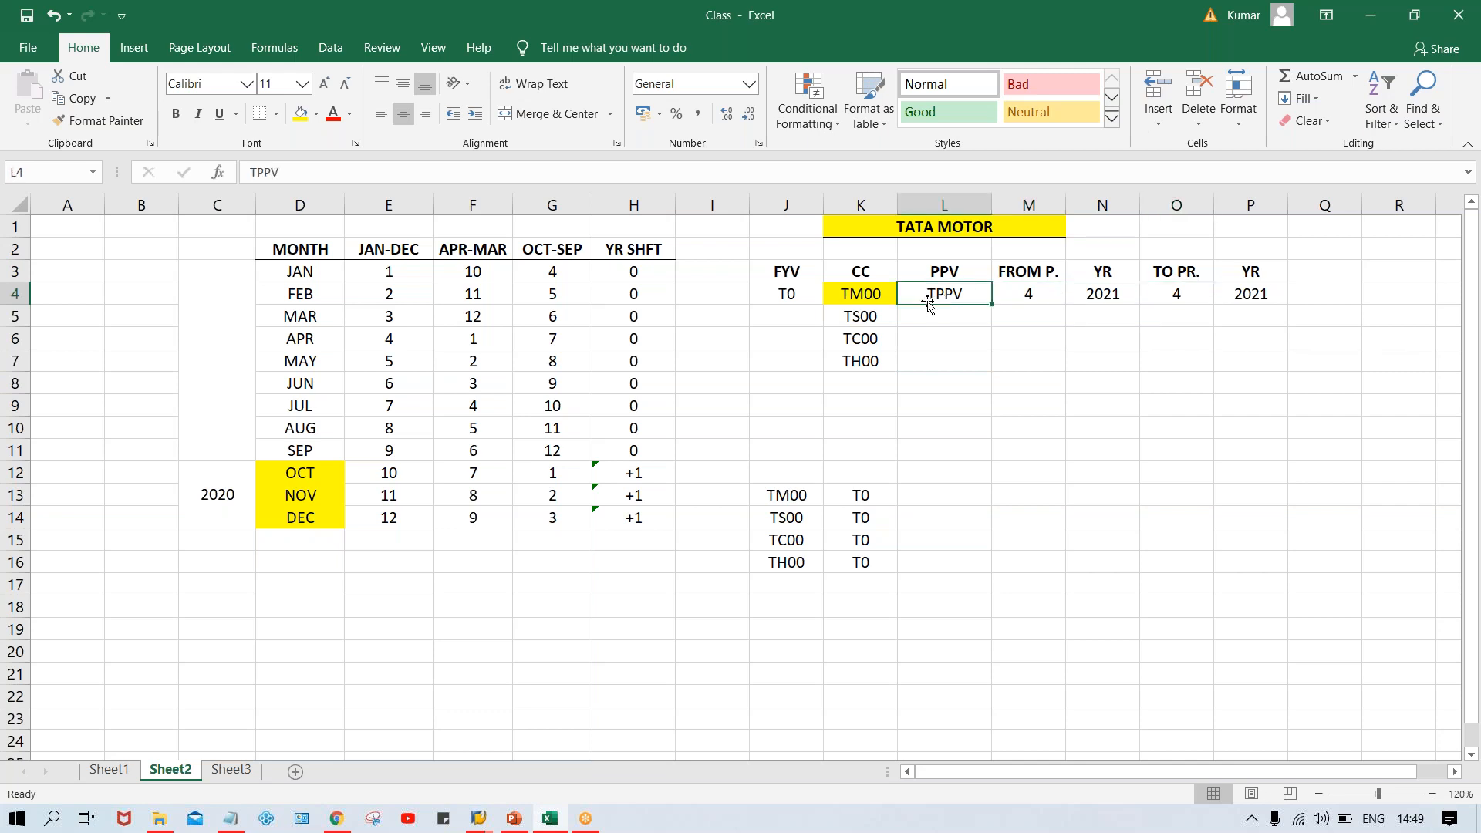
pyautogui.moveTo(860, 294); pyautogui.dragTo(861, 353)
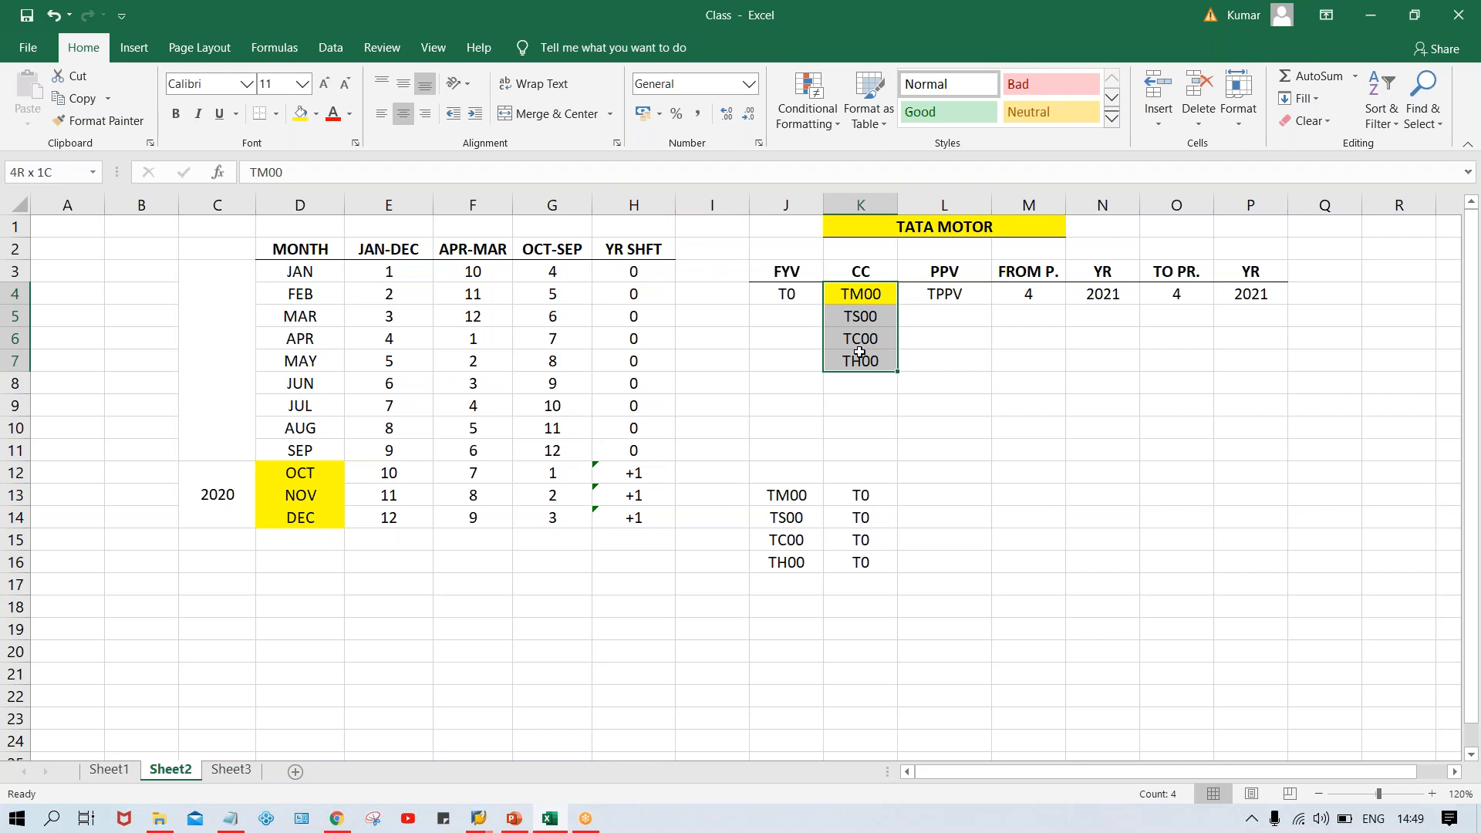
pyautogui.moveTo(930, 297); pyautogui.dragTo(942, 353)
pyautogui.hotkey('ctrl', 'd')
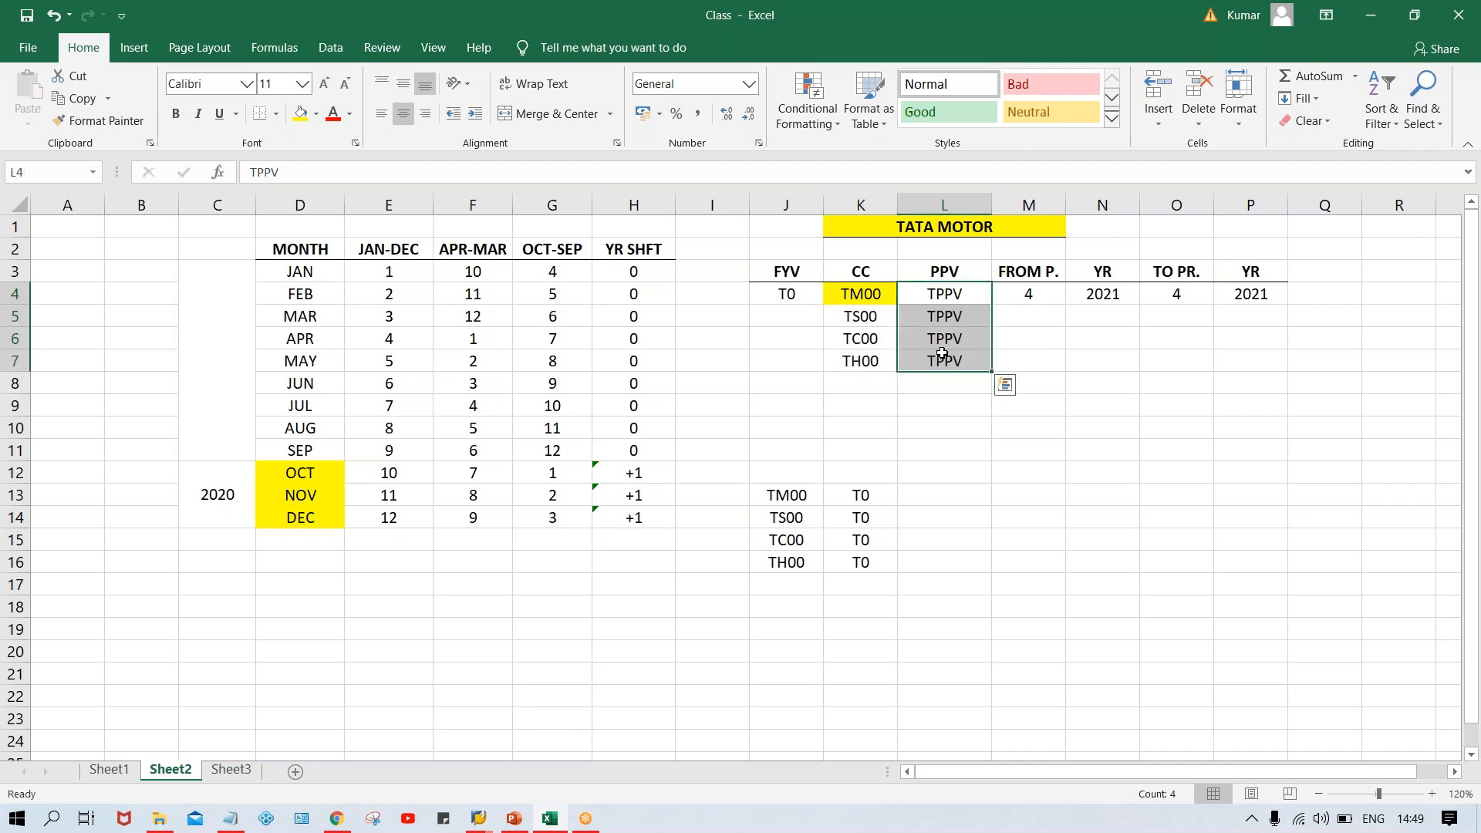
# Enter 4 as the from period in M4 and set the years in N4 and P4 to 2020
pyautogui.click(1044, 294)
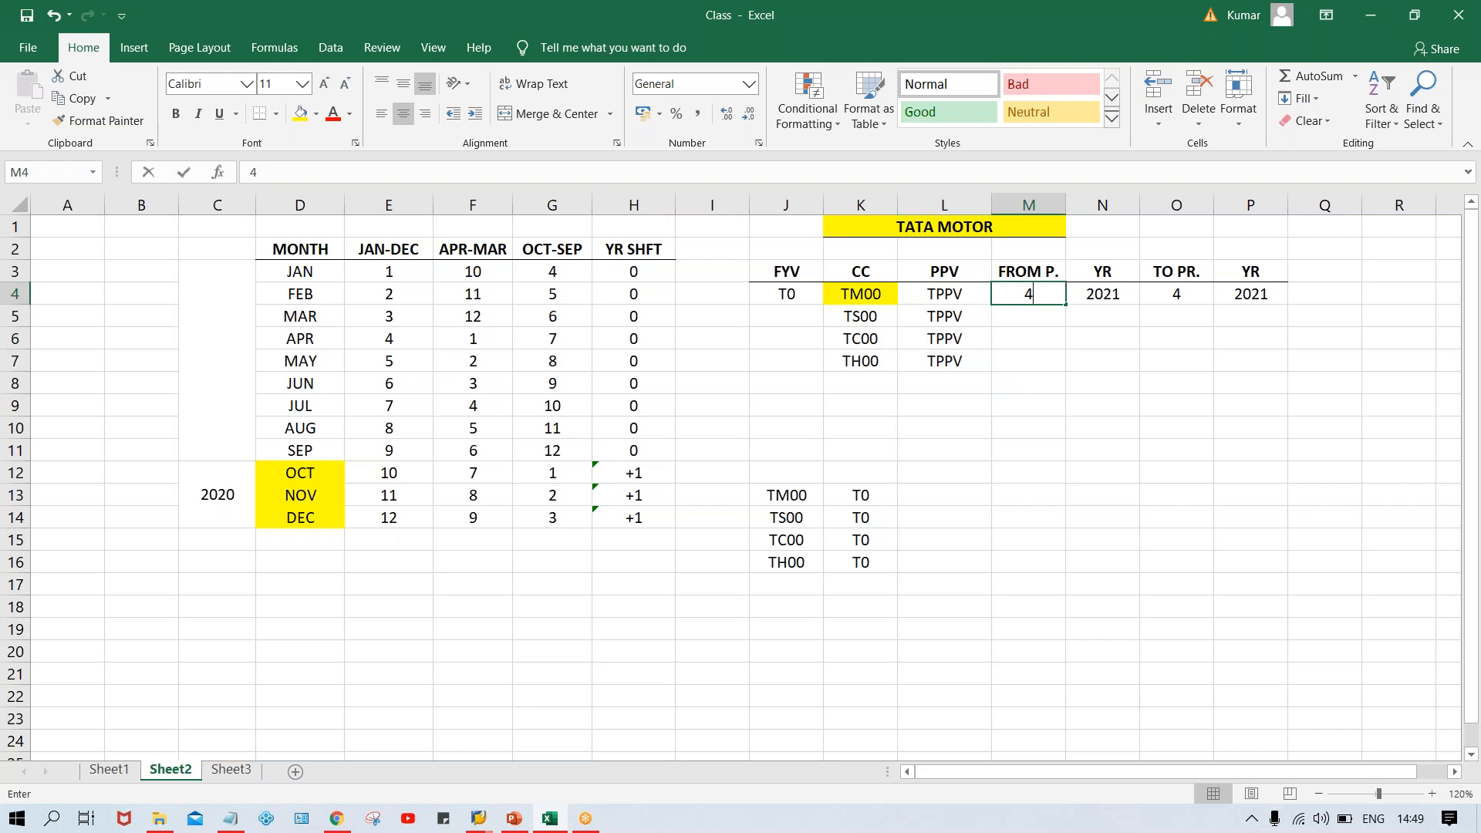
pyautogui.press('Right')
pyautogui.write('2020')
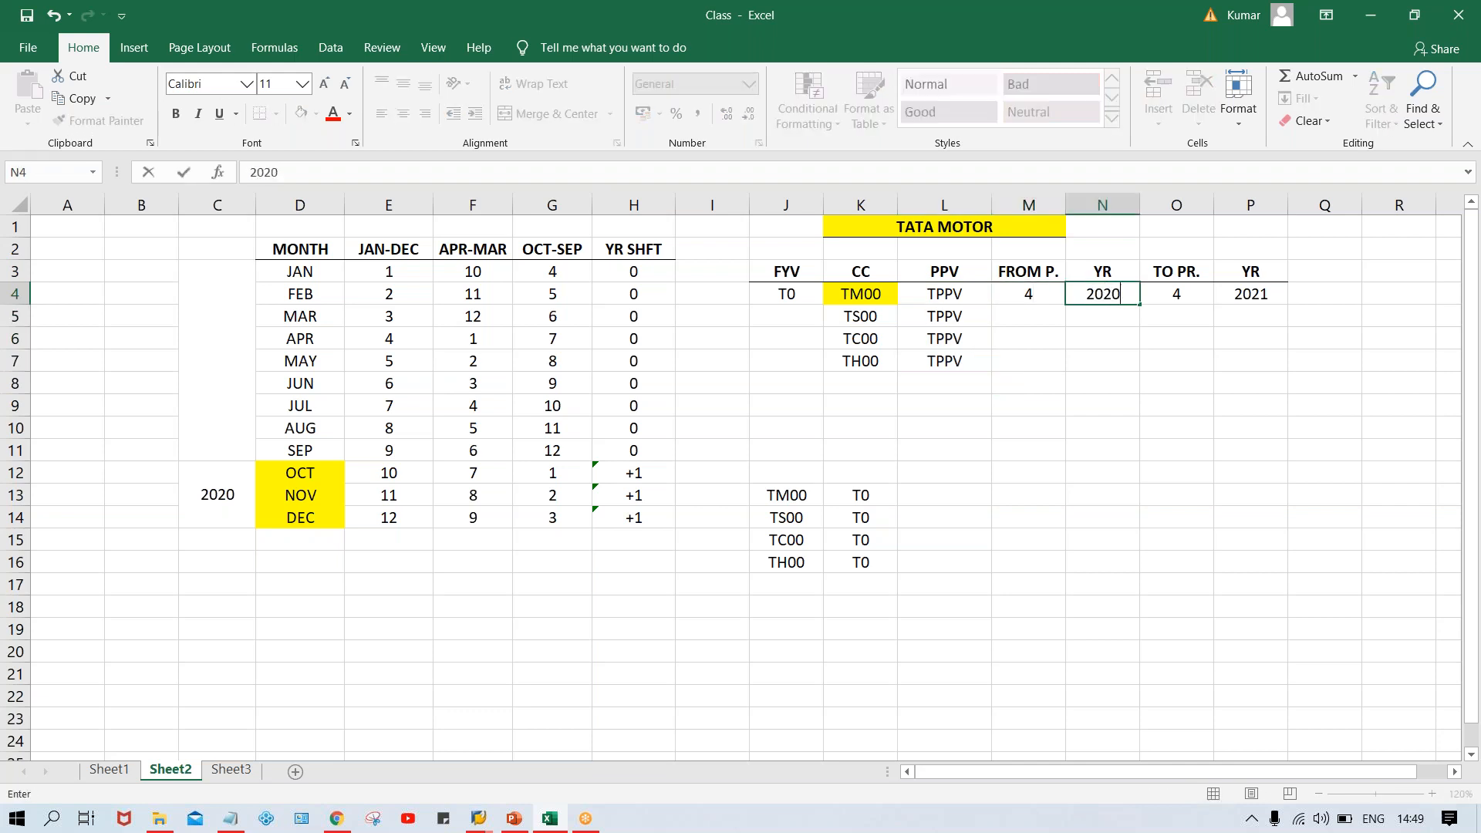
pyautogui.press('Right')
pyautogui.press('Right')
pyautogui.write('2020')
pyautogui.press('Return')
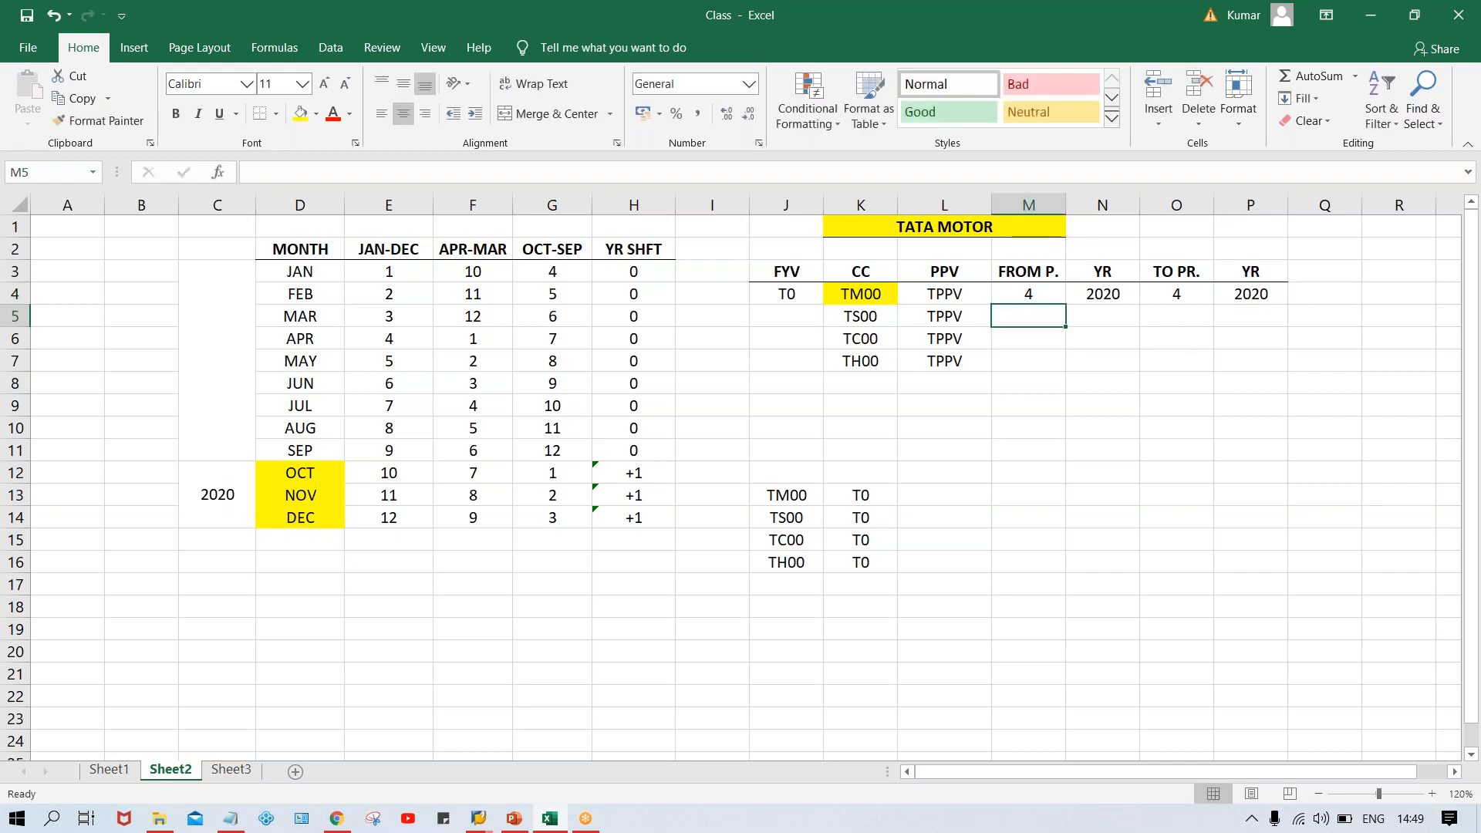
# Examine the company codes in K4:K7, their PPV assignments in L4:L7 and the from and to periods in row 4
pyautogui.click(1011, 296)
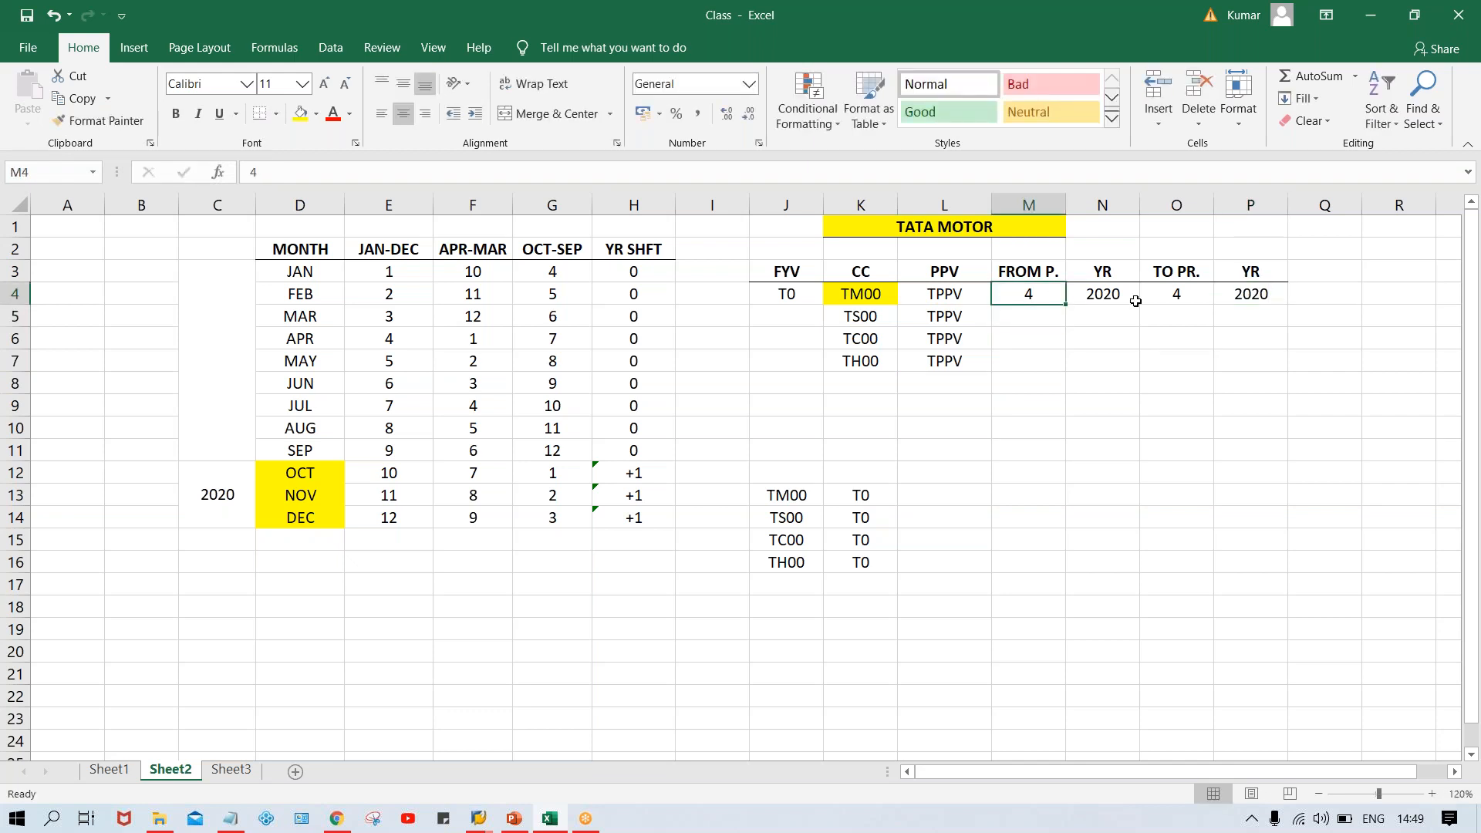
pyautogui.click(938, 296)
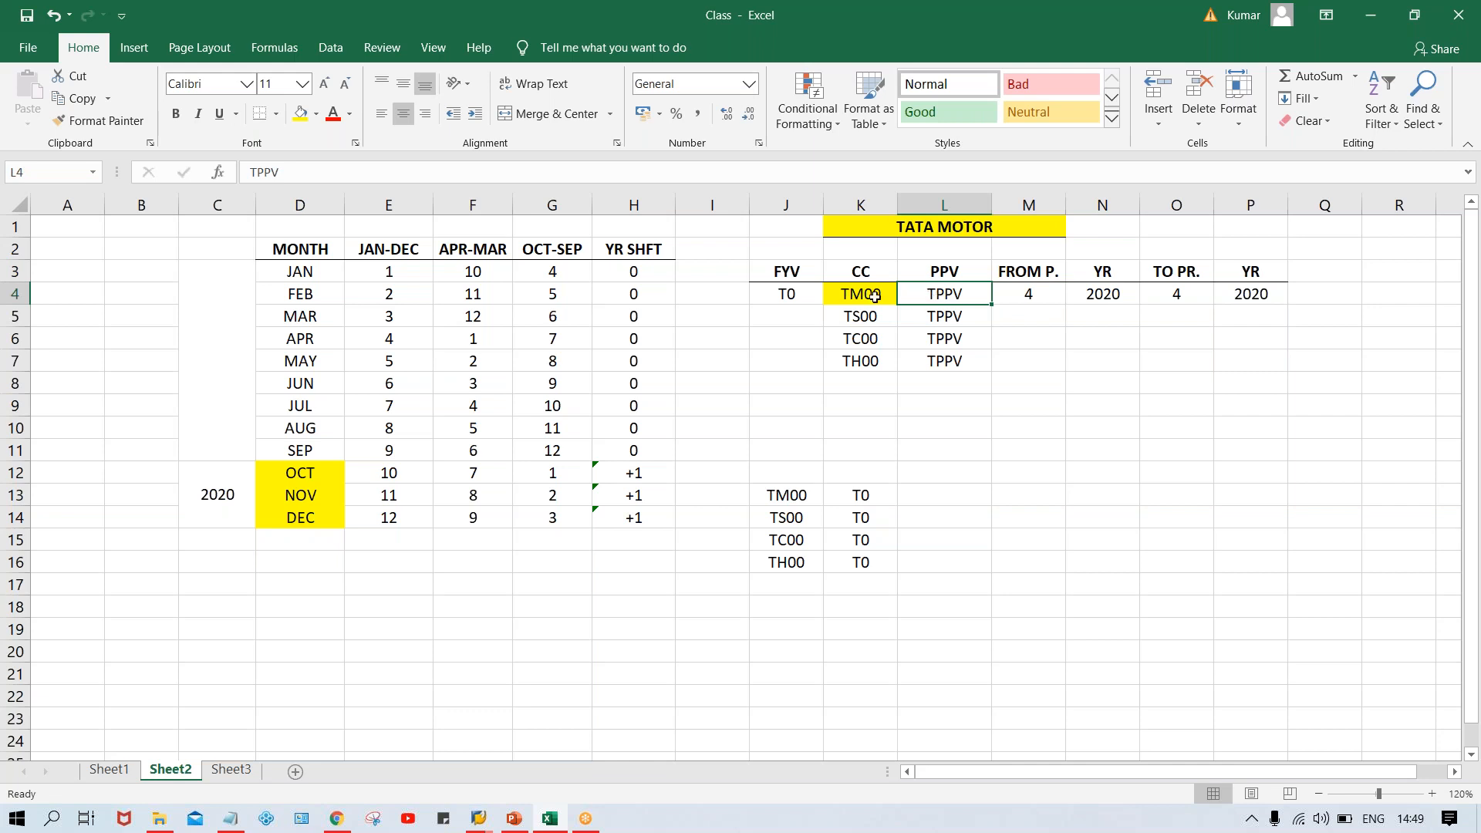
pyautogui.moveTo(859, 295); pyautogui.dragTo(856, 352)
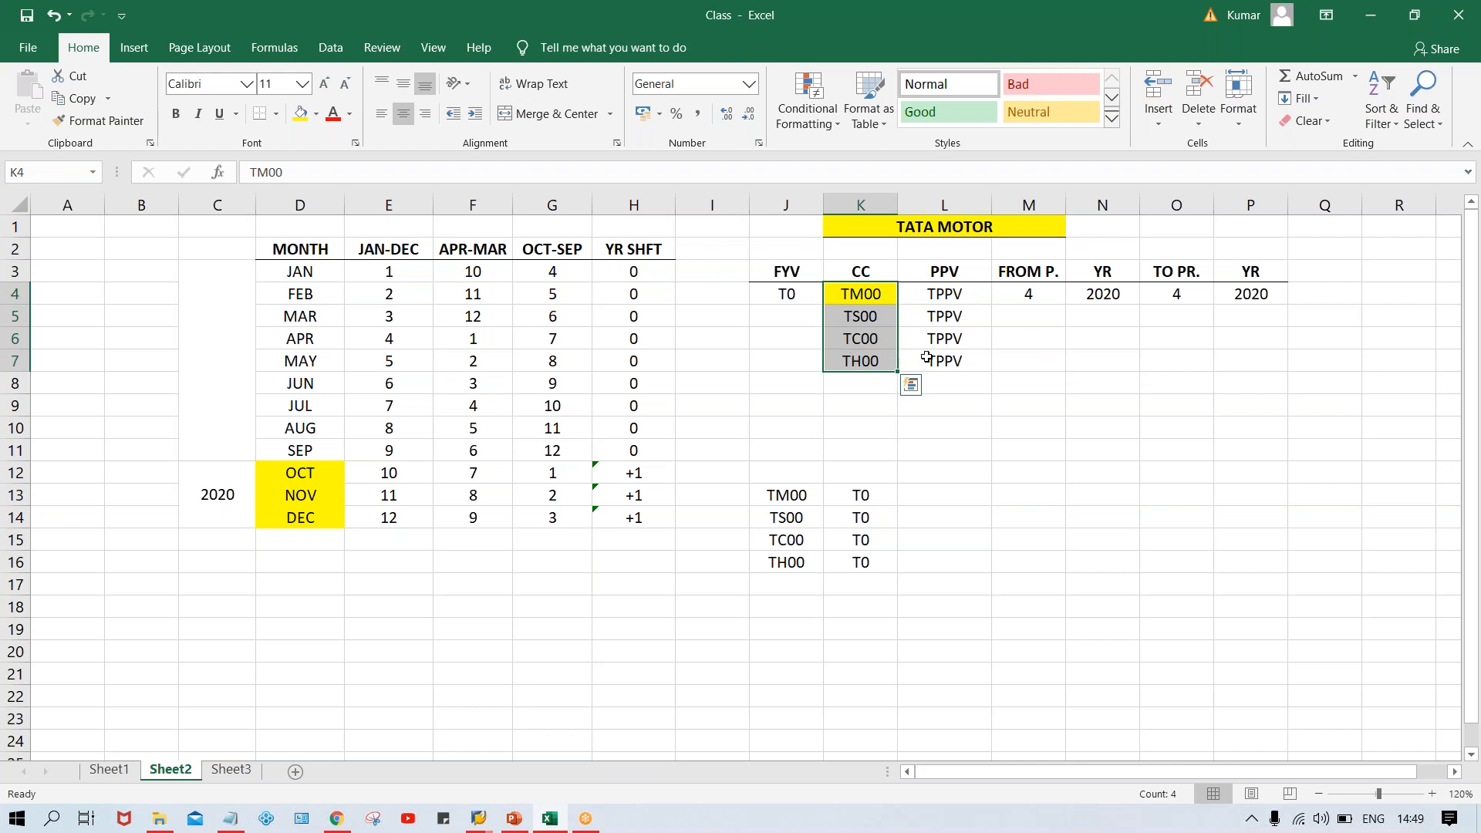
pyautogui.click(1020, 298)
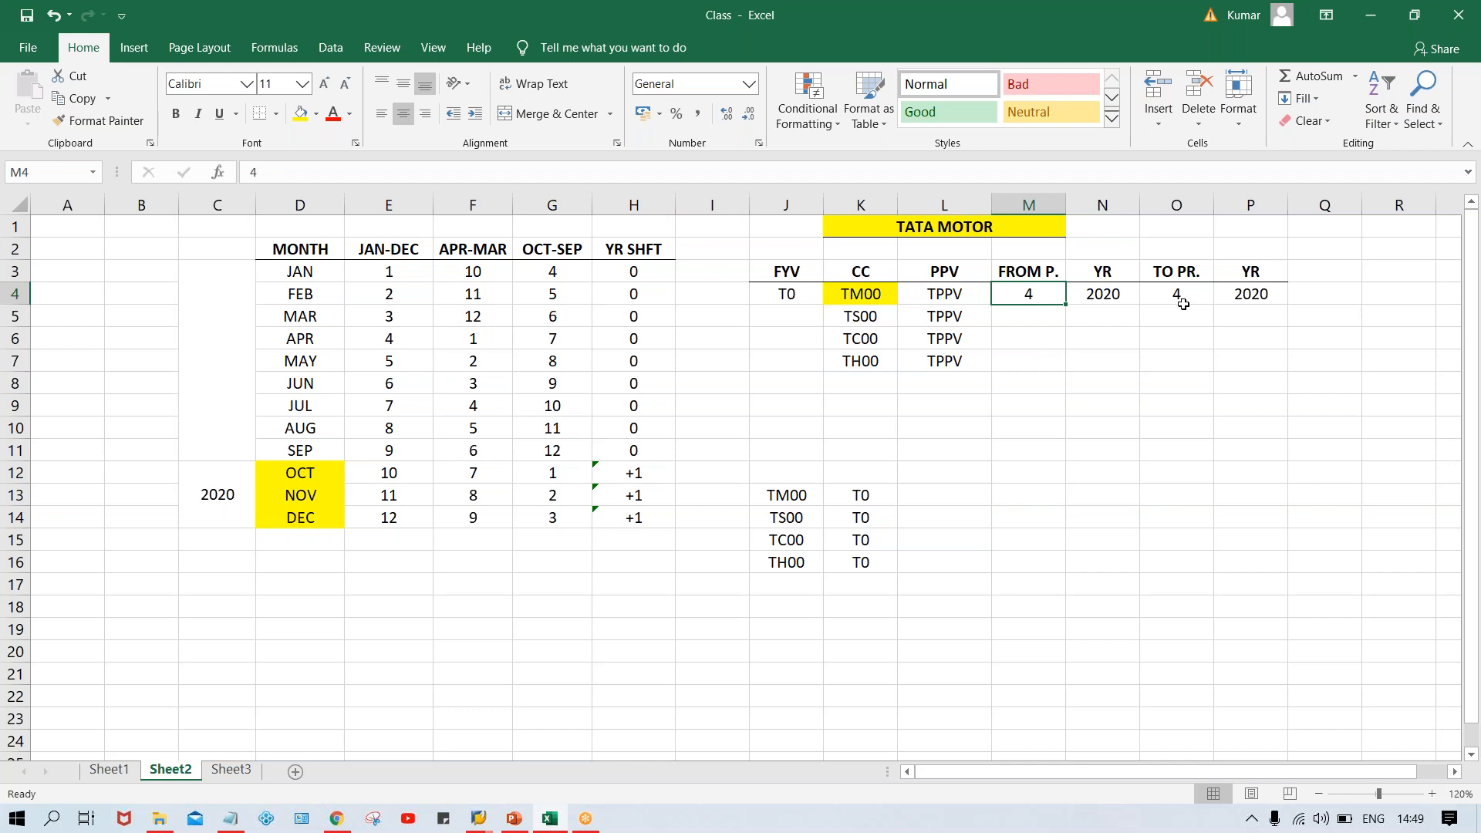
pyautogui.click(1183, 304)
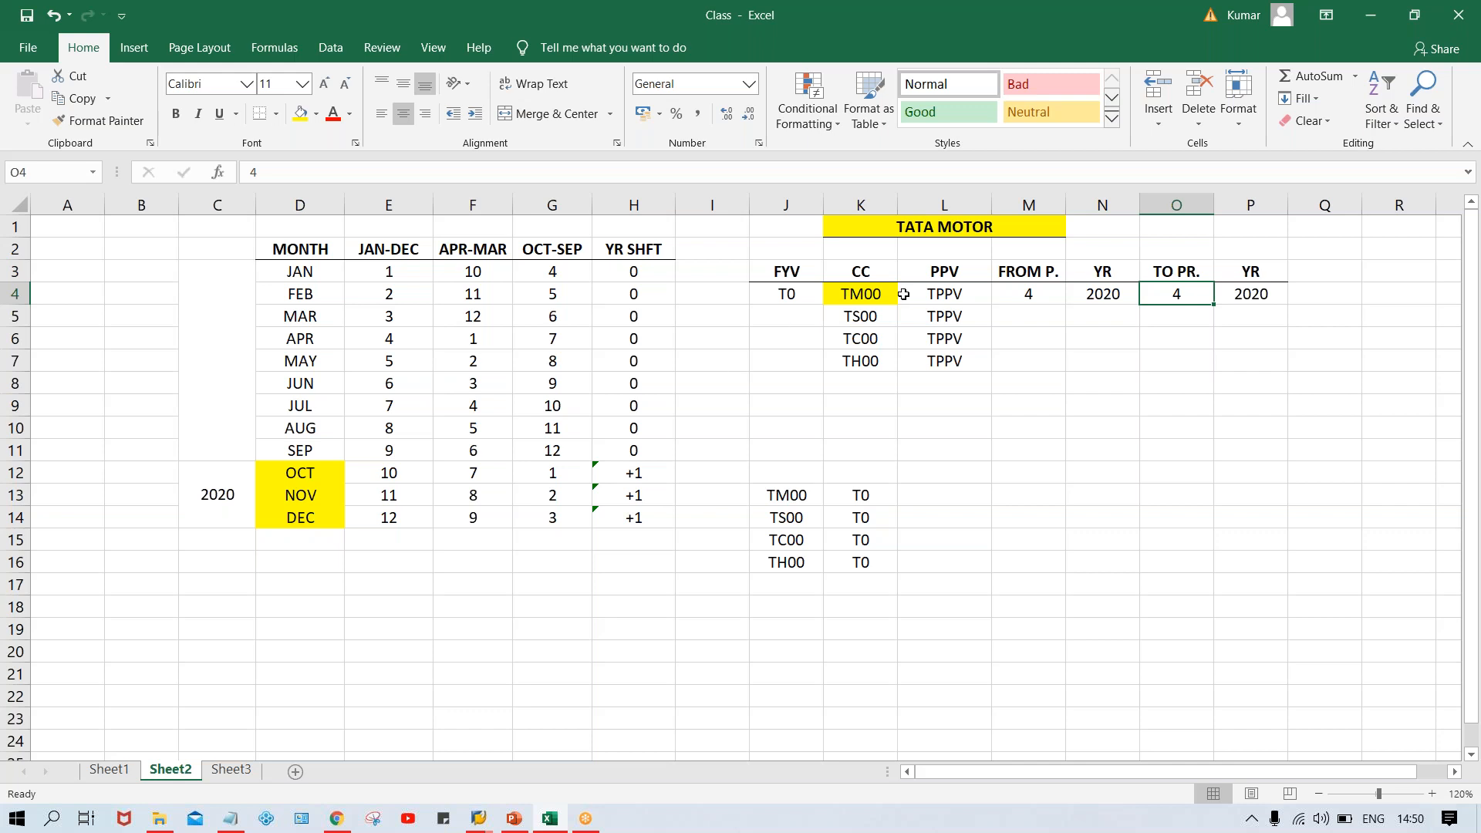
pyautogui.click(944, 295)
pyautogui.hotkey('shift', 'Down')
pyautogui.hotkey('shift', 'Down')
pyautogui.hotkey('shift', 'Down')
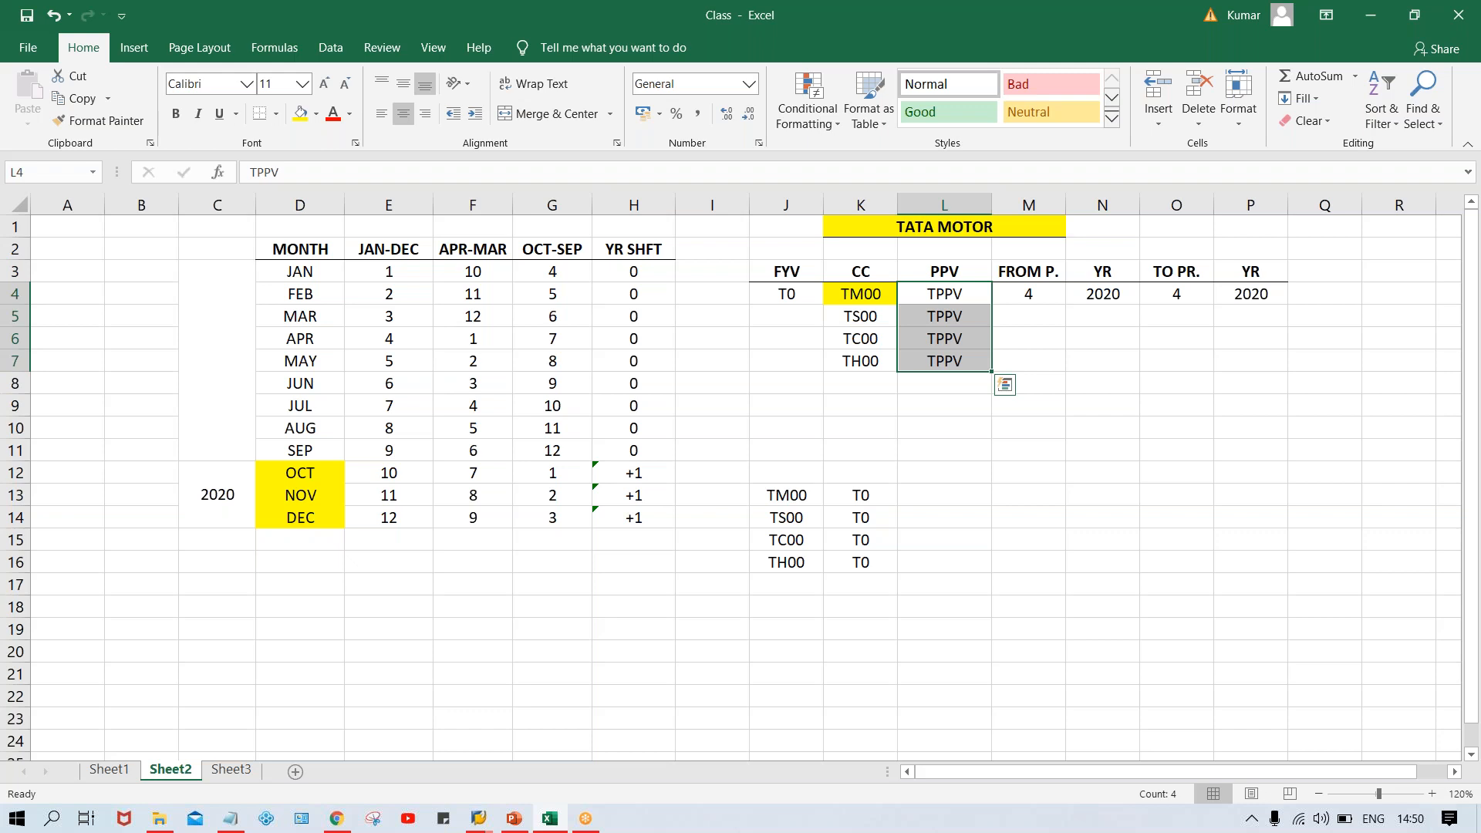
pyautogui.click(954, 298)
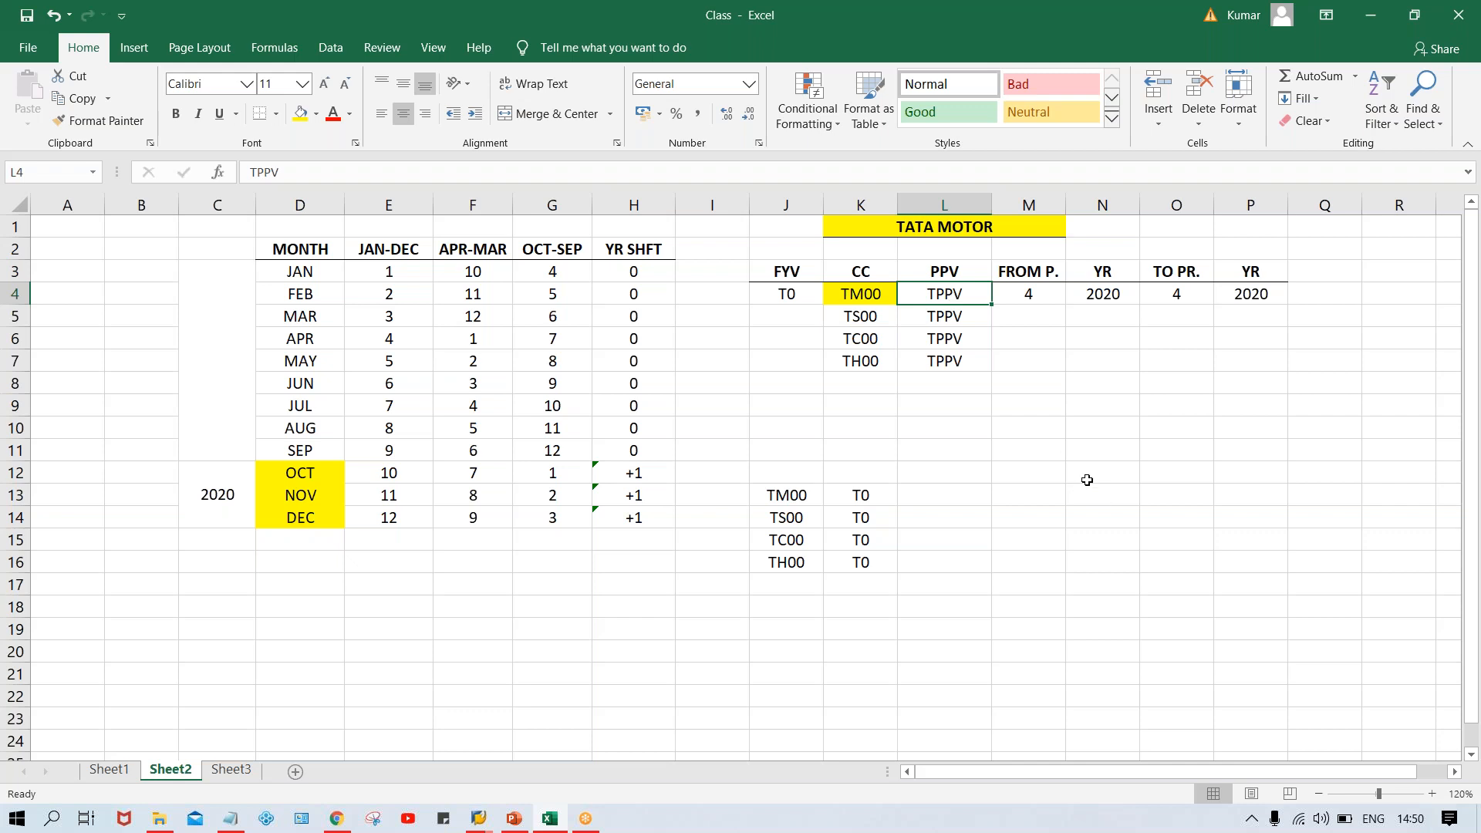
# List the numbers 1, 2 and 3 in cells M9:M11 below the posting period table
pyautogui.click(1034, 402)
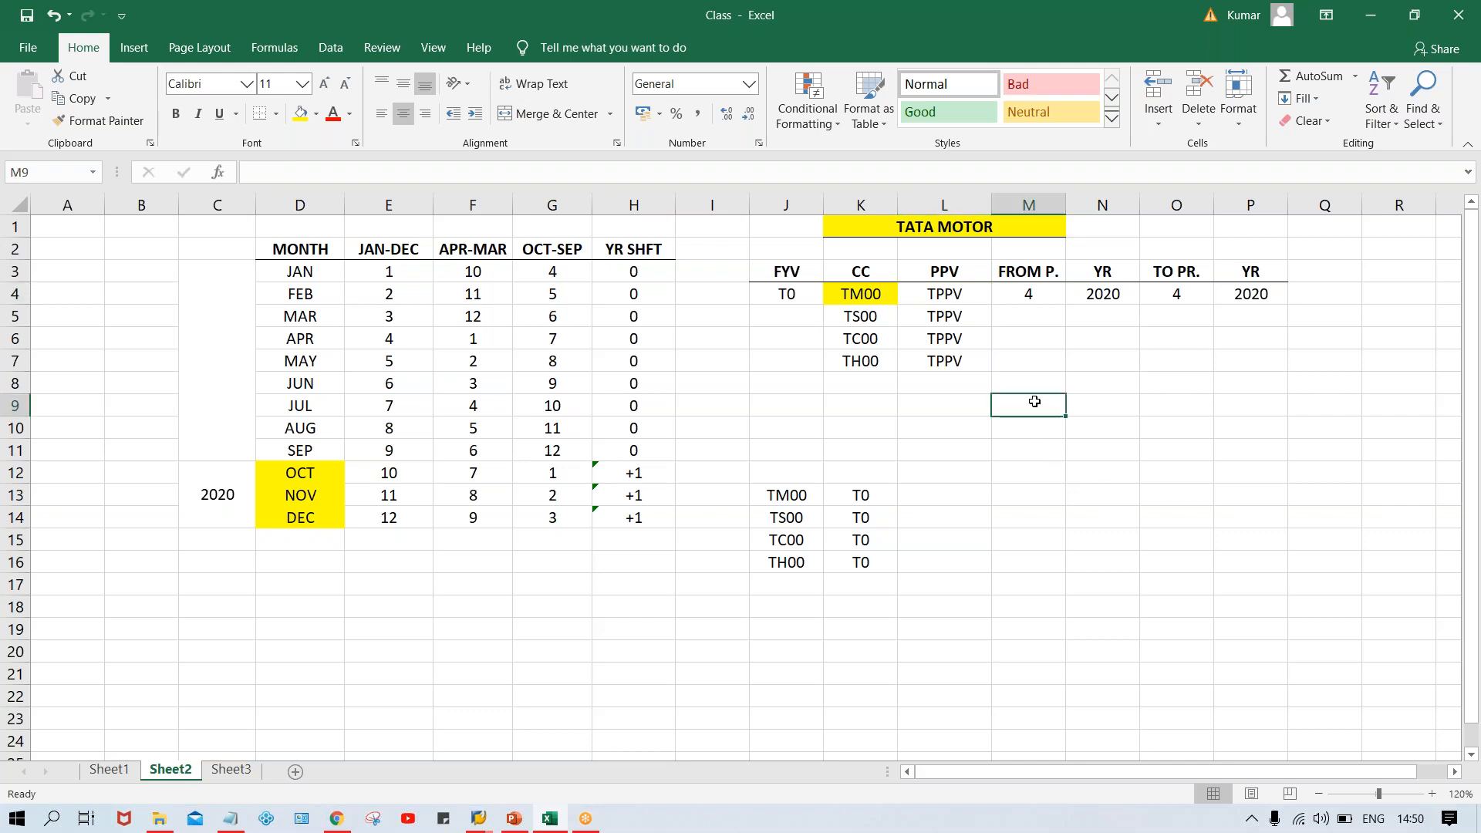
pyautogui.write('1')
pyautogui.press('Return')
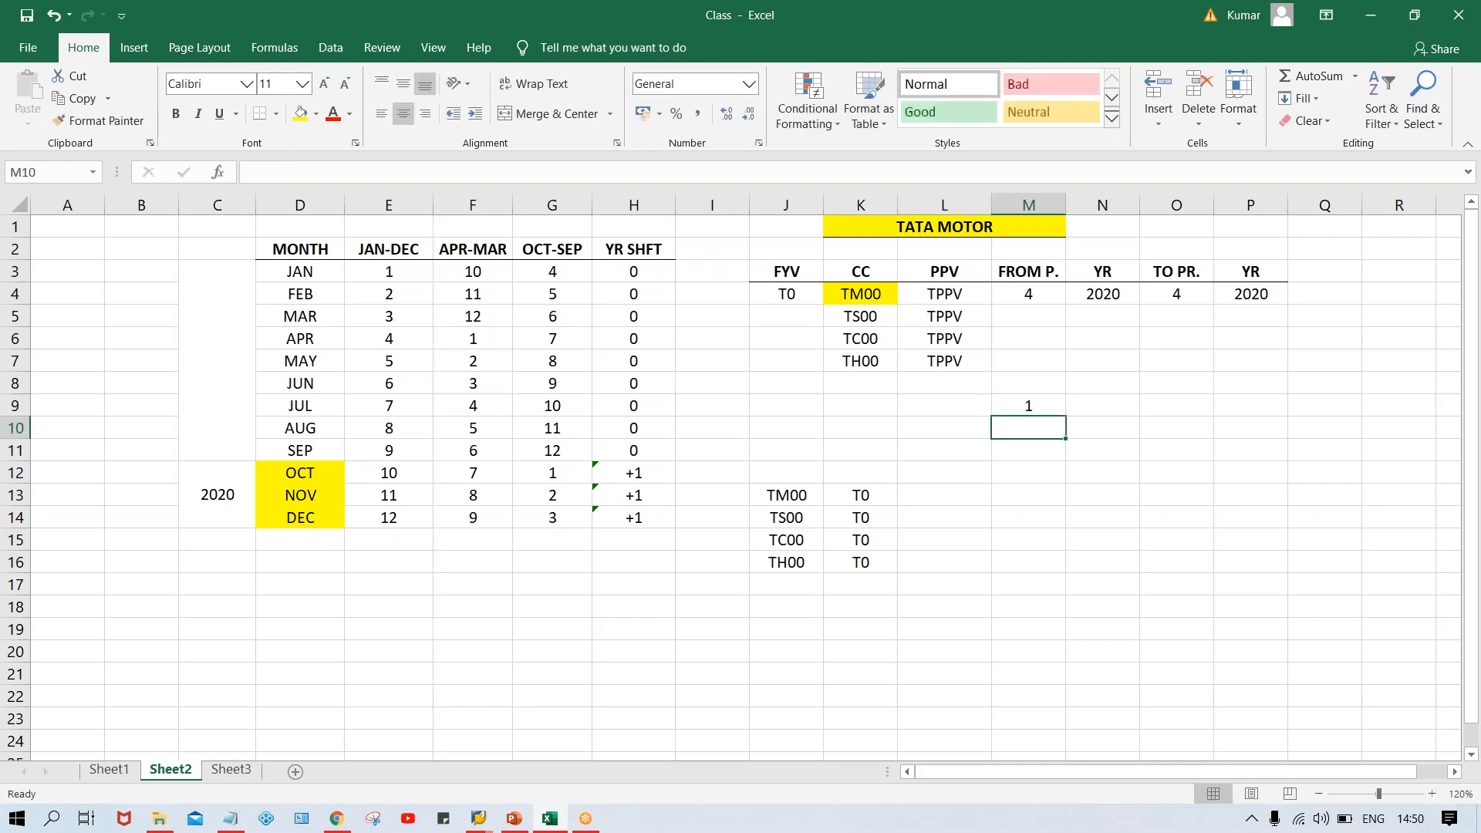
pyautogui.write('2')
pyautogui.press('Return')
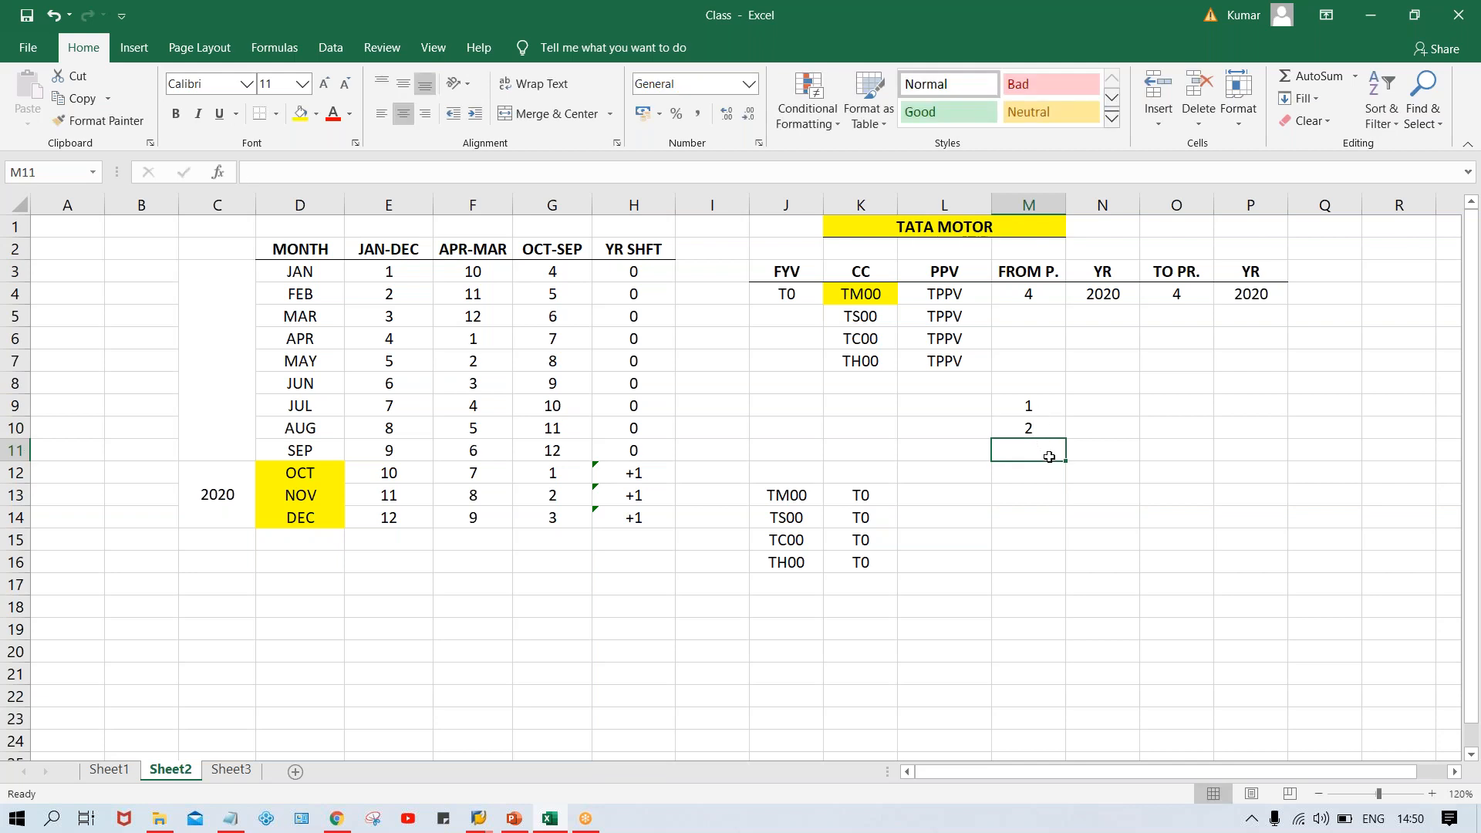
pyautogui.write('3')
pyautogui.press('Return')
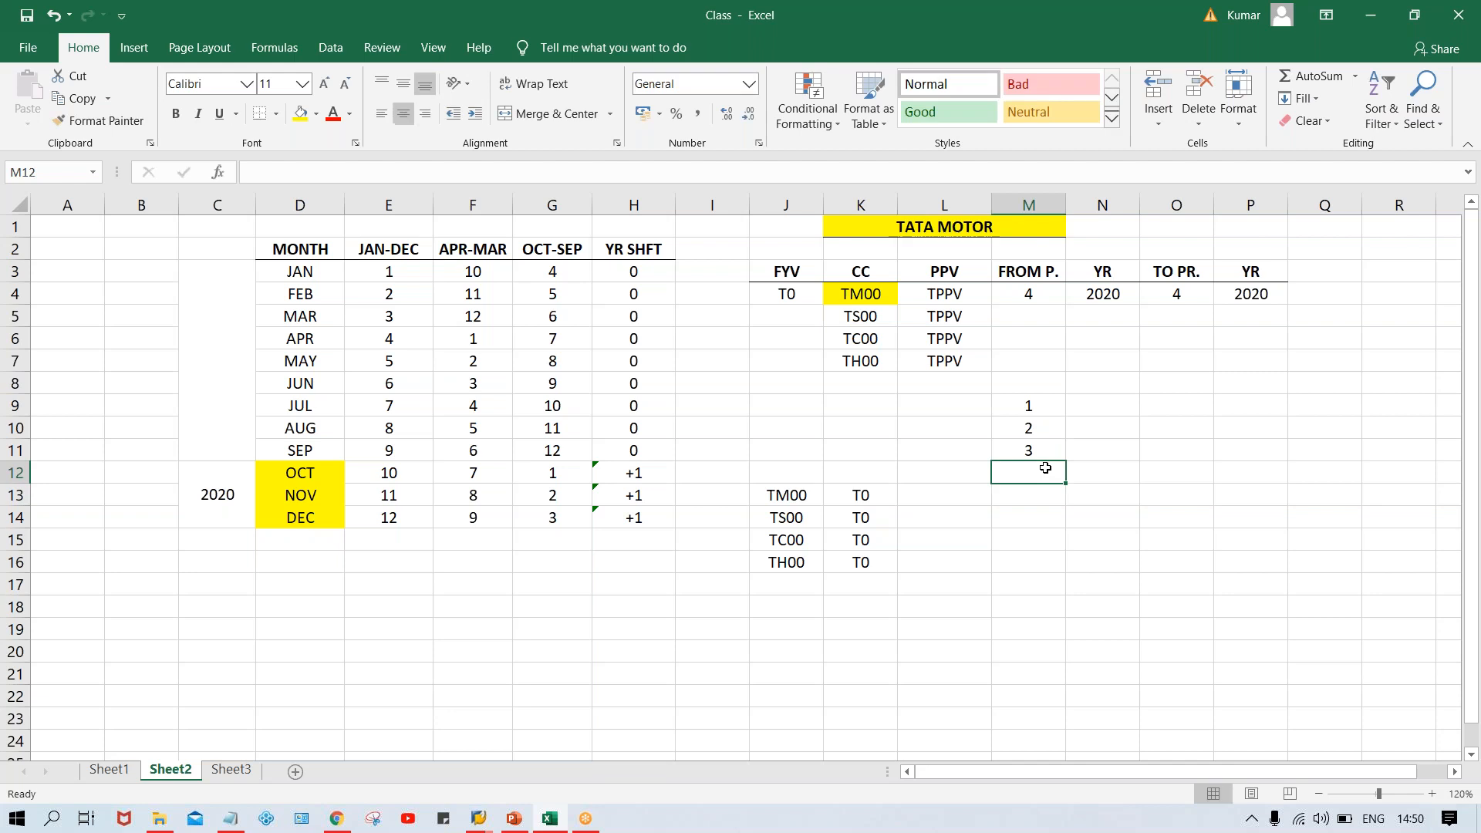
# Merge and center cells N9:N10 beside the numbers 1 and 2, and enter X in the merged cell
pyautogui.click(955, 295)
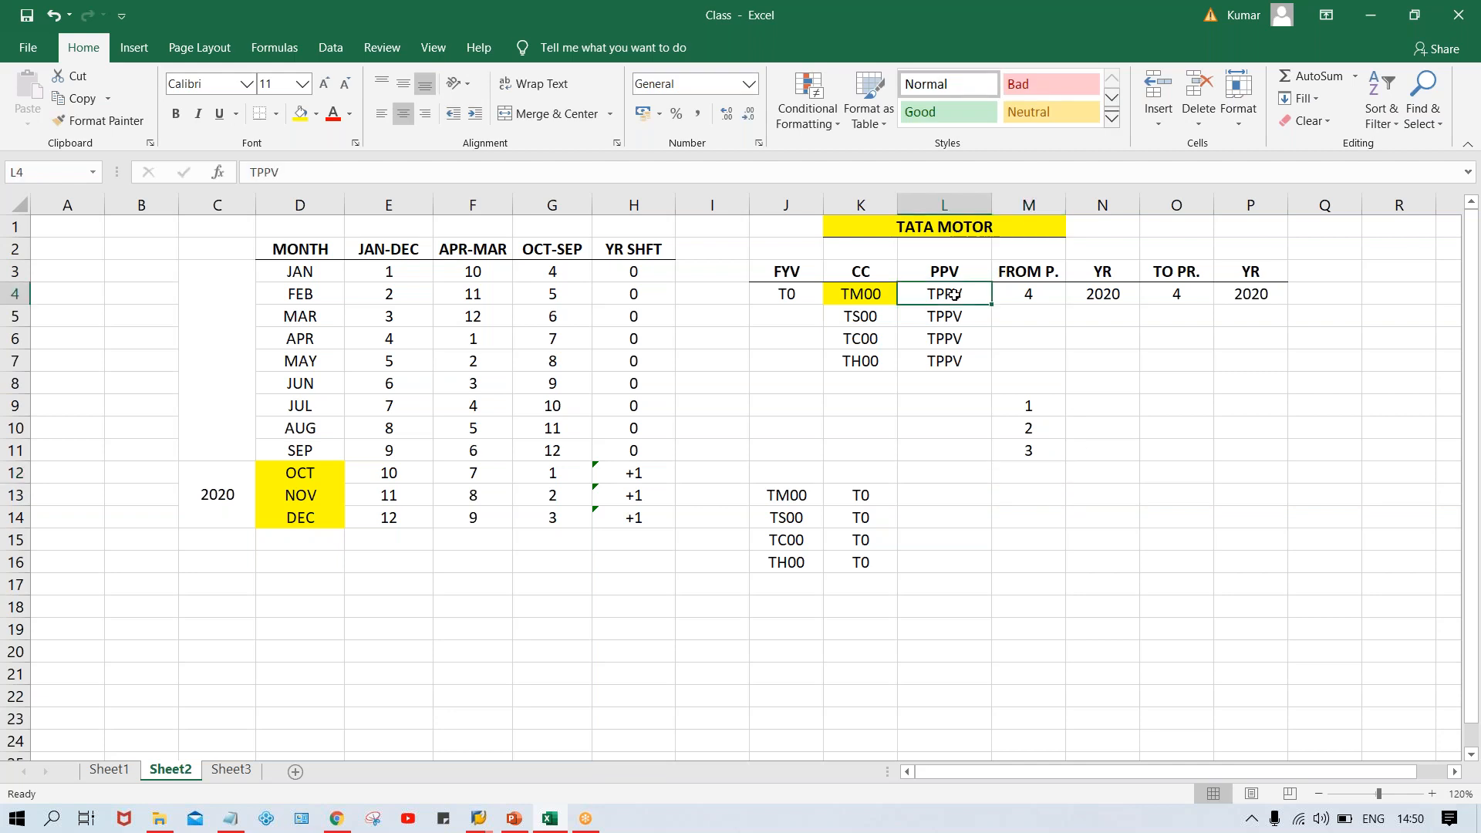
pyautogui.click(1029, 457)
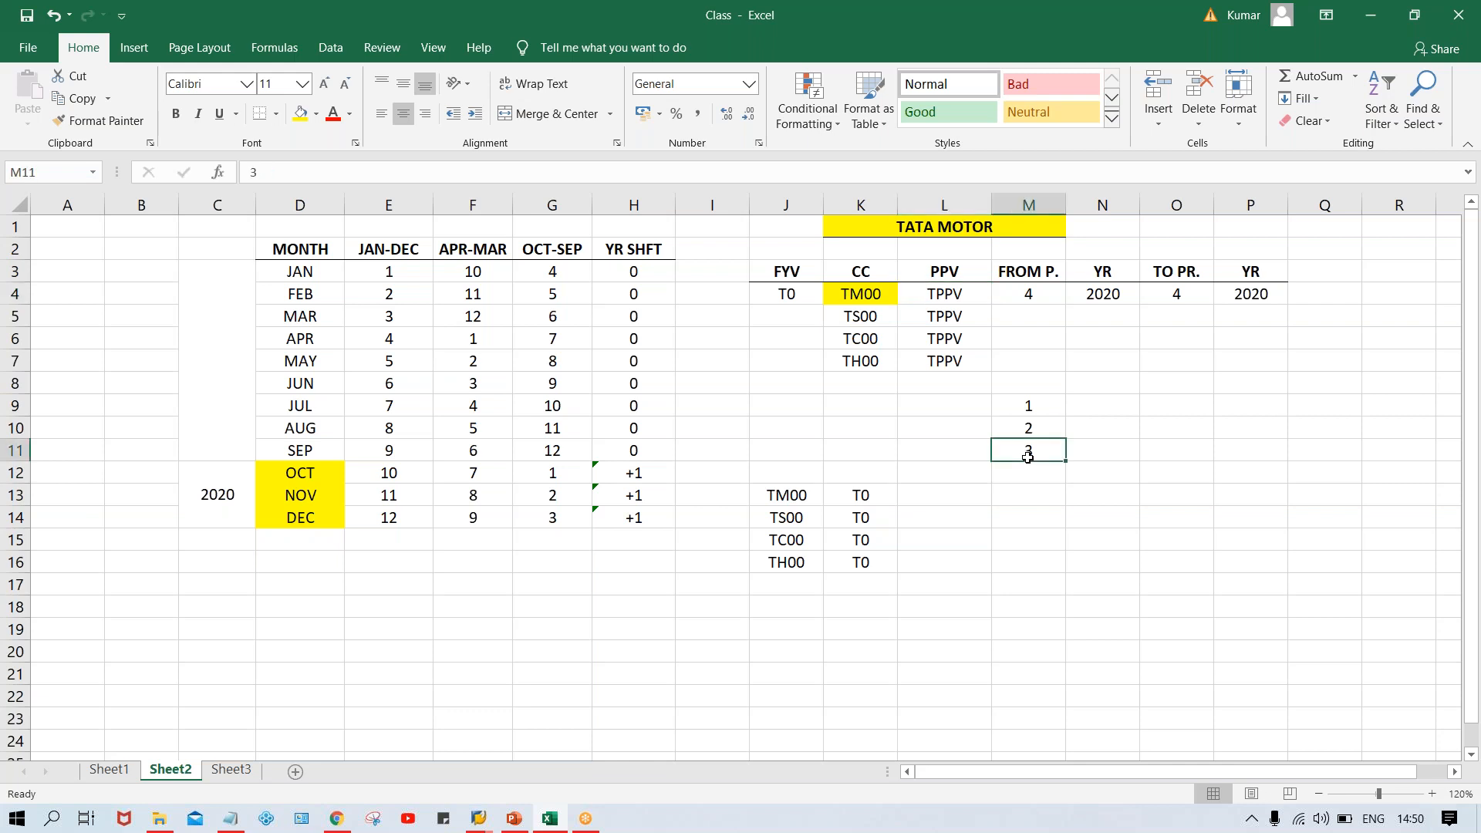
pyautogui.click(865, 294)
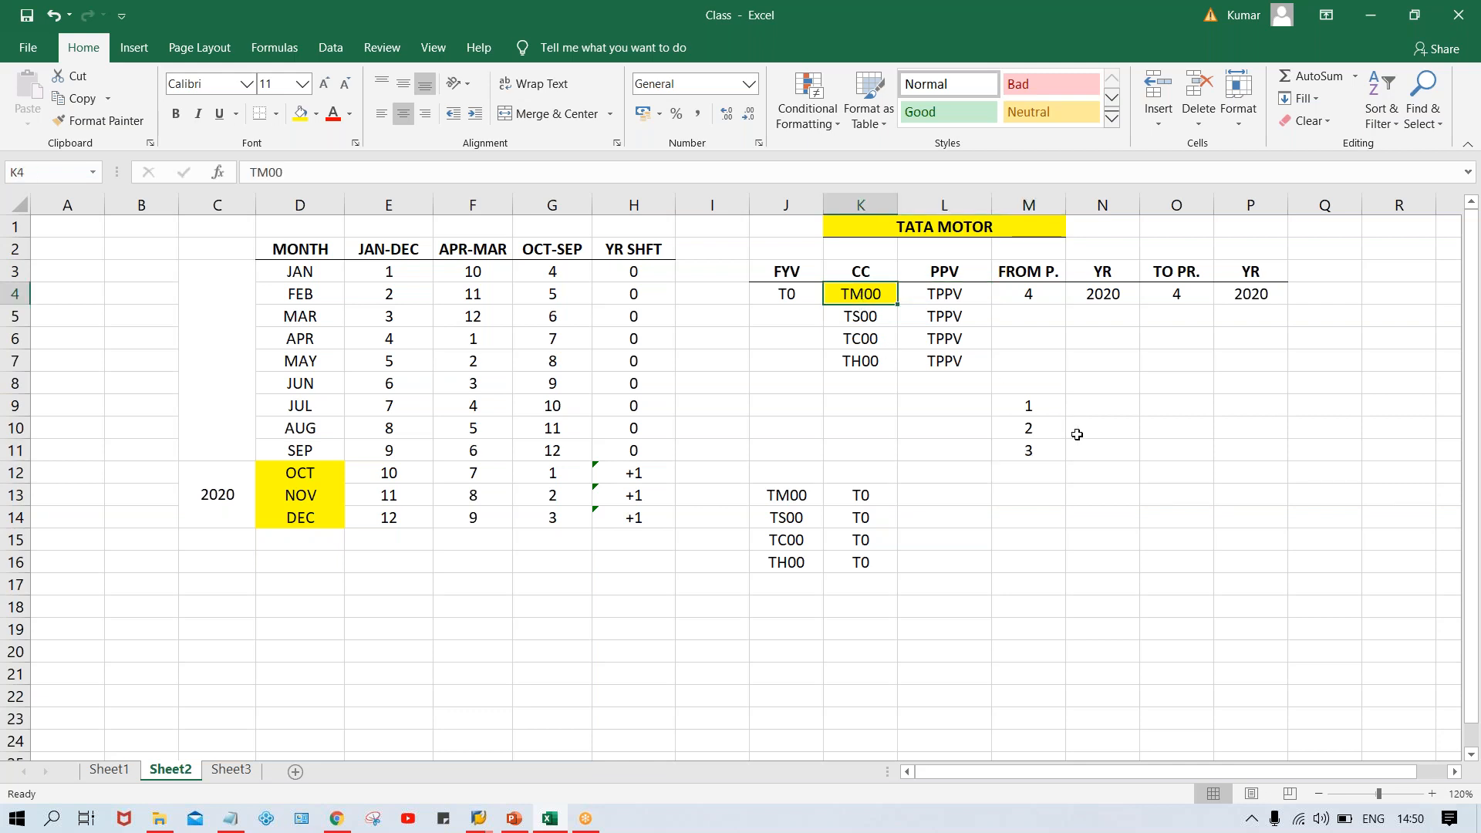
pyautogui.click(1031, 451)
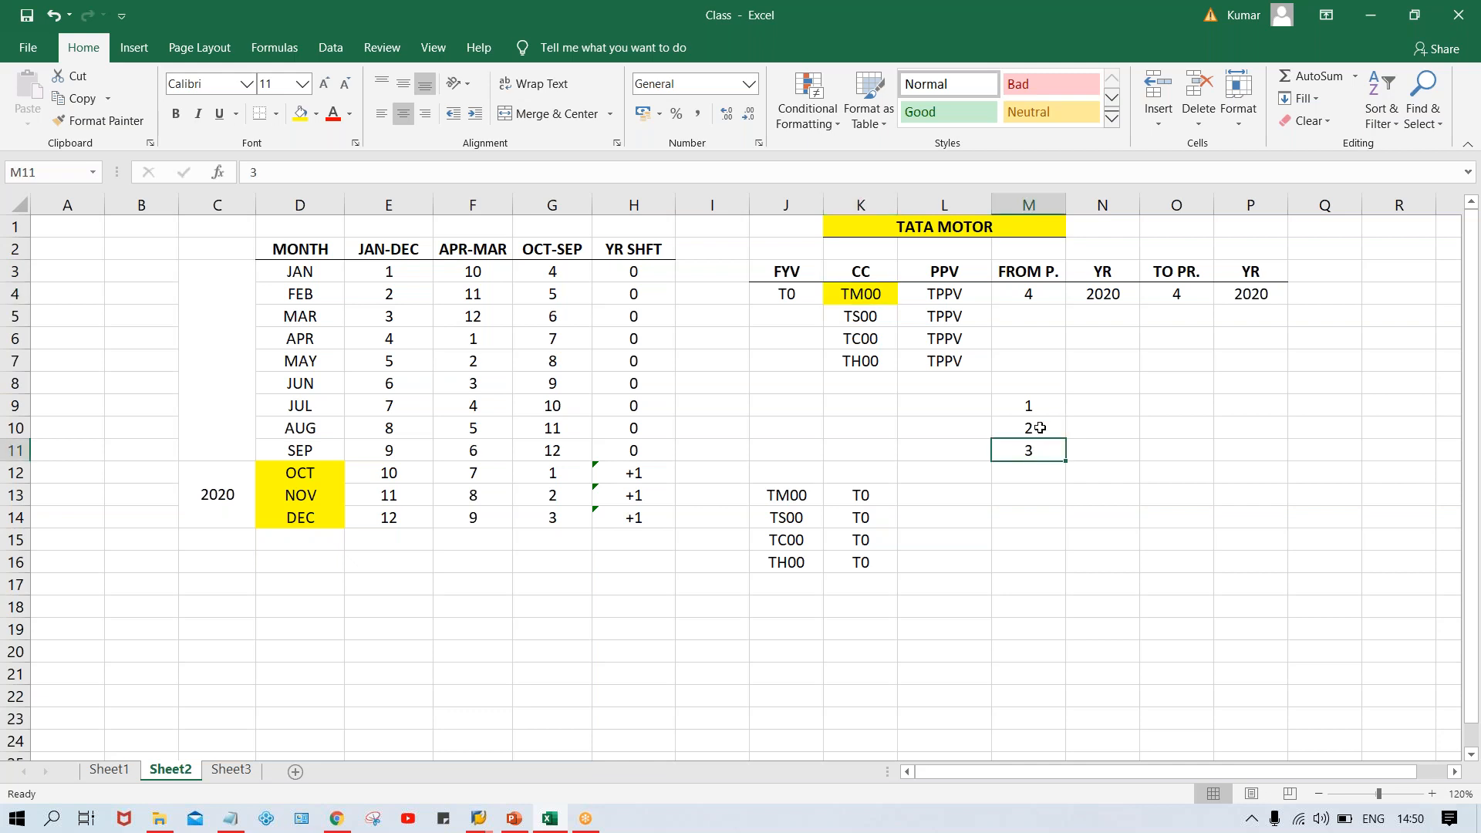
pyautogui.moveTo(1090, 404); pyautogui.dragTo(1090, 429)
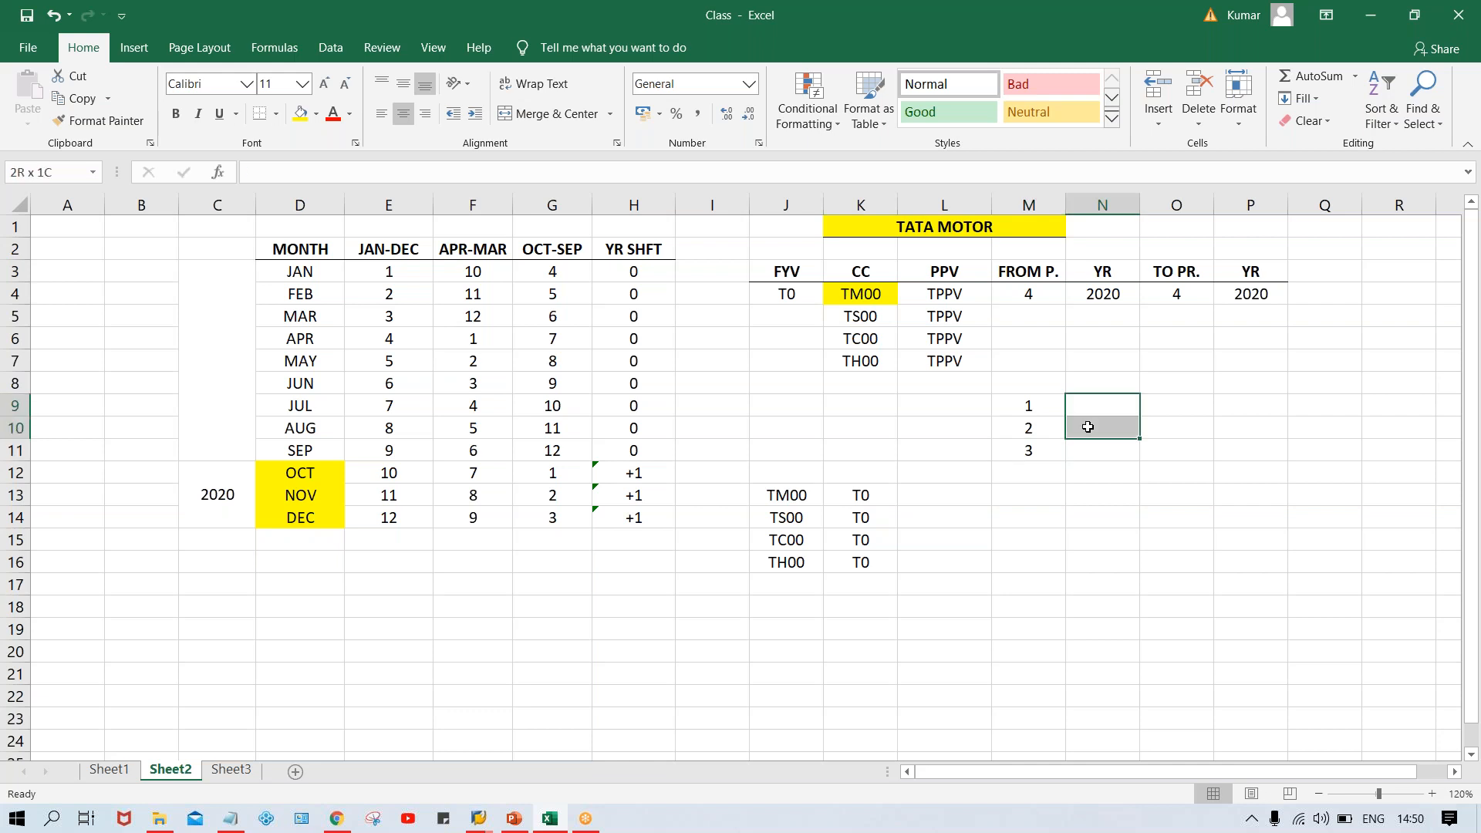
pyautogui.click(567, 115)
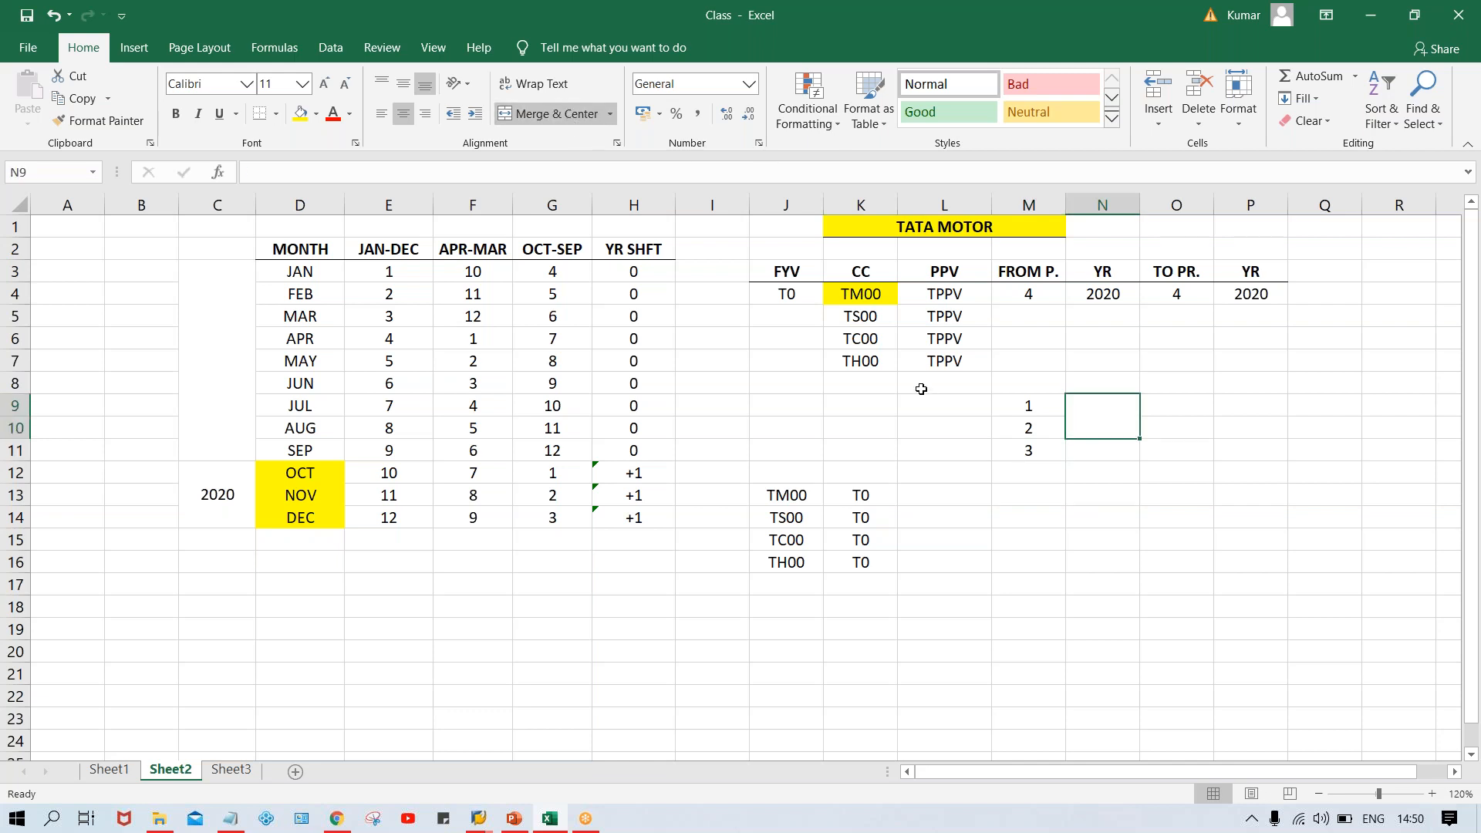
pyautogui.write('X')
pyautogui.press('Return')
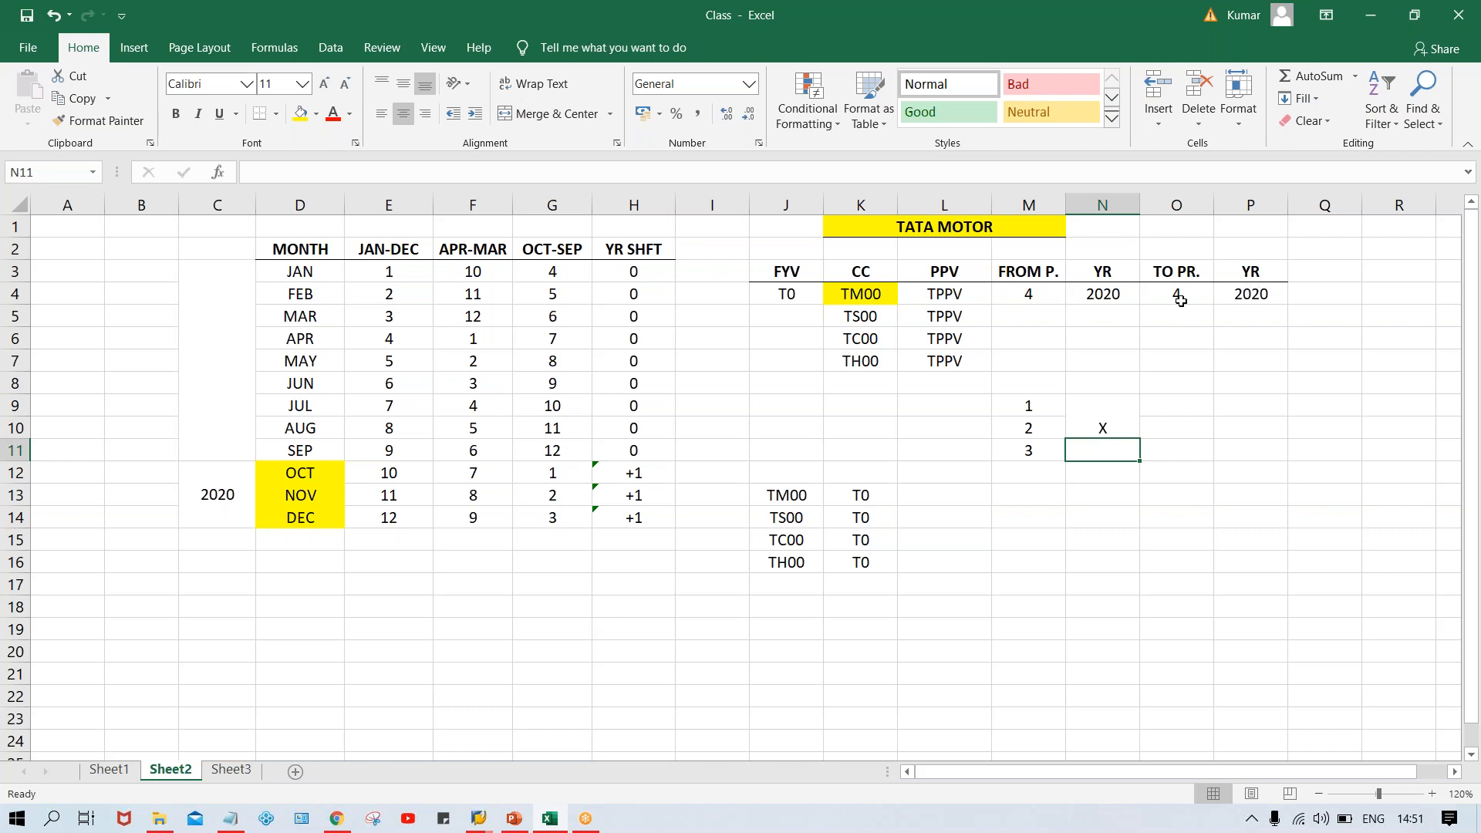
# Review the TPPV variant in L4 together with its from and to periods and years in M4:P4
pyautogui.click(930, 298)
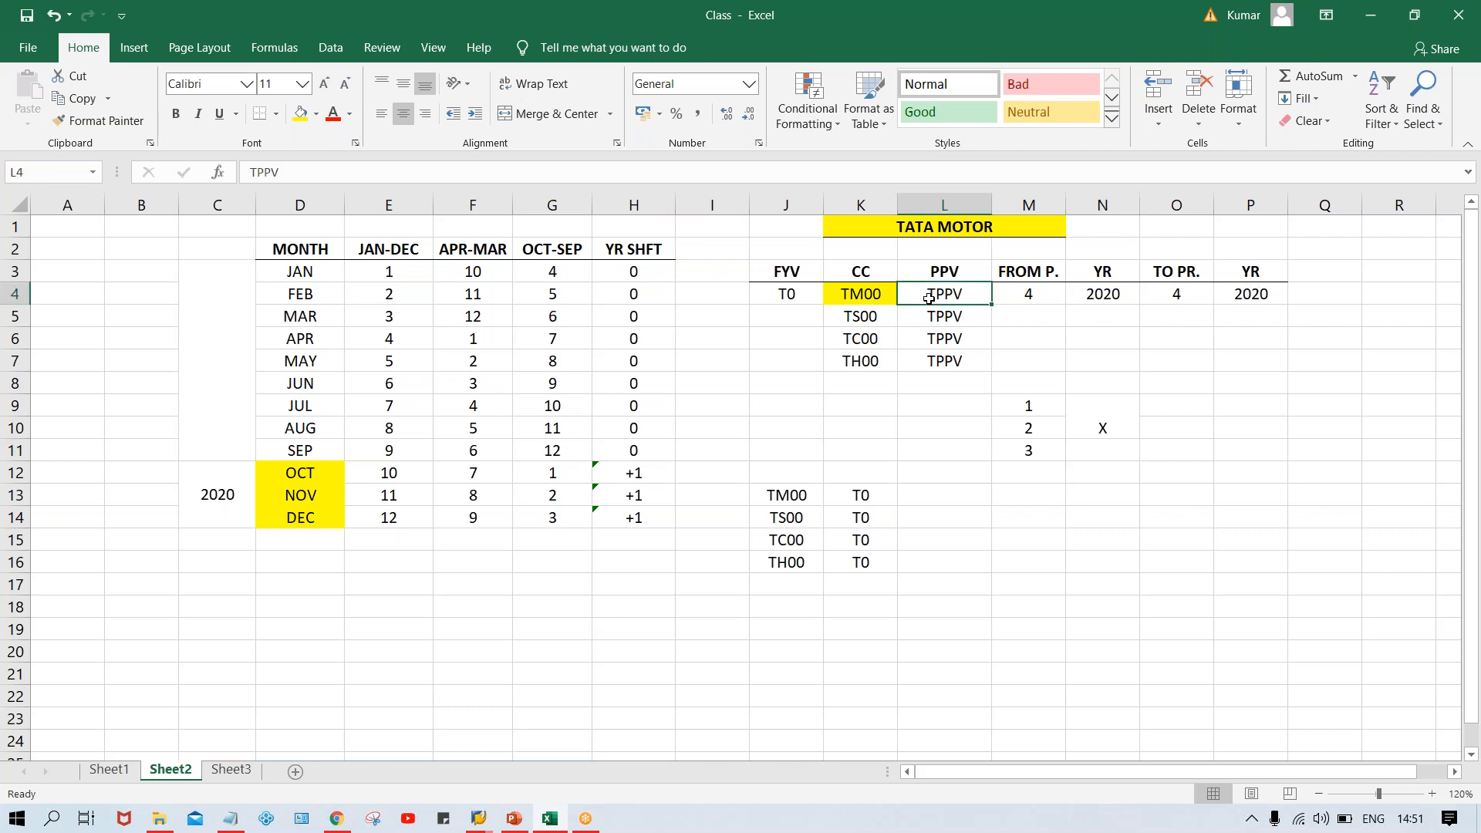
pyautogui.click(1055, 290)
pyautogui.click(1192, 292)
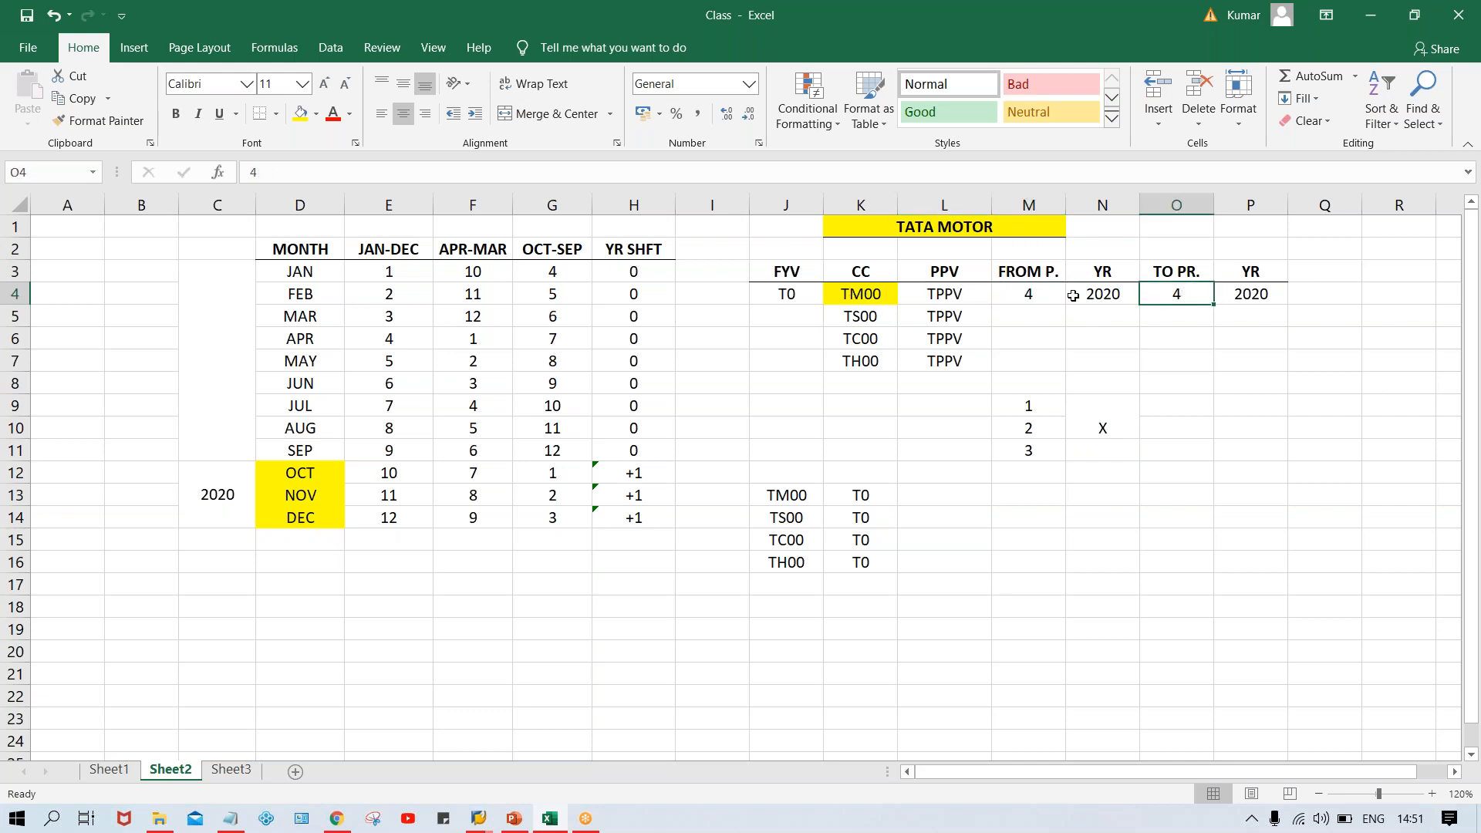
pyautogui.click(1051, 298)
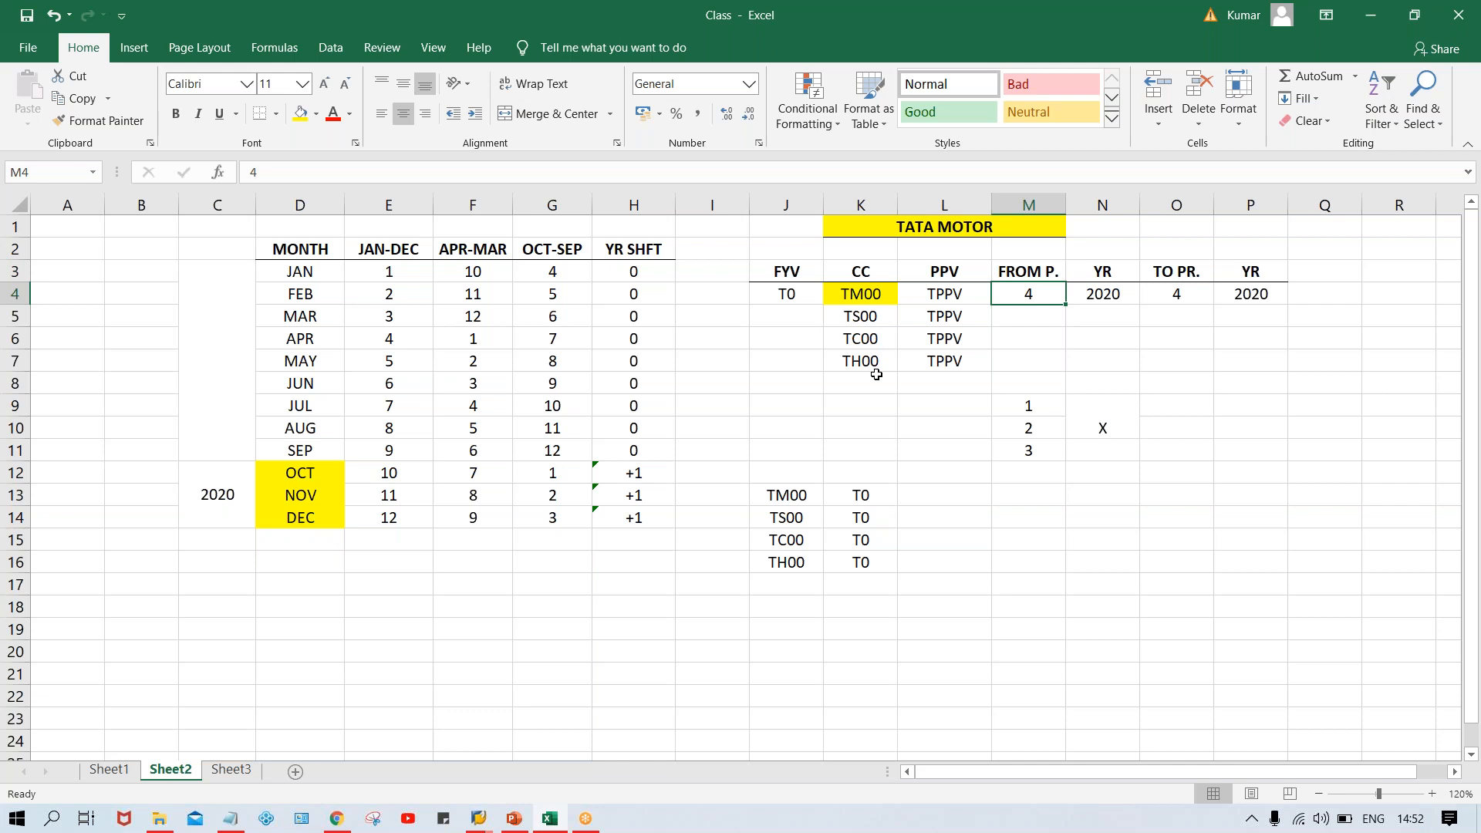
pyautogui.click(960, 295)
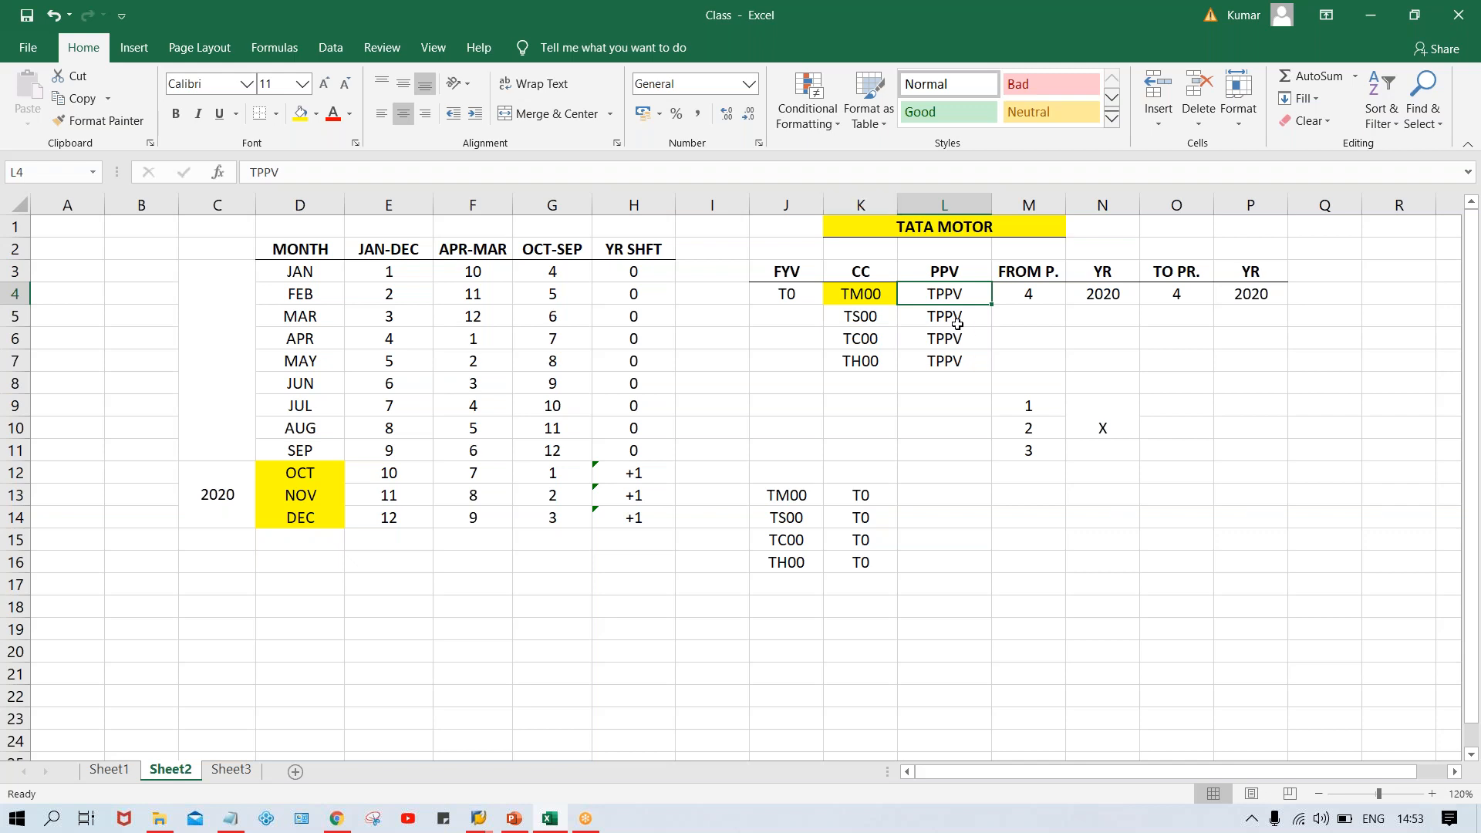
pyautogui.moveTo(1026, 294); pyautogui.dragTo(1244, 296)
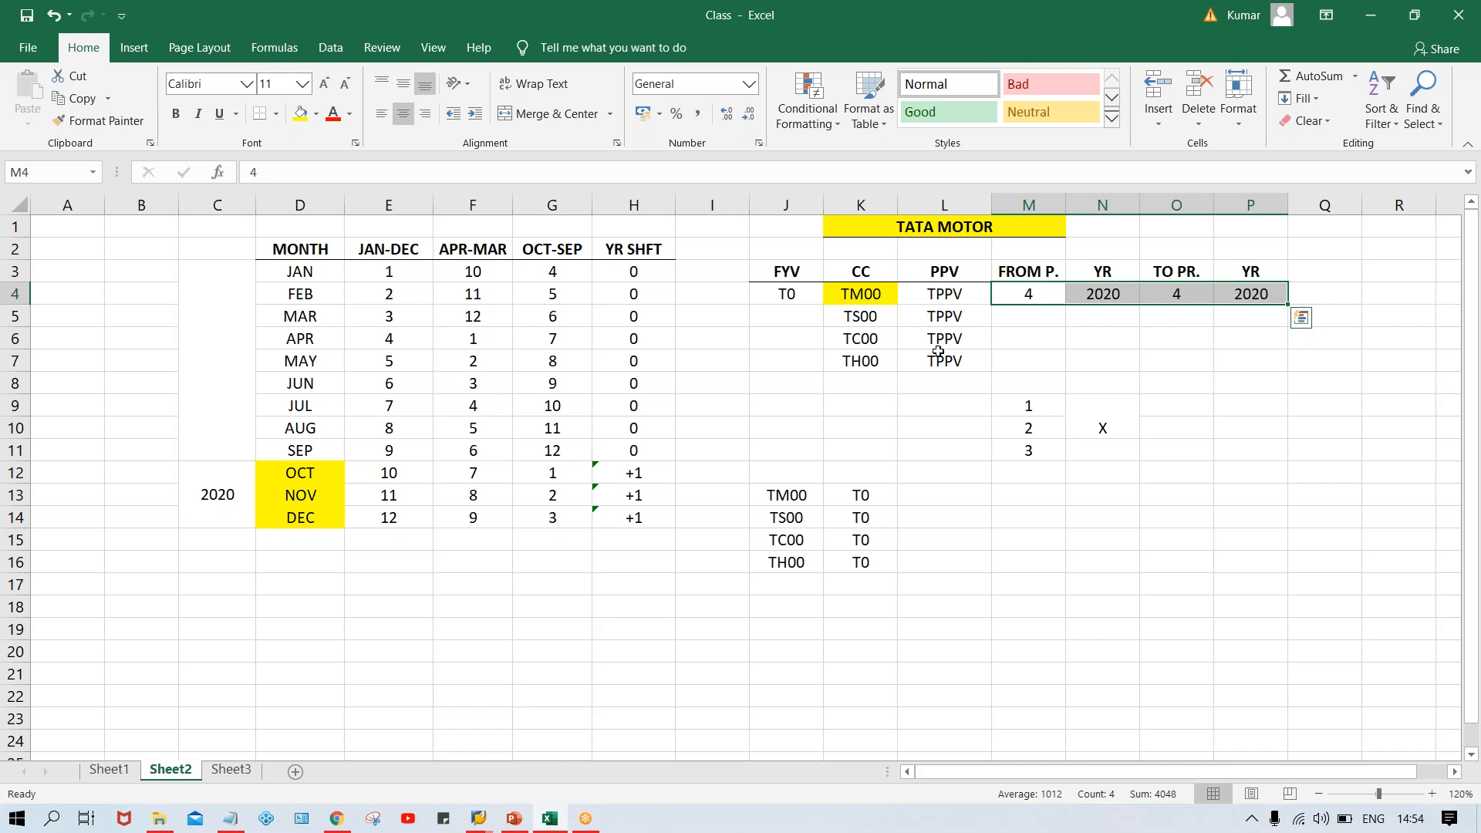
# Enter T0 in F1 above the APR-MAR heading and review the company codes and their T0 assignments in J13:K16
pyautogui.click(476, 229)
pyautogui.write('T0')
pyautogui.press('Return')
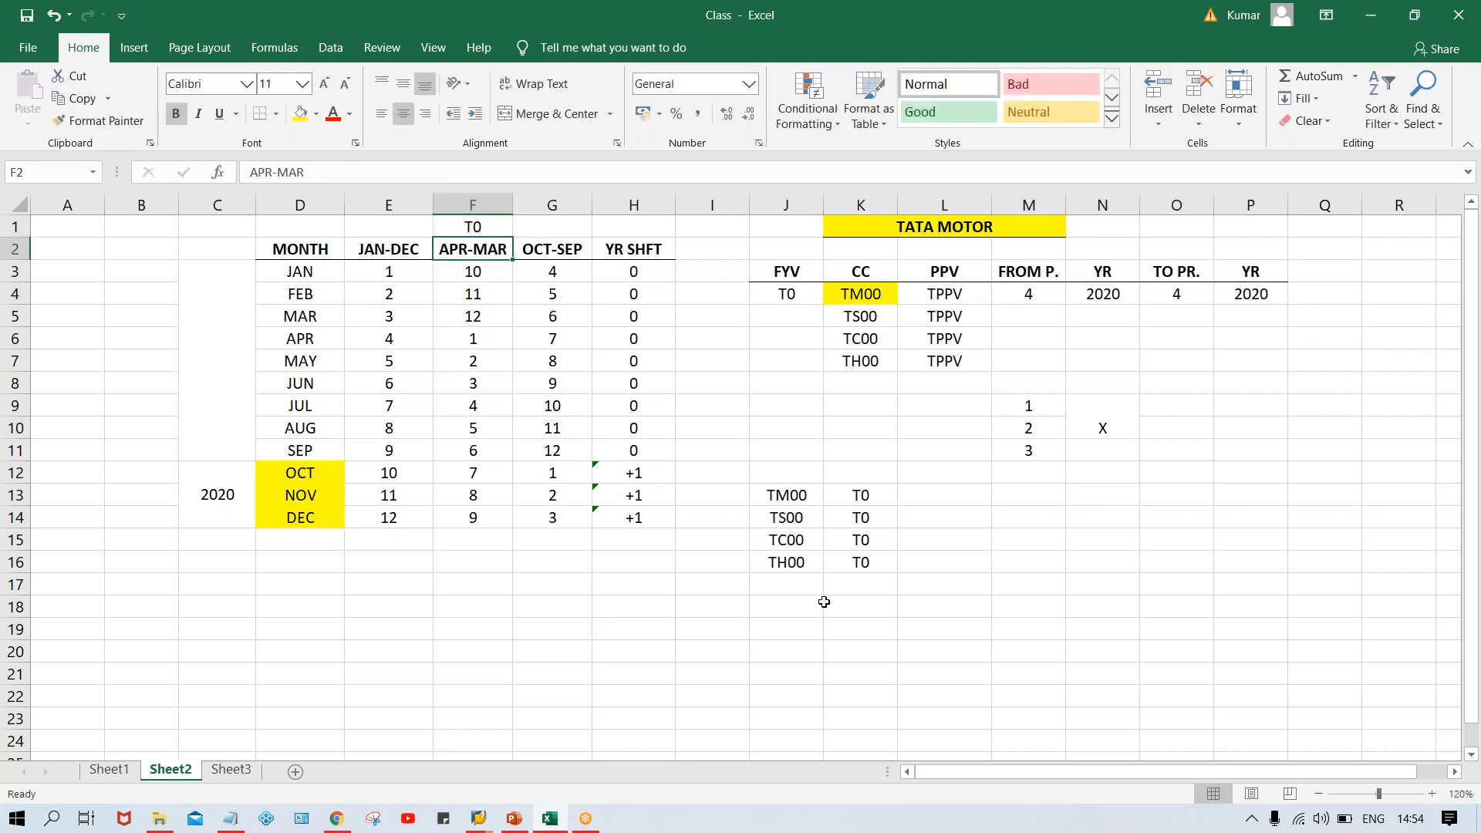
pyautogui.moveTo(796, 505); pyautogui.dragTo(810, 580)
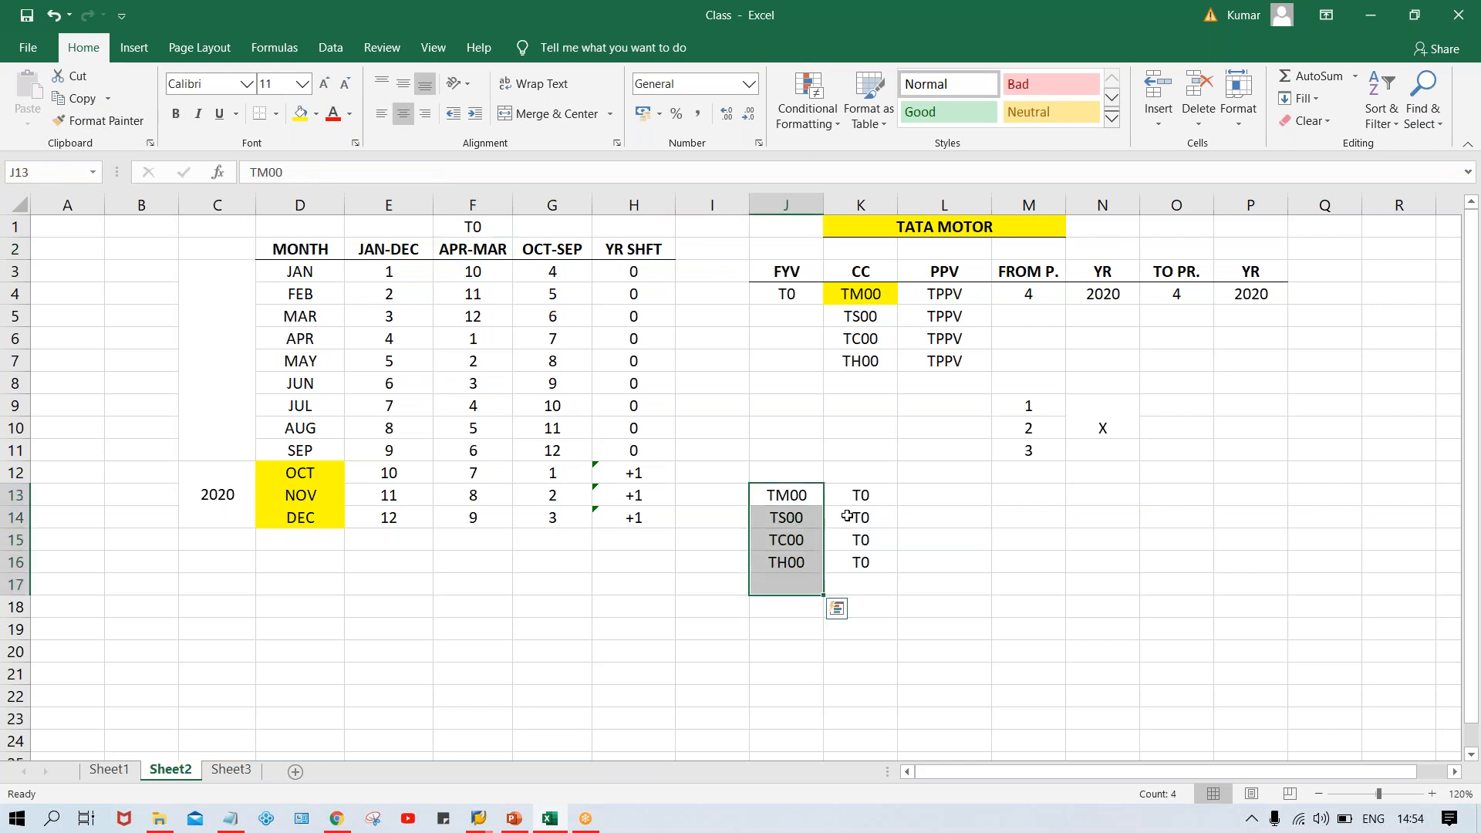
pyautogui.moveTo(848, 500); pyautogui.dragTo(855, 575)
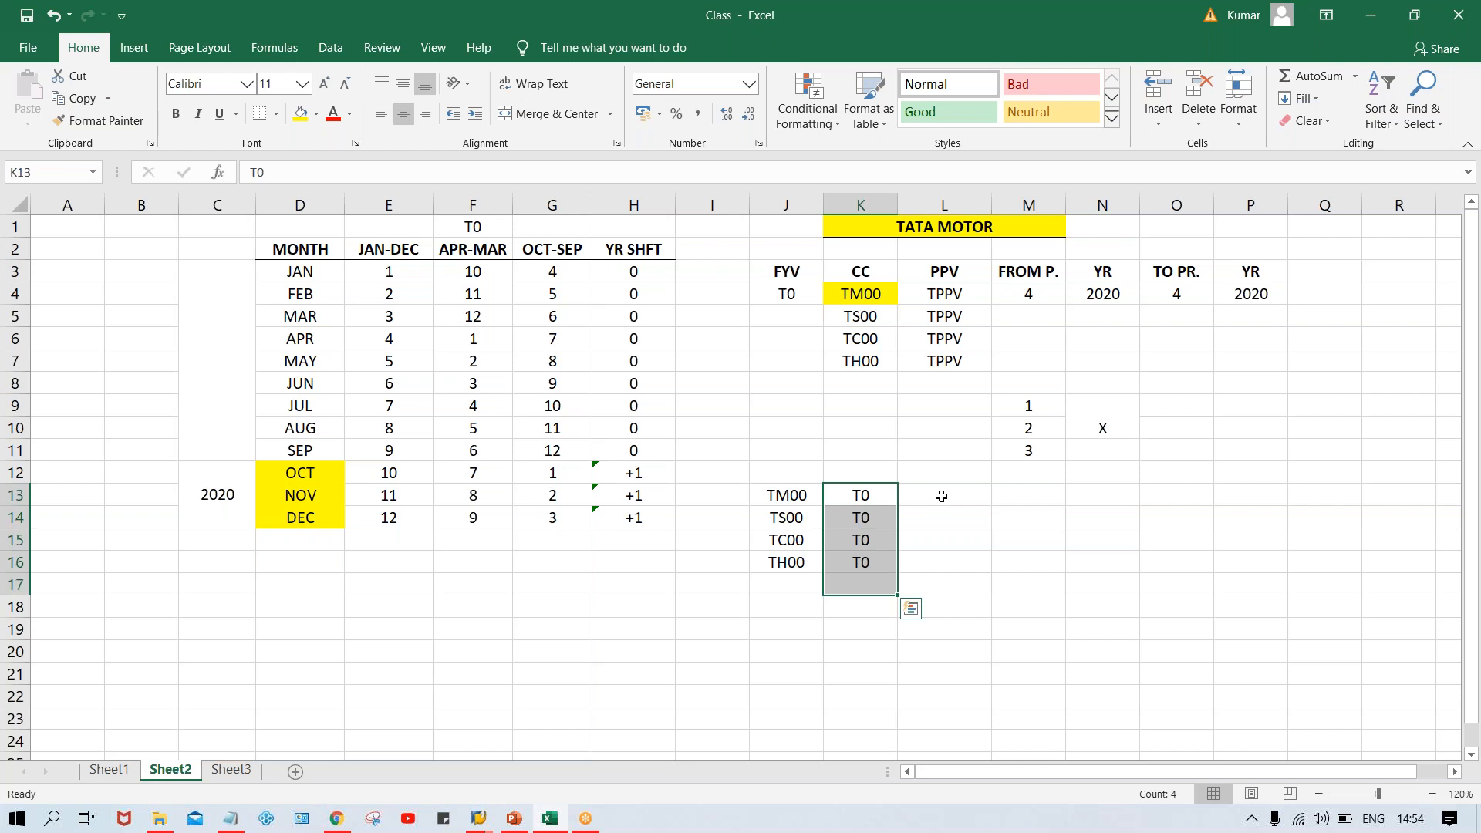